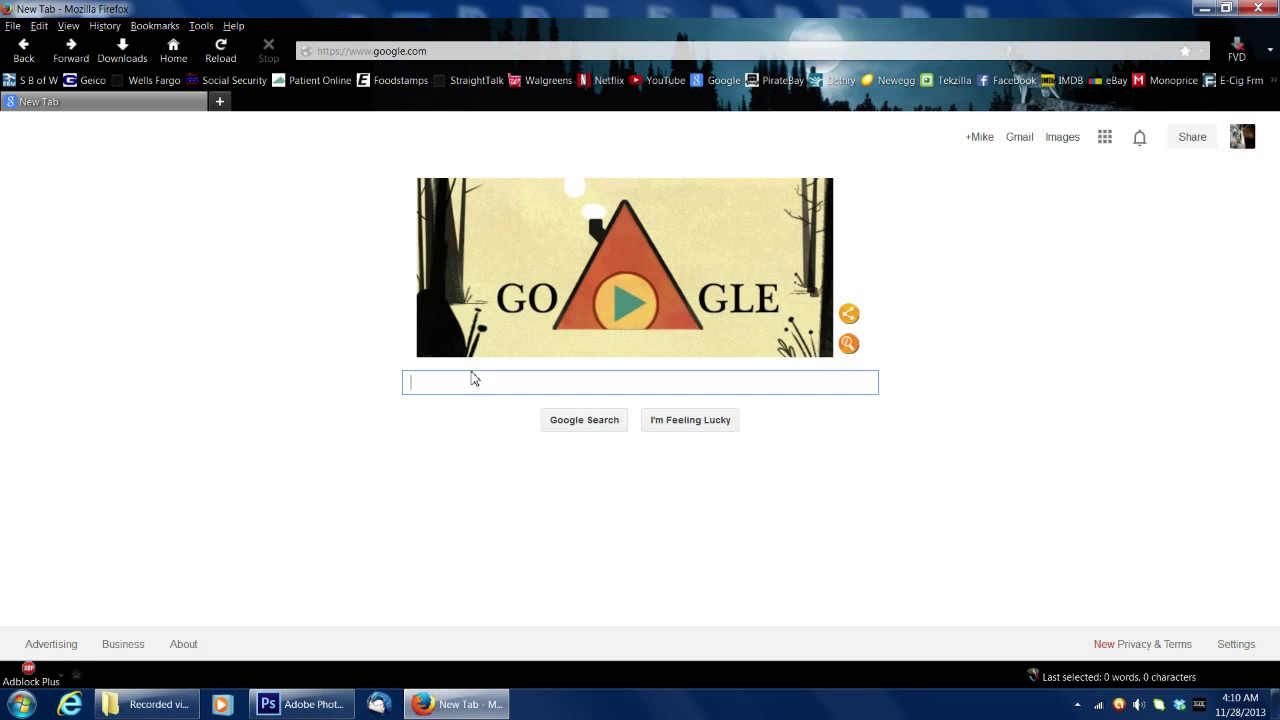
# - Search Google Images for "sky"
pyautogui.write('sky')
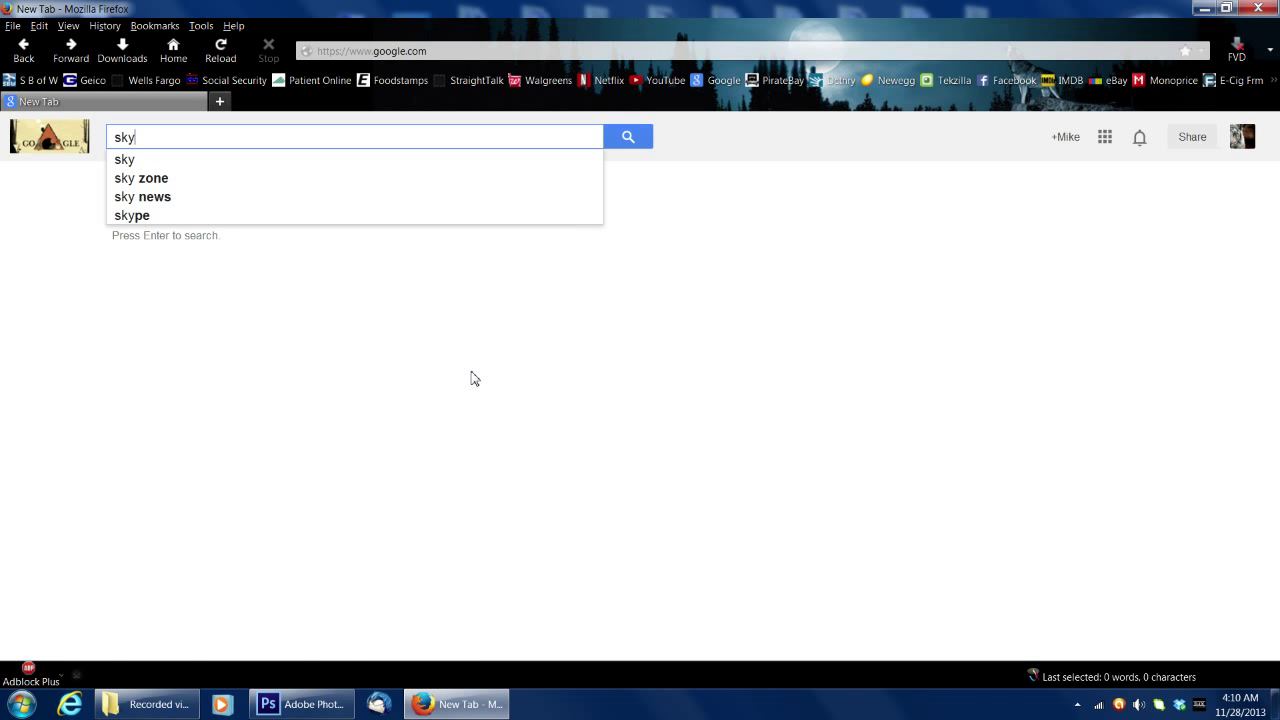
pyautogui.press('Return')
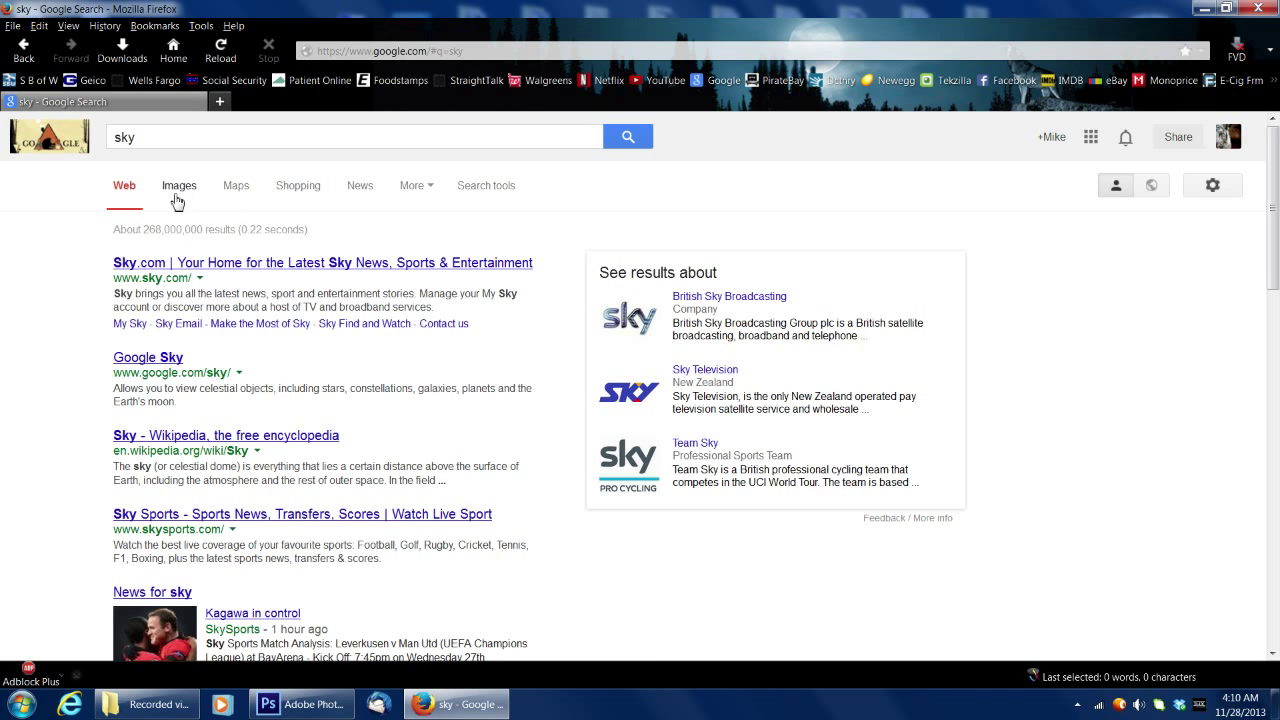
pyautogui.click(174, 196)
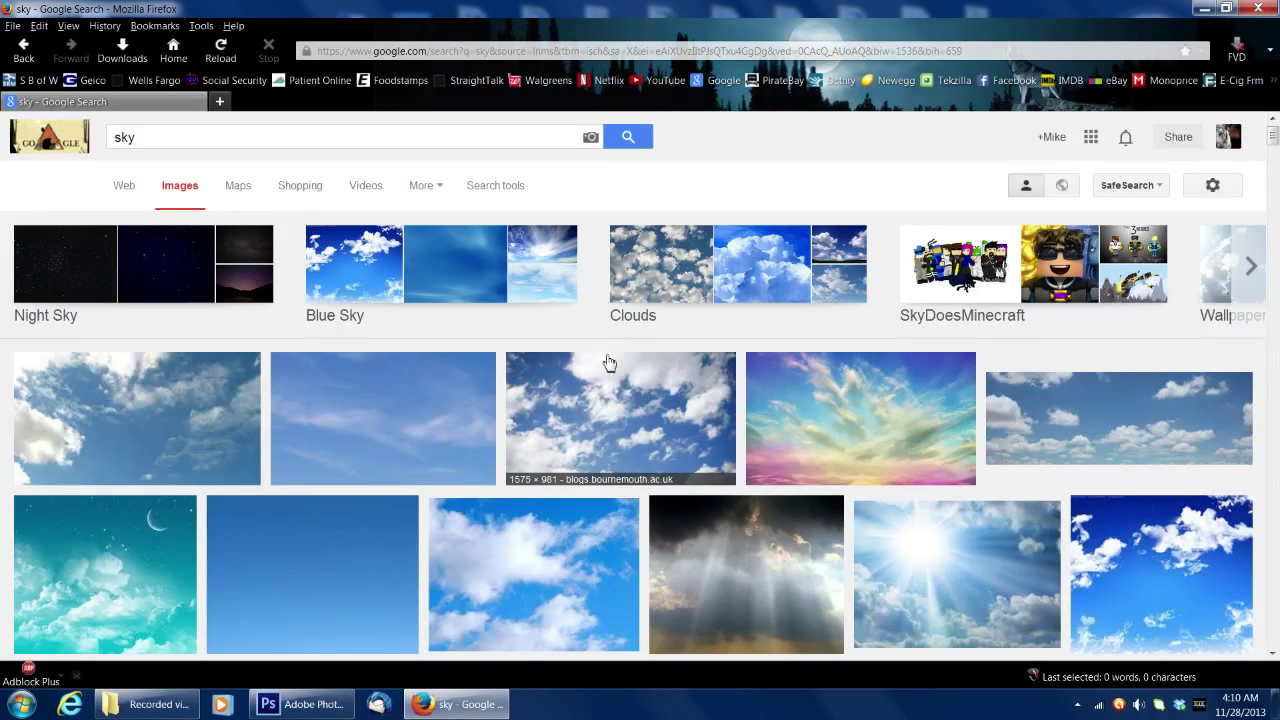
# - Open the 1280 × 1024 deep blue sky picture with white clouds from thebus.net and inspect it at full size
pyautogui.scroll(-3, 607, 358)
pyautogui.scroll(3, 607, 356)
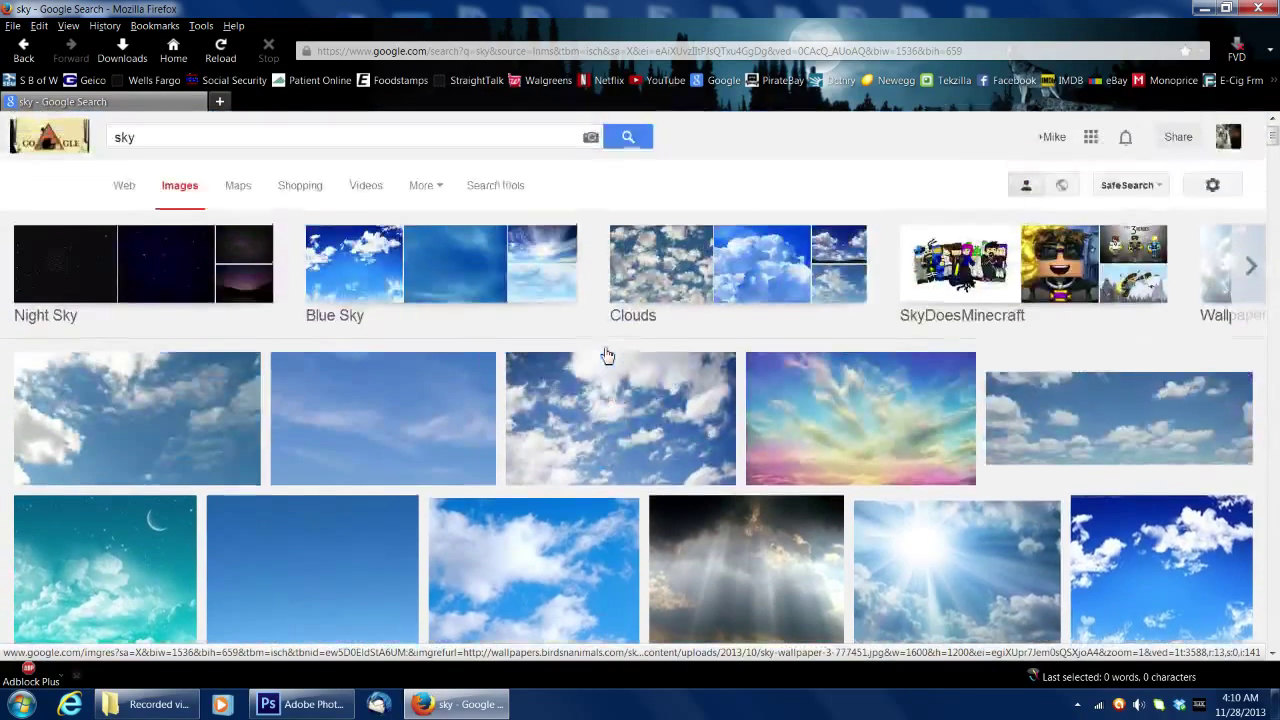
pyautogui.scroll(-3, 604, 353)
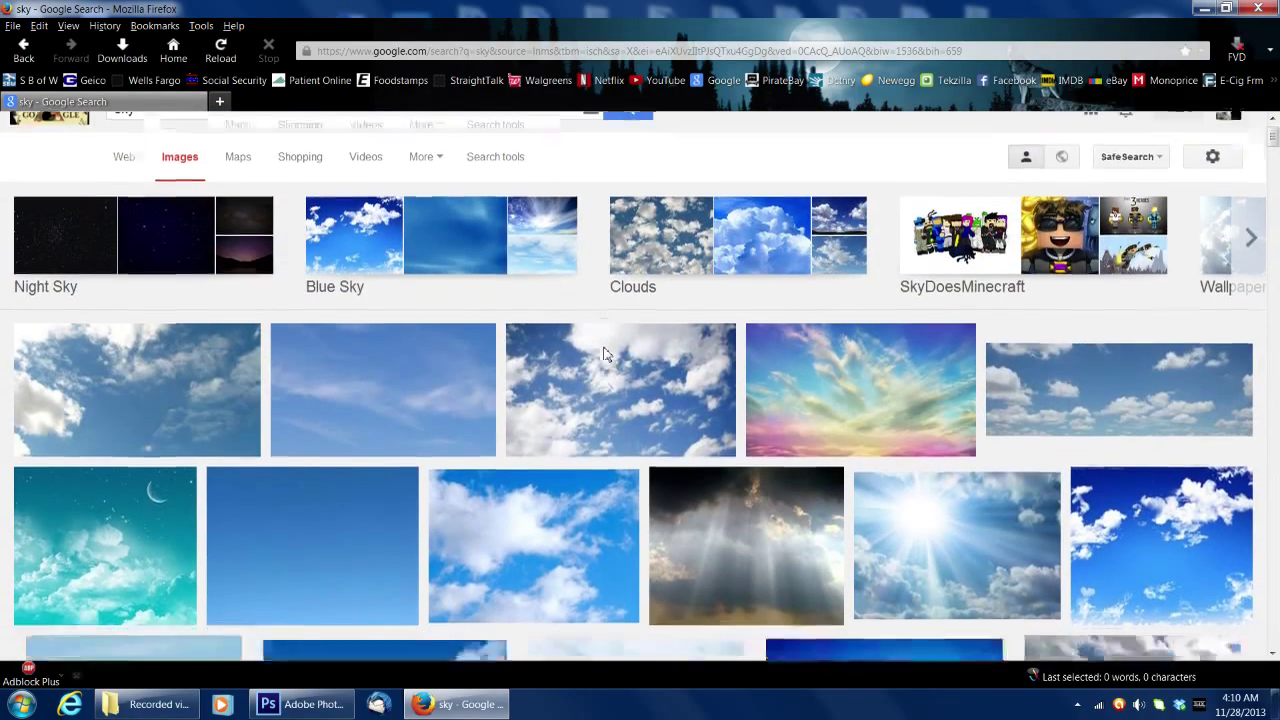
pyautogui.click(1177, 410)
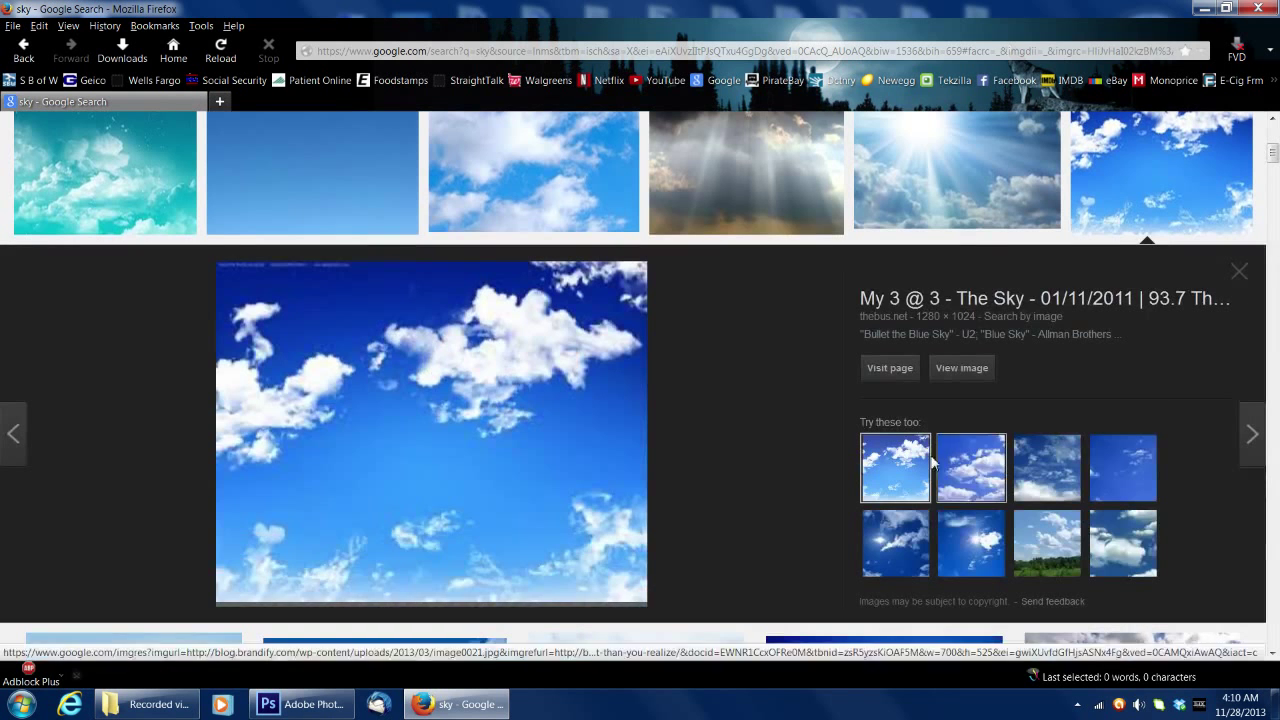
pyautogui.click(962, 369)
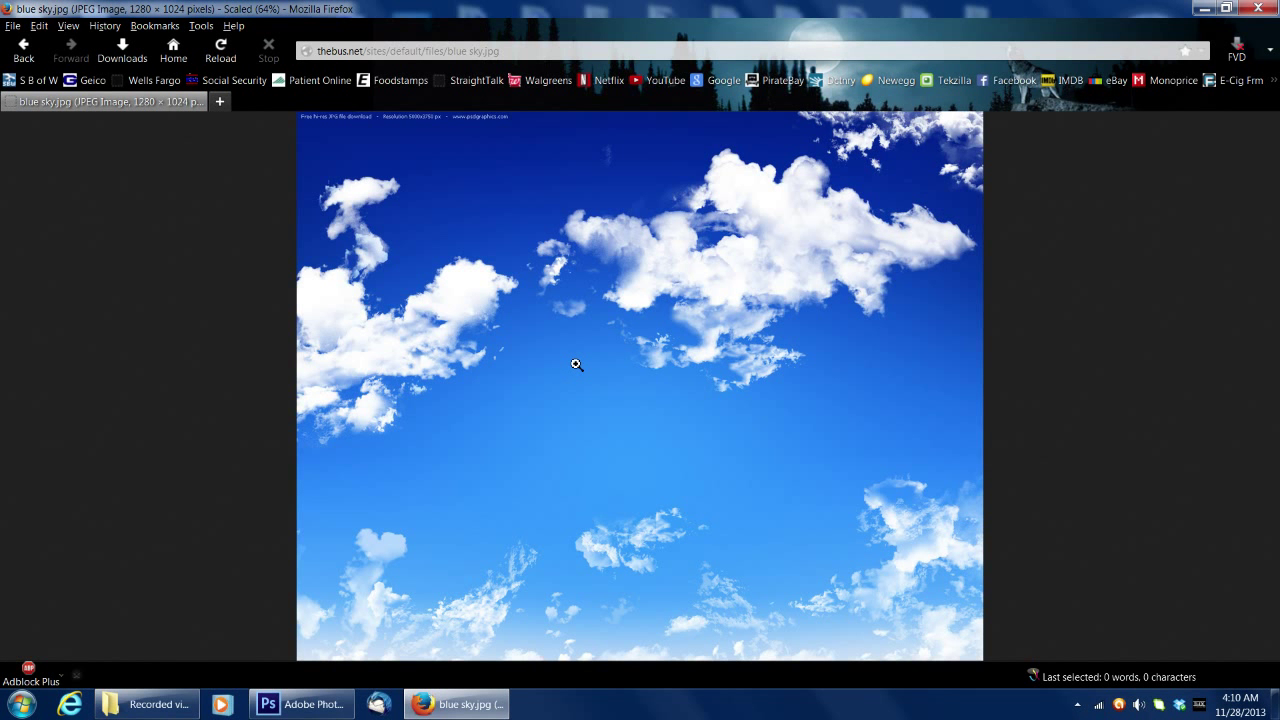
pyautogui.click(576, 364)
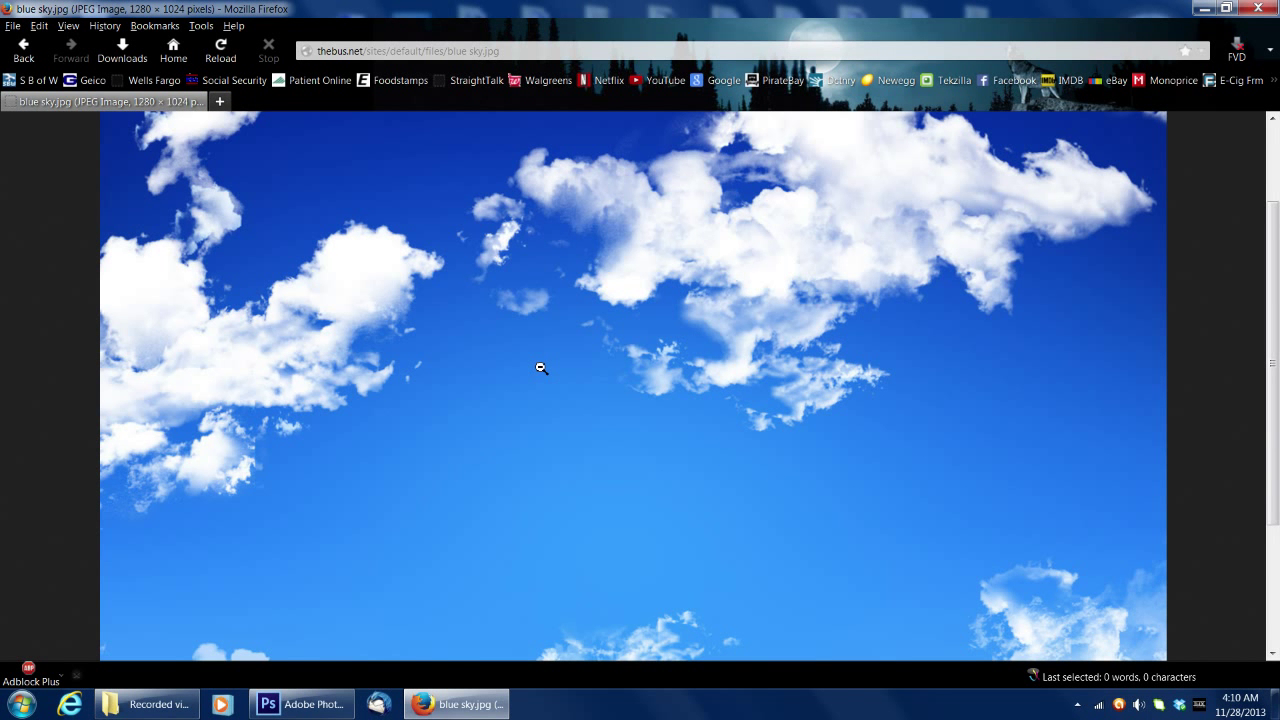
pyautogui.click(541, 368)
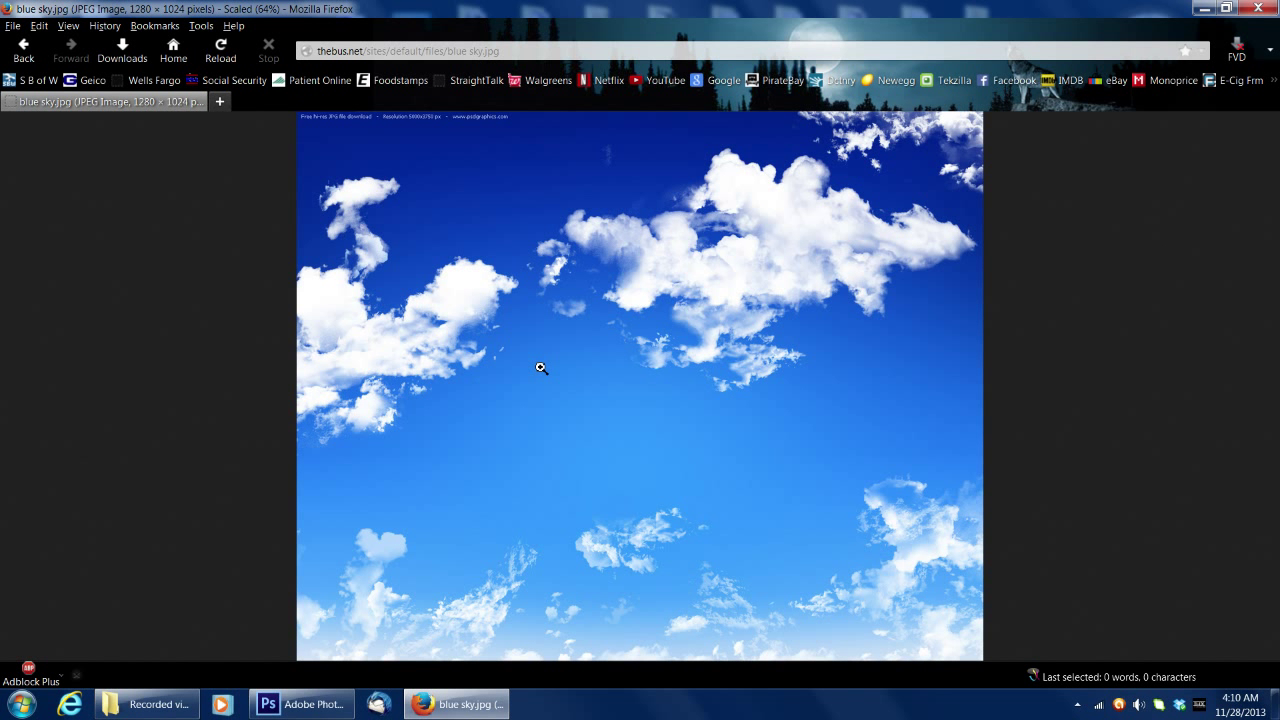
# - Look over the web page that hosts the blue sky picture, and return to its preview in the image results
pyautogui.click(20, 46)
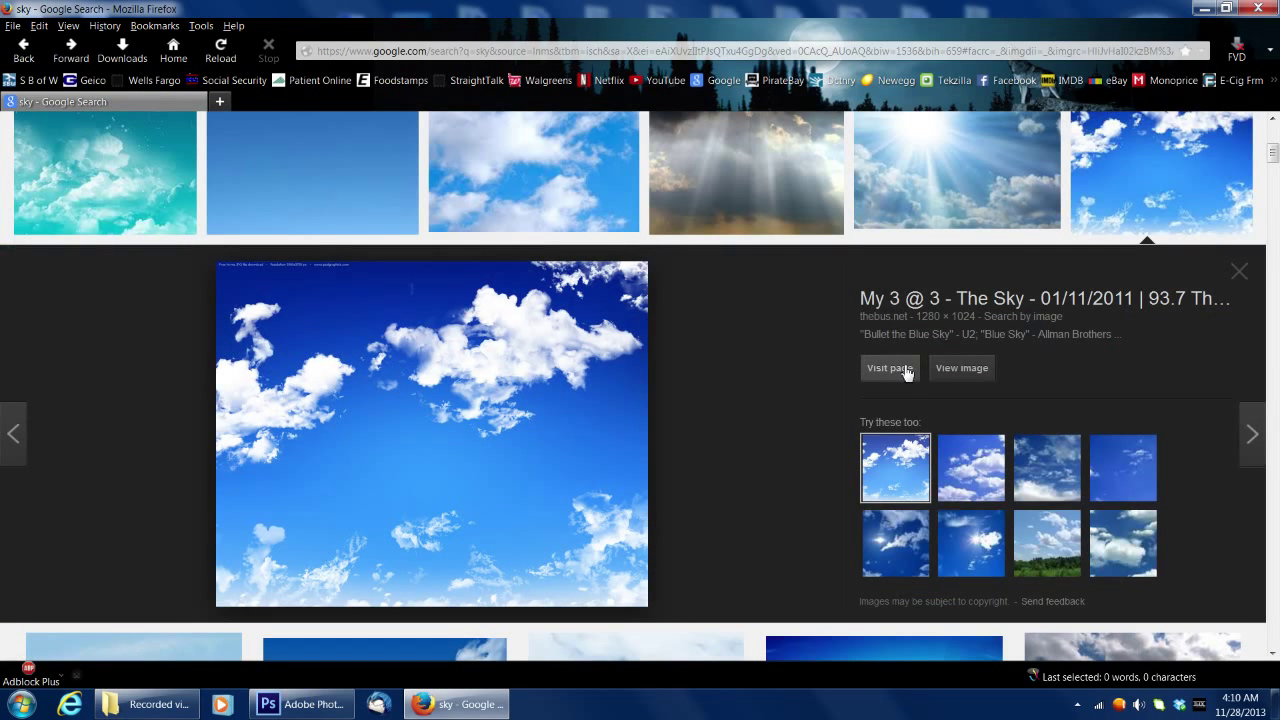
pyautogui.click(460, 416)
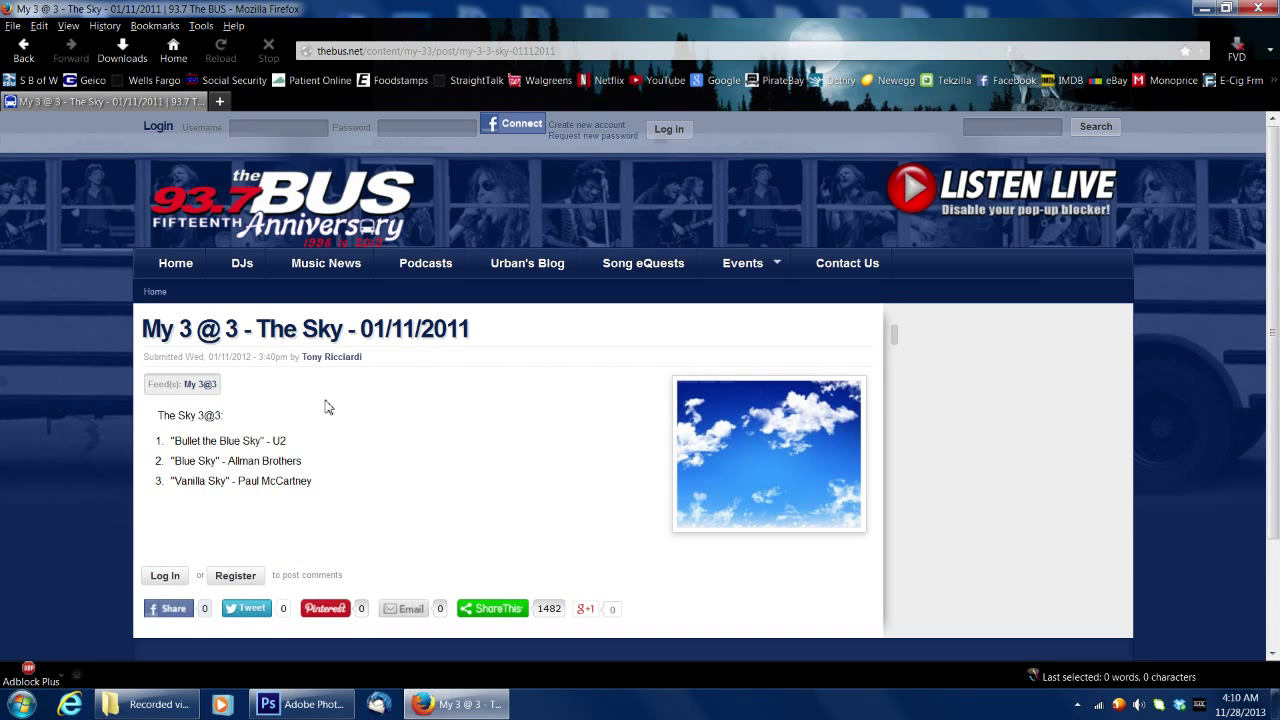
pyautogui.scroll(-3, 480, 405)
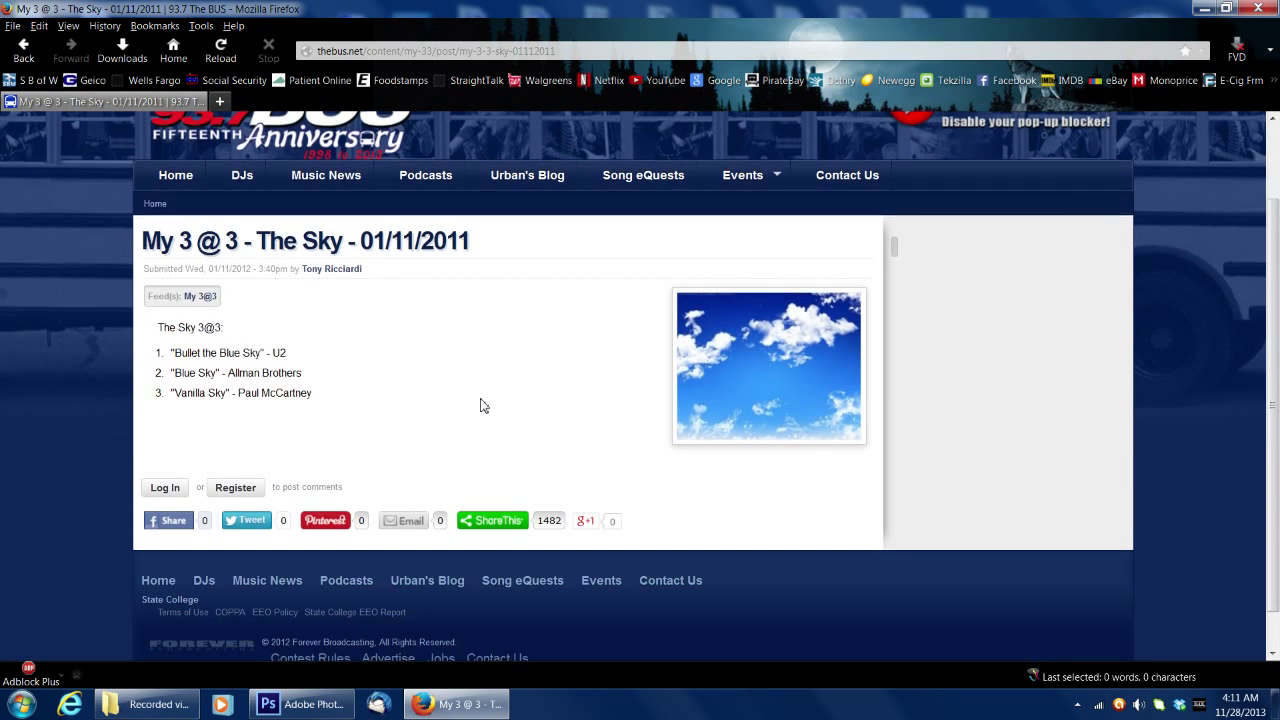
pyautogui.scroll(3, 480, 405)
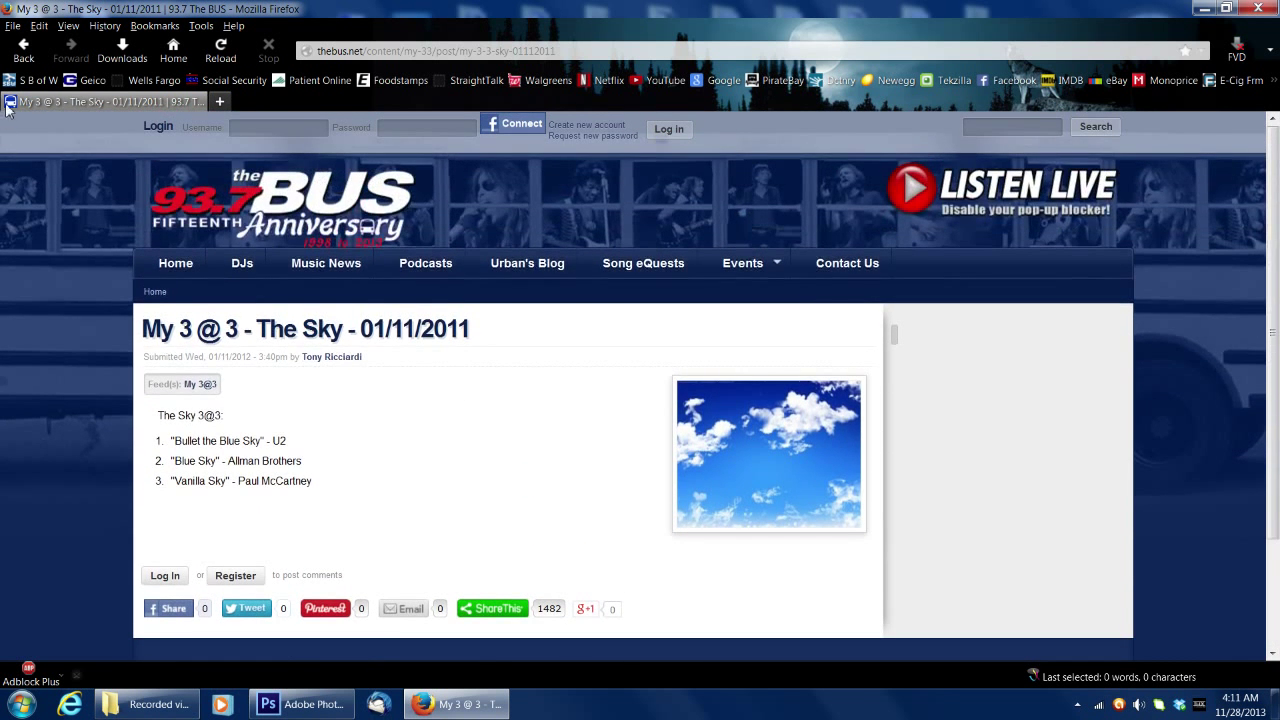
pyautogui.click(23, 50)
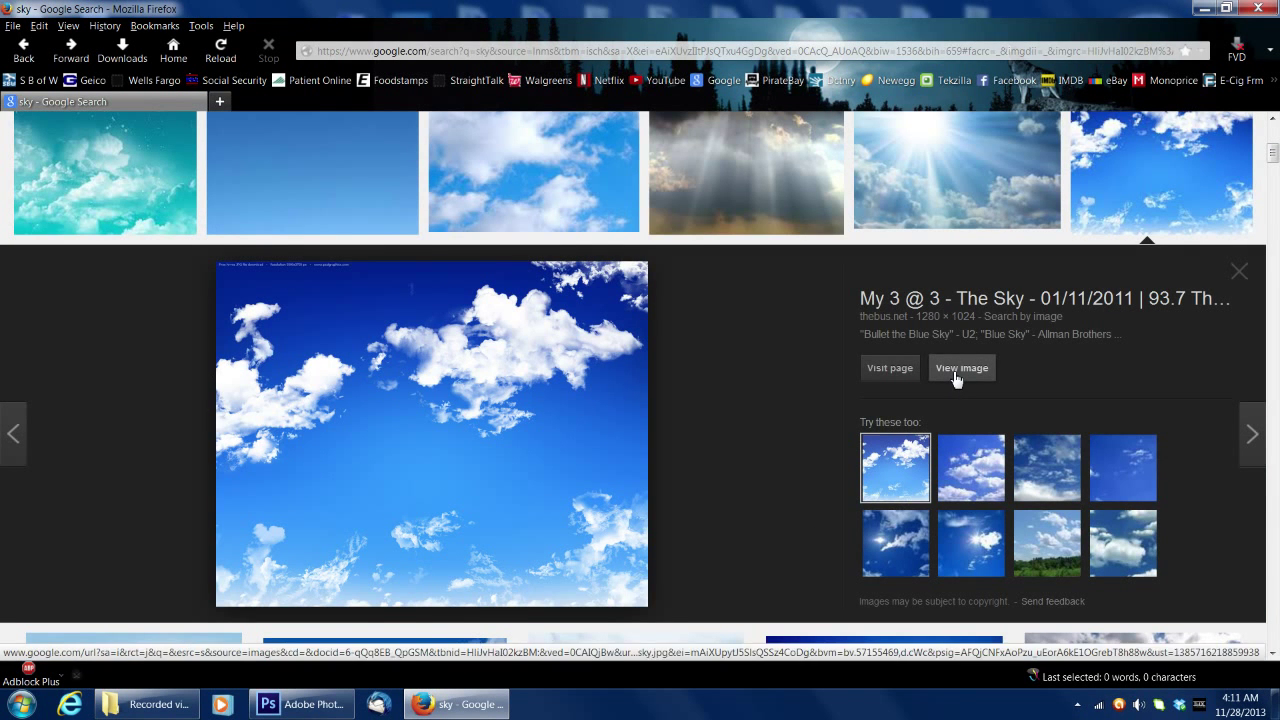
# - View the blue sky image by itself and save it to the Desktop as blue sky.jpg
pyautogui.click(957, 372)
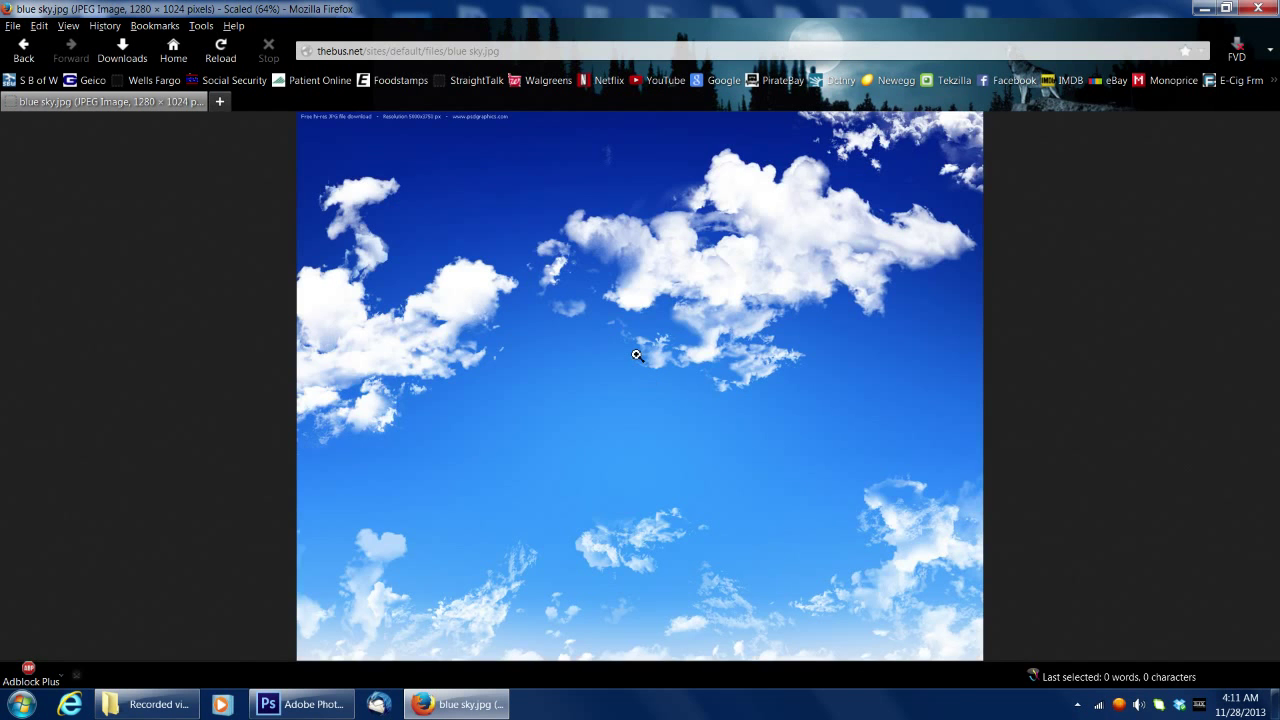
pyautogui.click(636, 355)
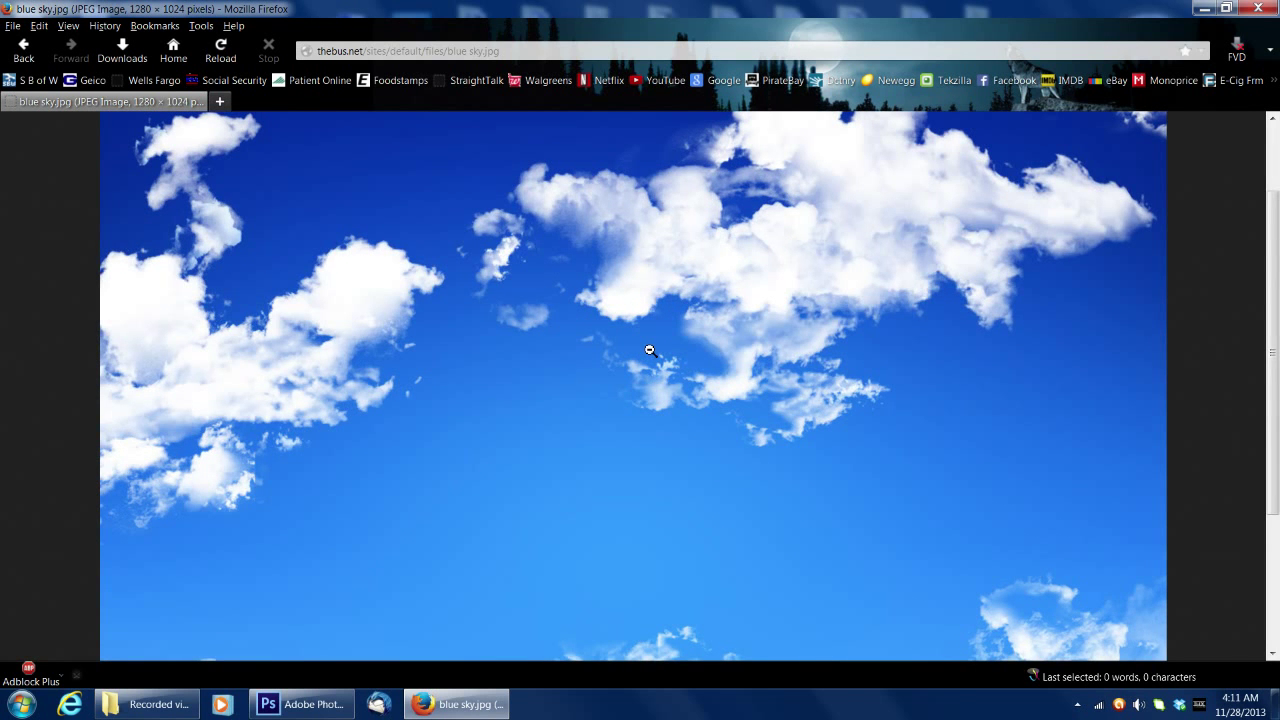
pyautogui.click(650, 350)
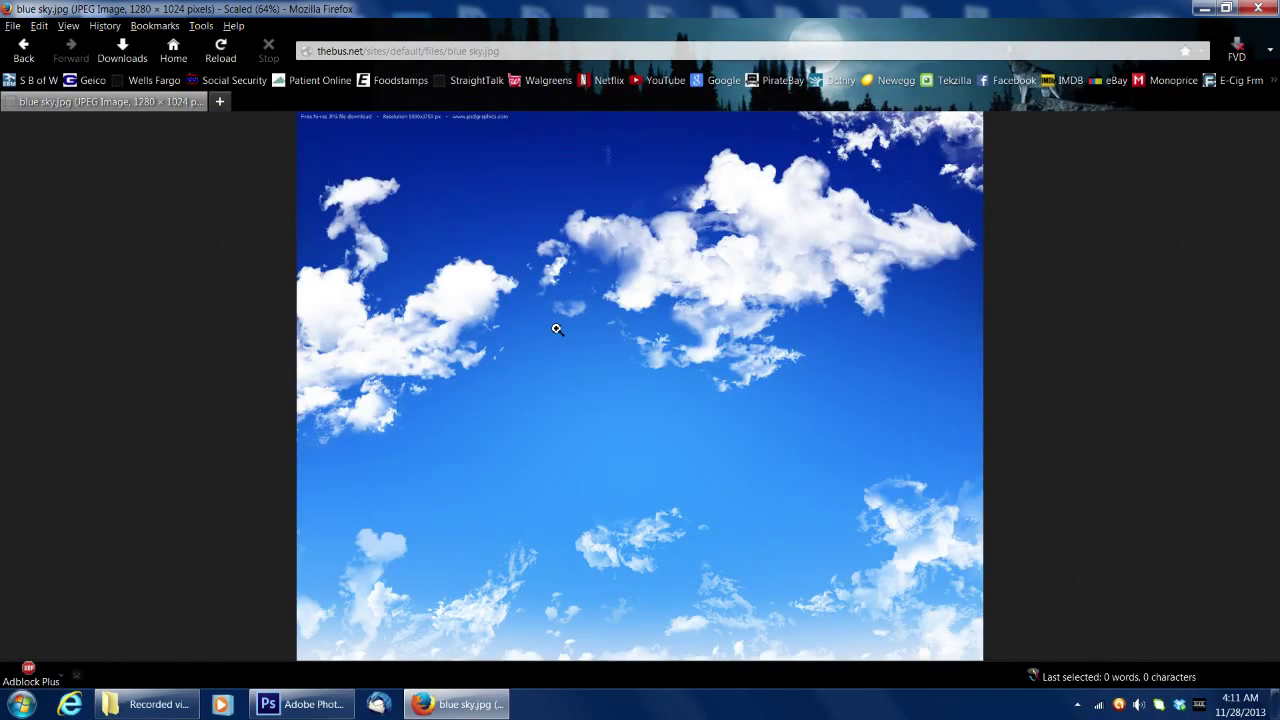
pyautogui.rightClick(557, 330)
pyautogui.click(612, 374)
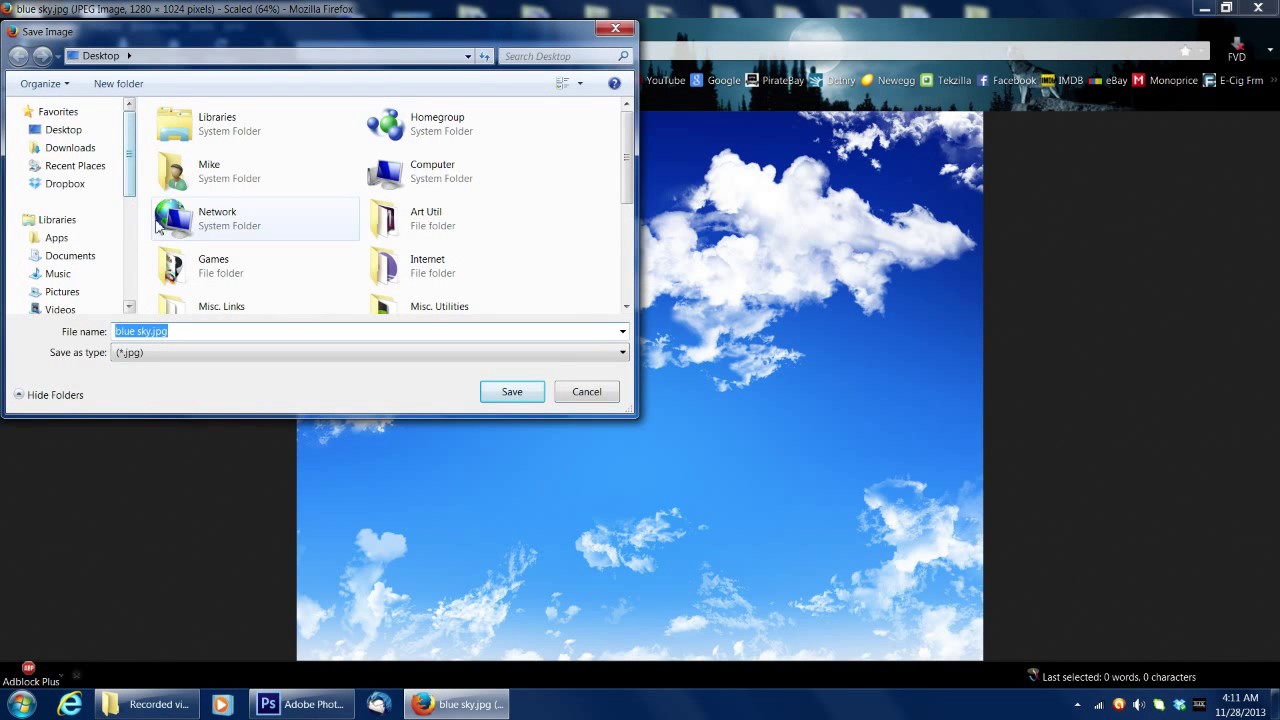
pyautogui.click(58, 114)
pyautogui.click(62, 133)
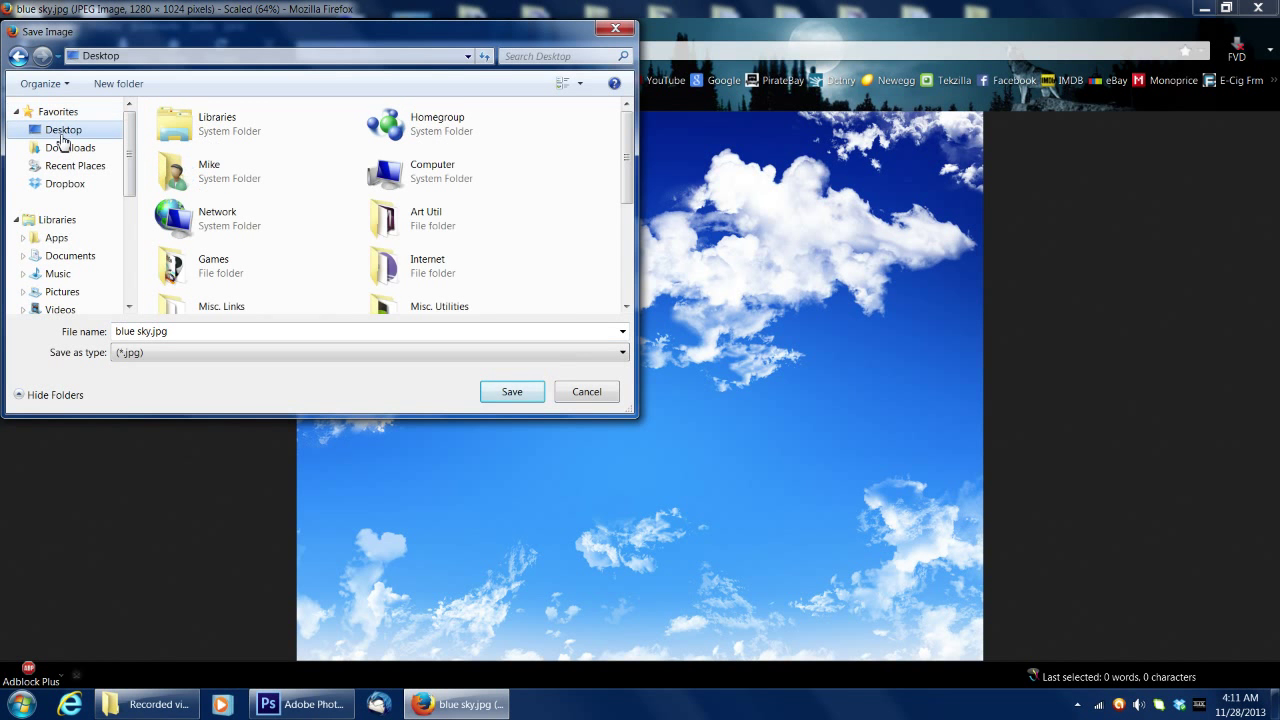
pyautogui.click(509, 393)
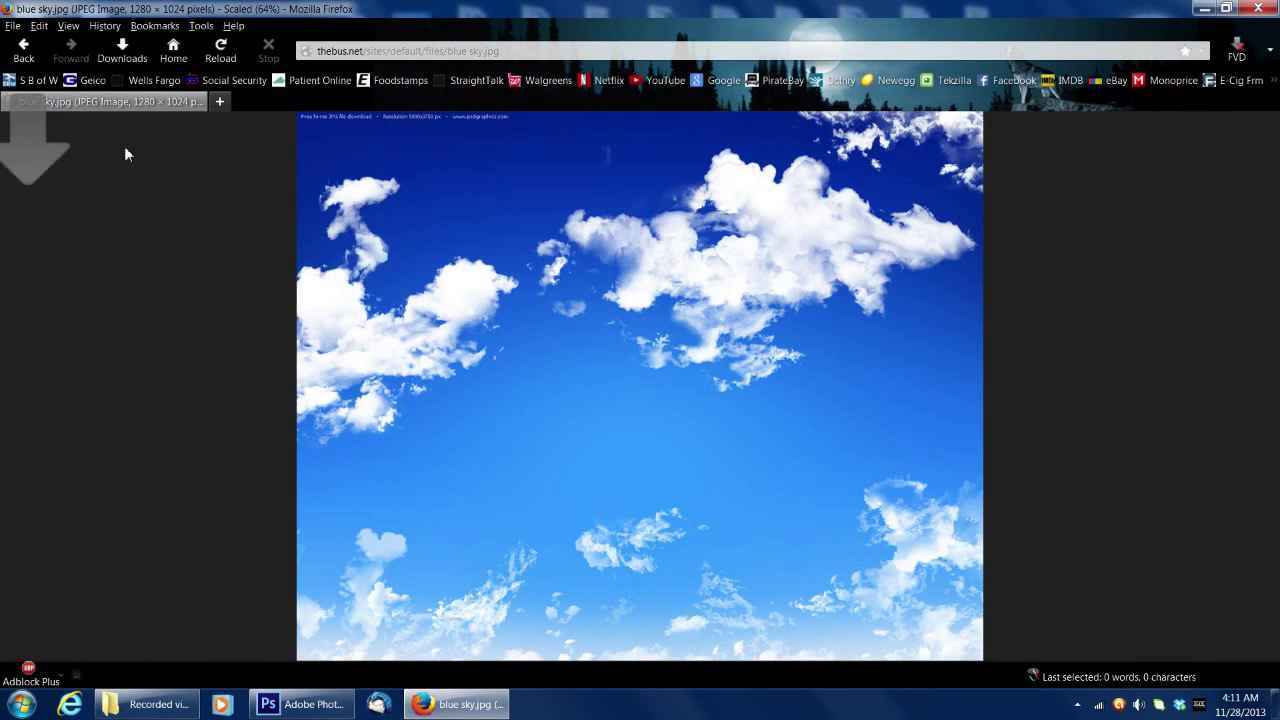
# - Return to the image results, close the sky preview, and search for images of "airplane"
pyautogui.click(23, 50)
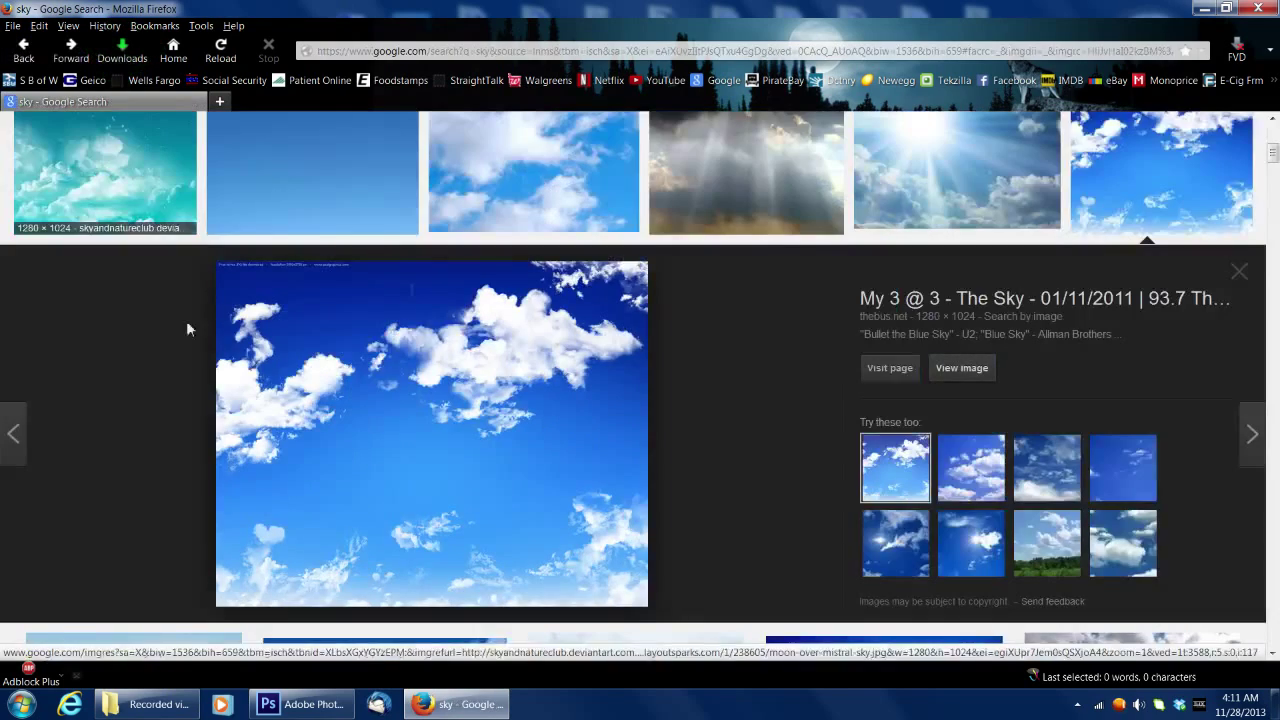
pyautogui.click(1239, 274)
pyautogui.scroll(5, 612, 344)
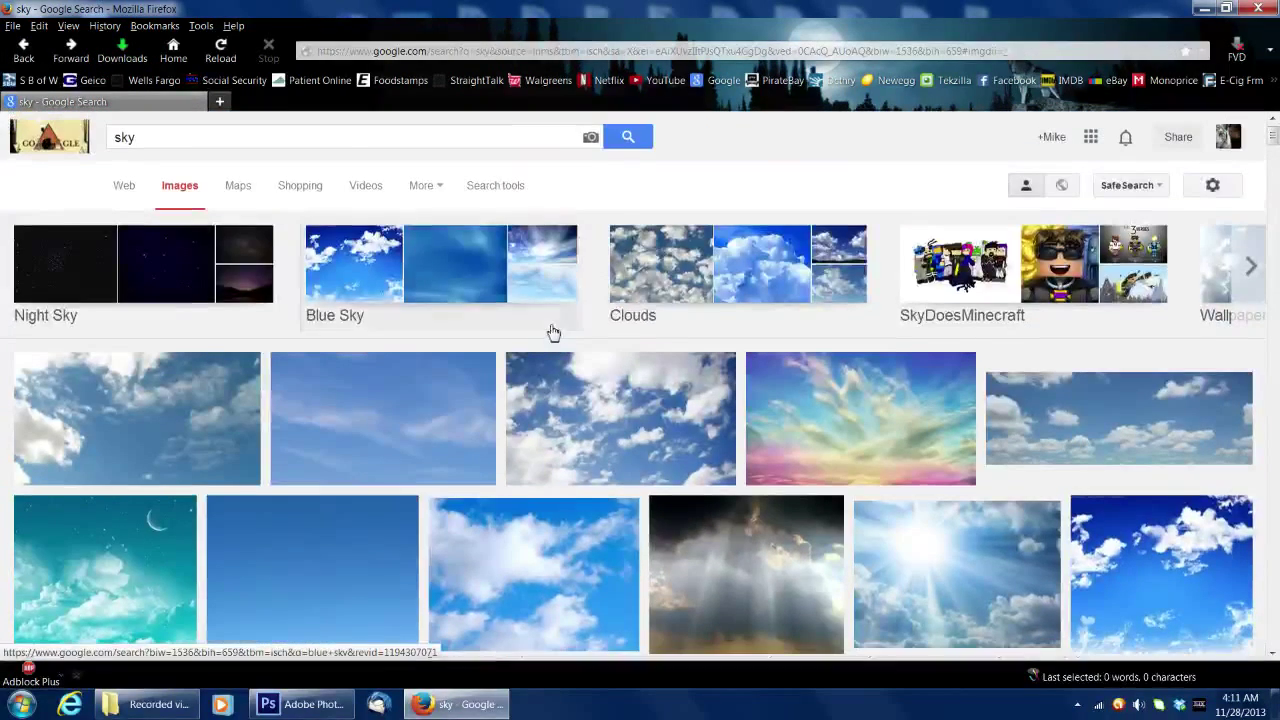
pyautogui.click(153, 138)
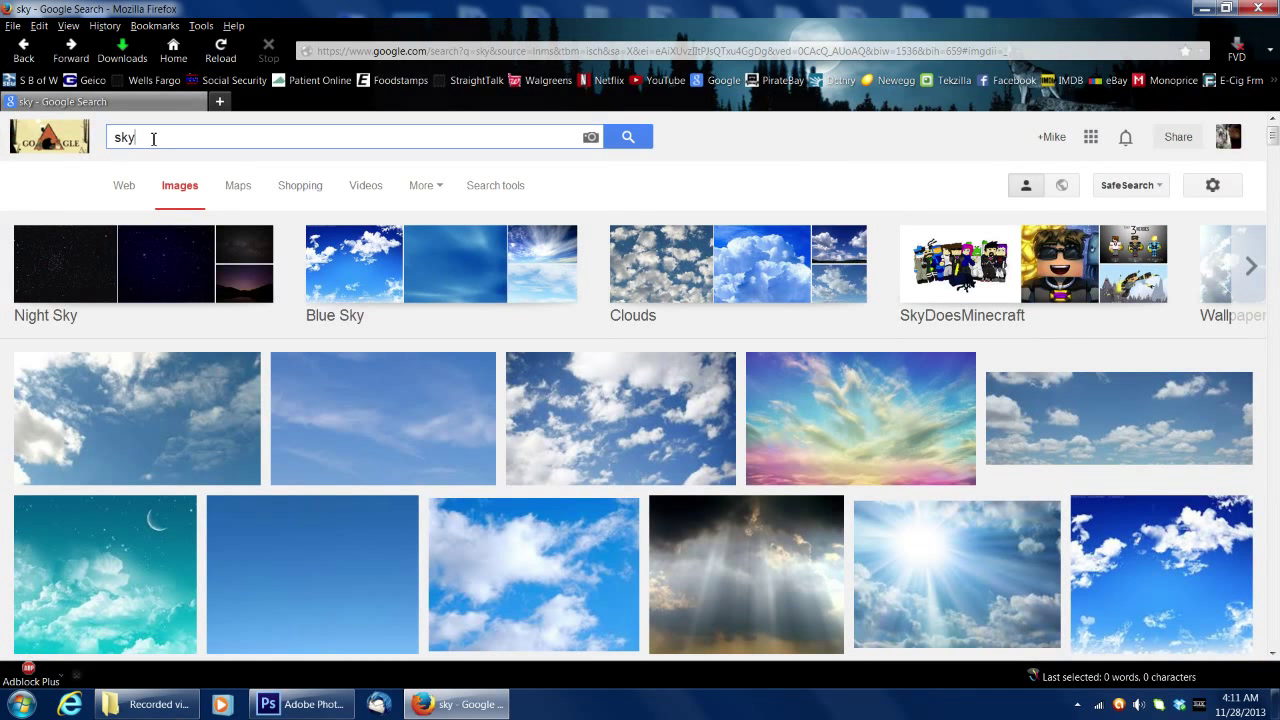
pyautogui.press('BackSpace')
pyautogui.press('BackSpace')
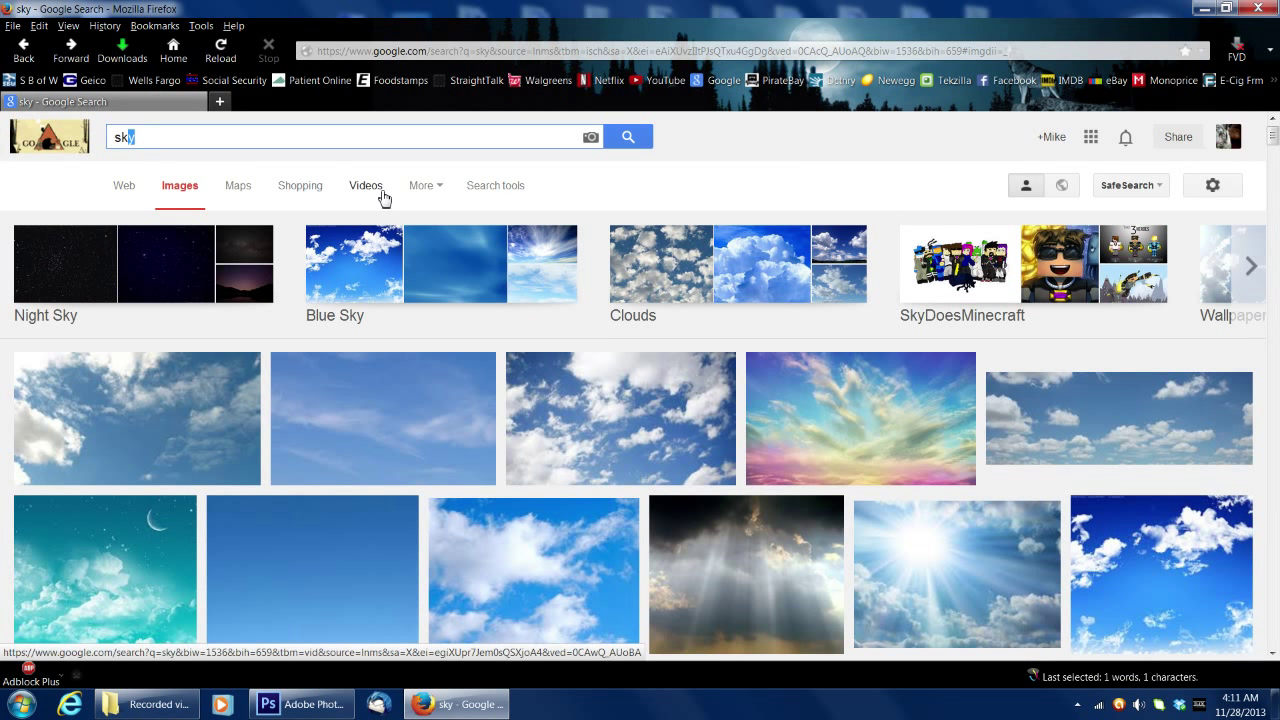
pyautogui.press('BackSpace')
pyautogui.write('airplane')
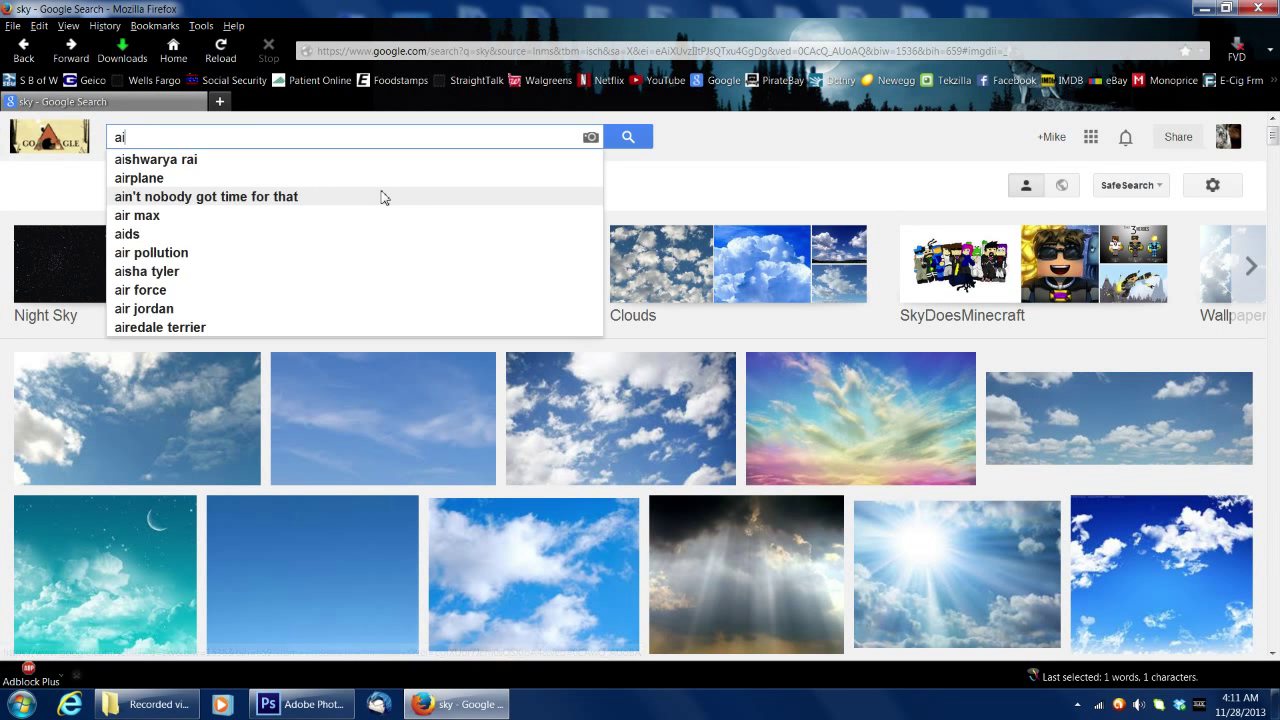
pyautogui.press('Return')
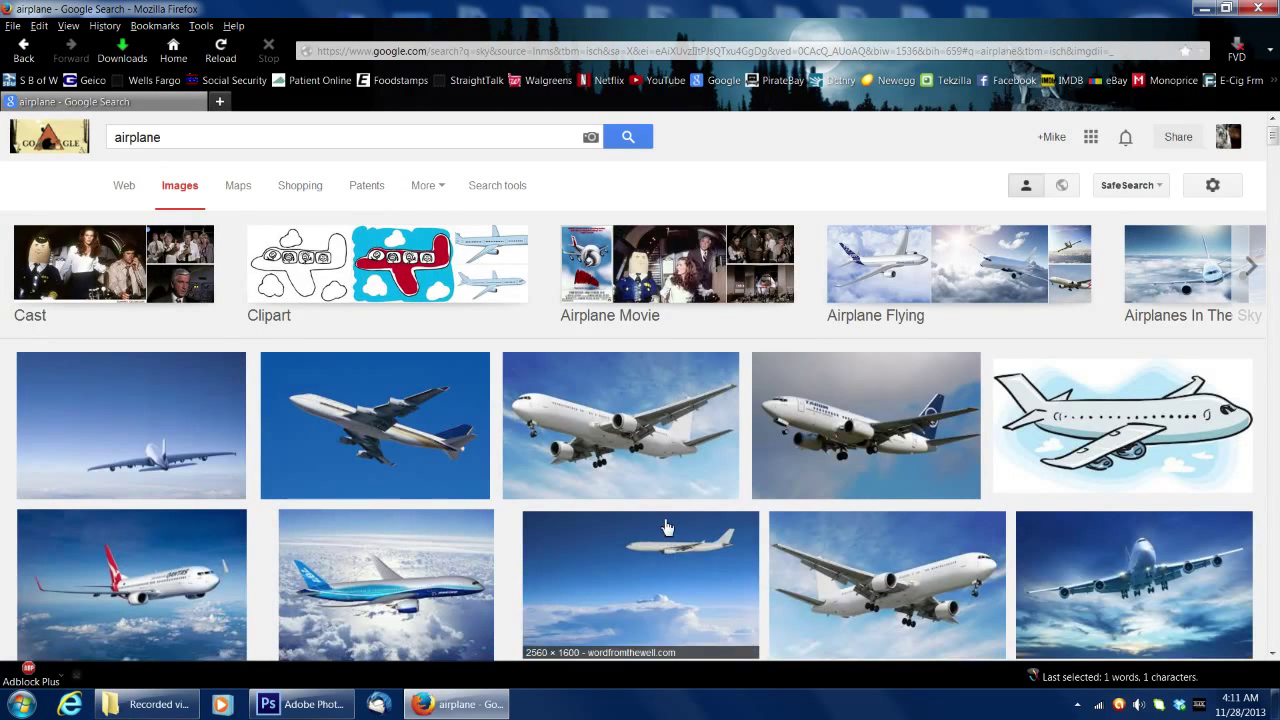
# - Open the 1280 × 853 picture of the white jet against plain blue sky and save it to the Desktop as Airplane1.jpg
pyautogui.click(398, 430)
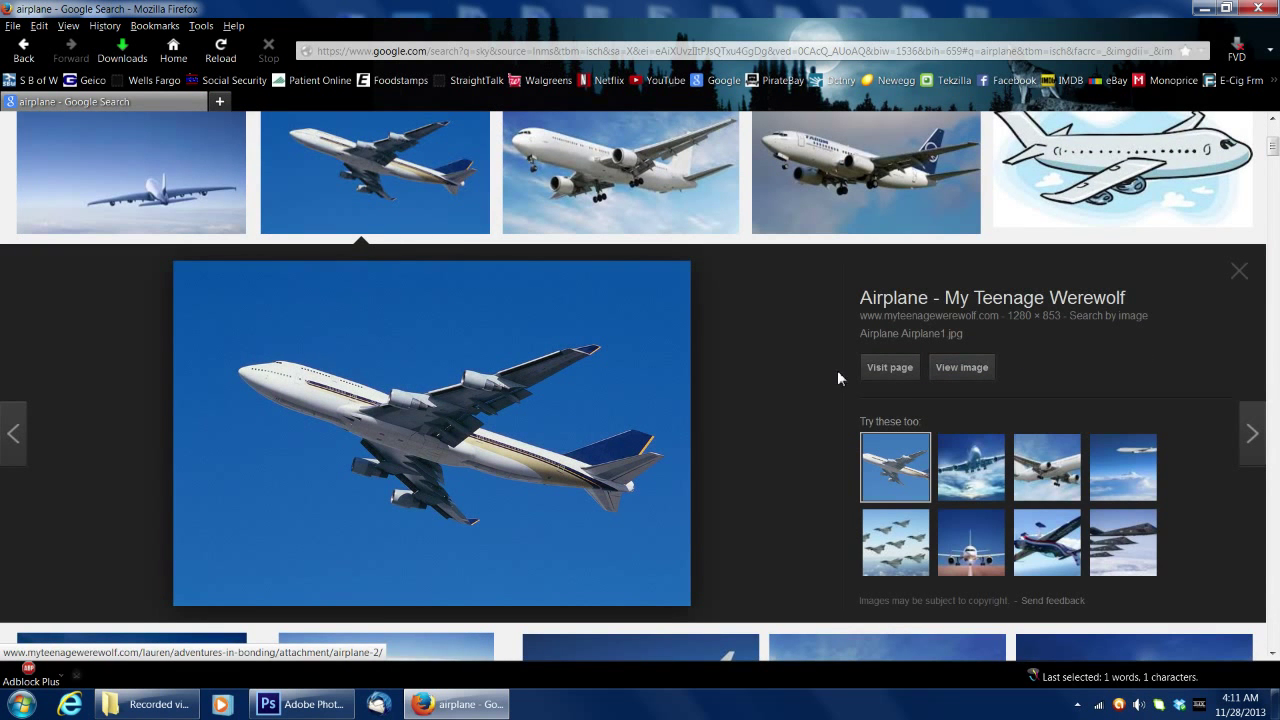
pyautogui.click(963, 371)
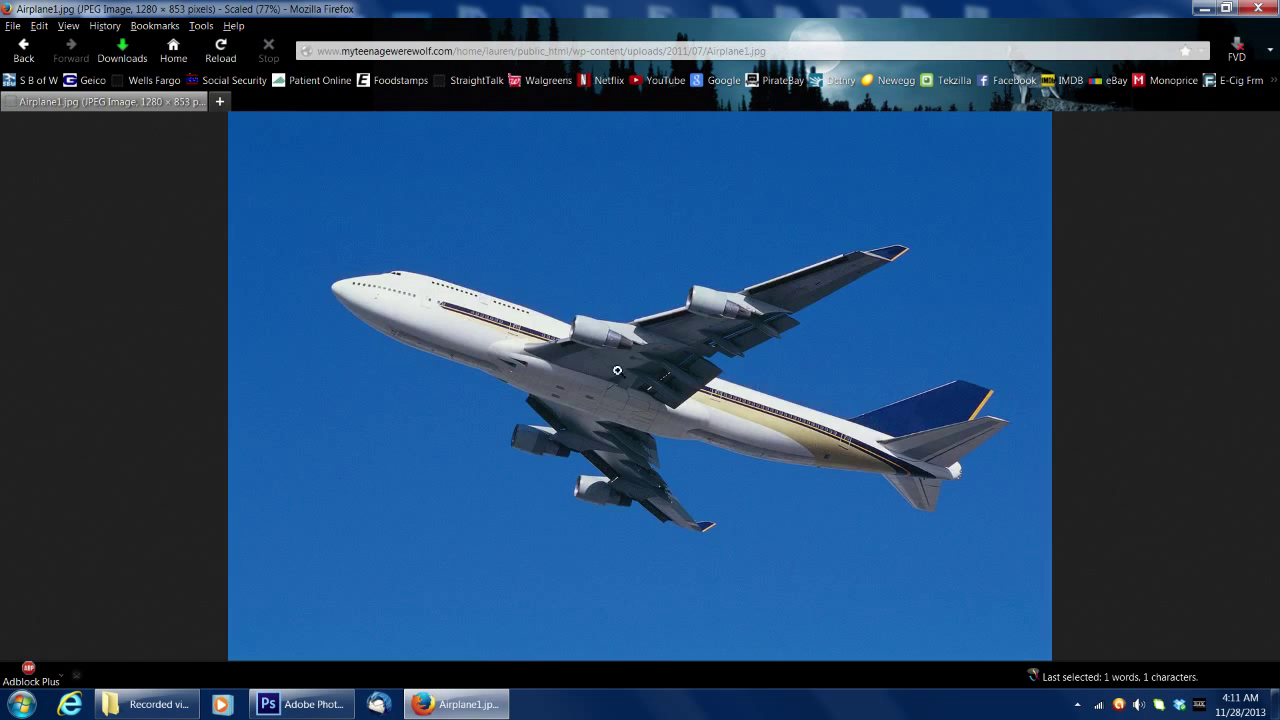
pyautogui.click(621, 357)
pyautogui.rightClick(569, 338)
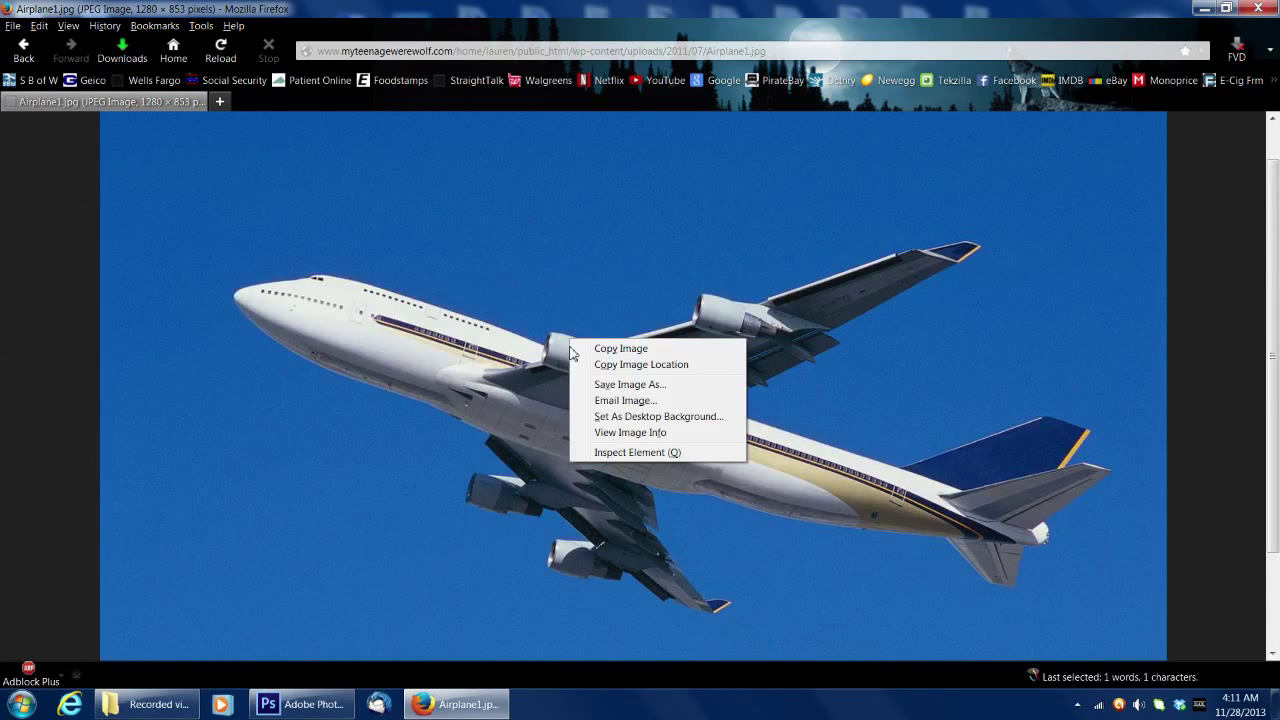
pyautogui.click(620, 388)
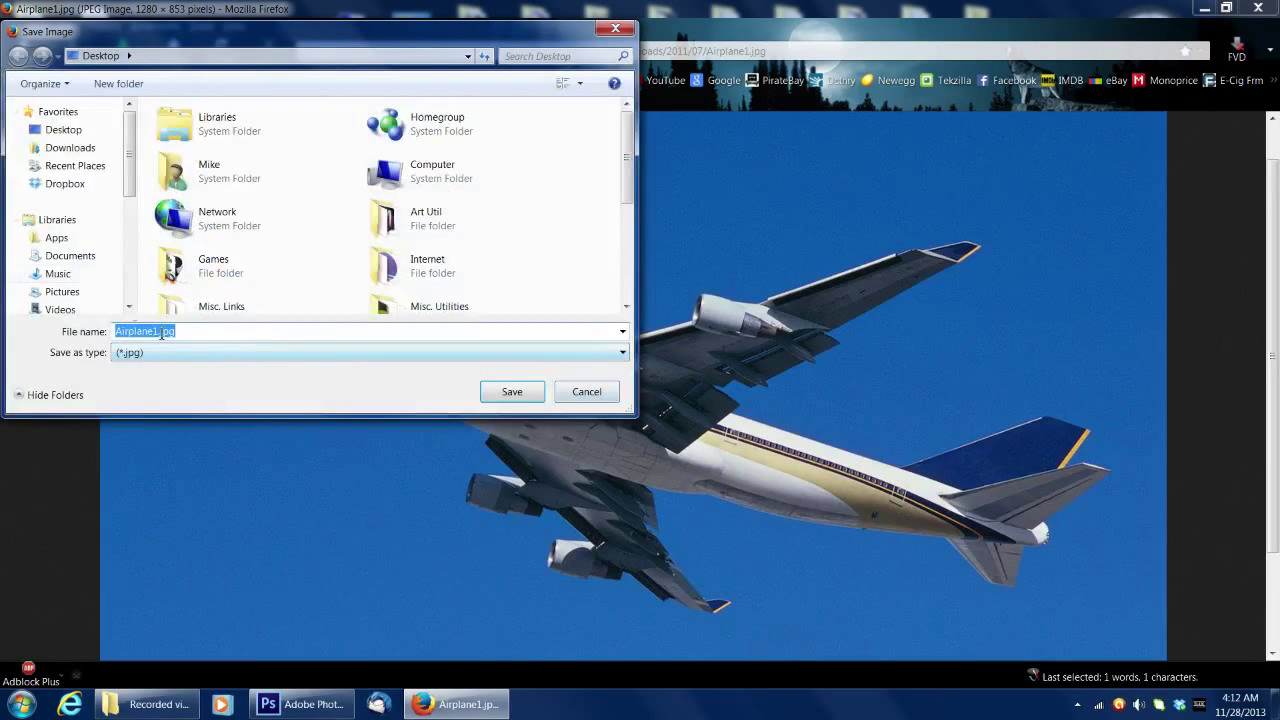
pyautogui.click(70, 129)
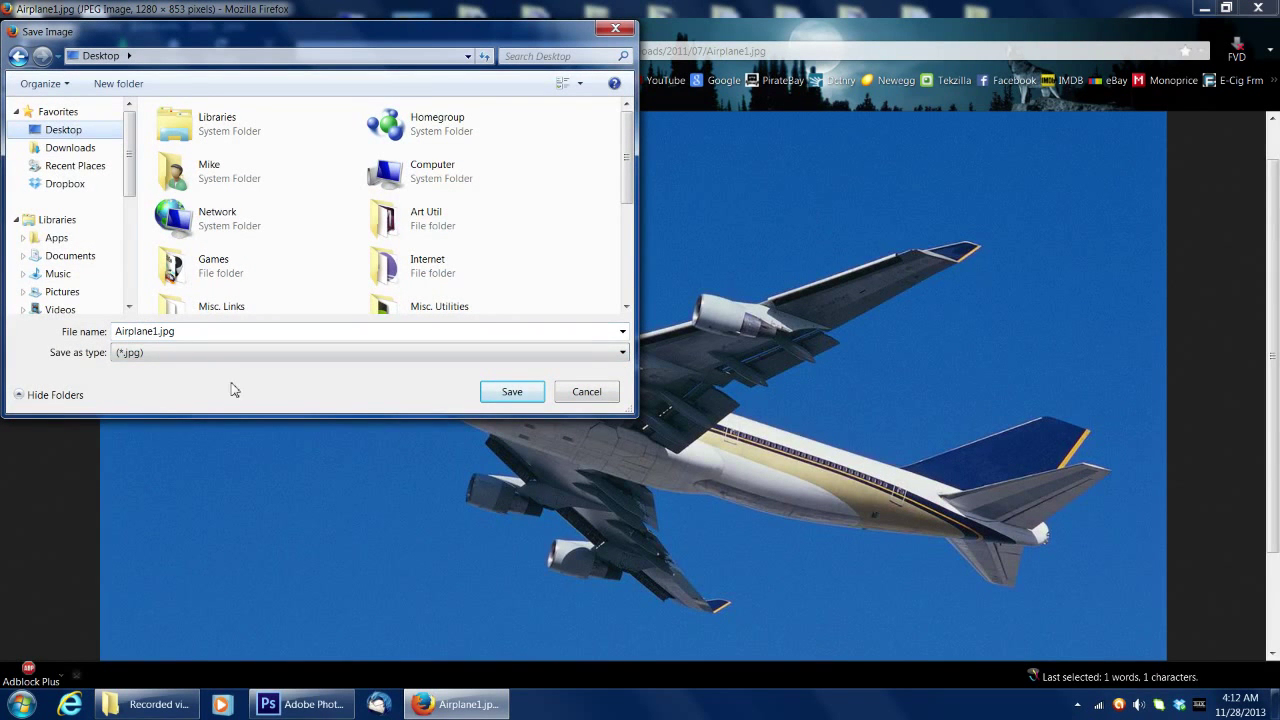
pyautogui.click(486, 391)
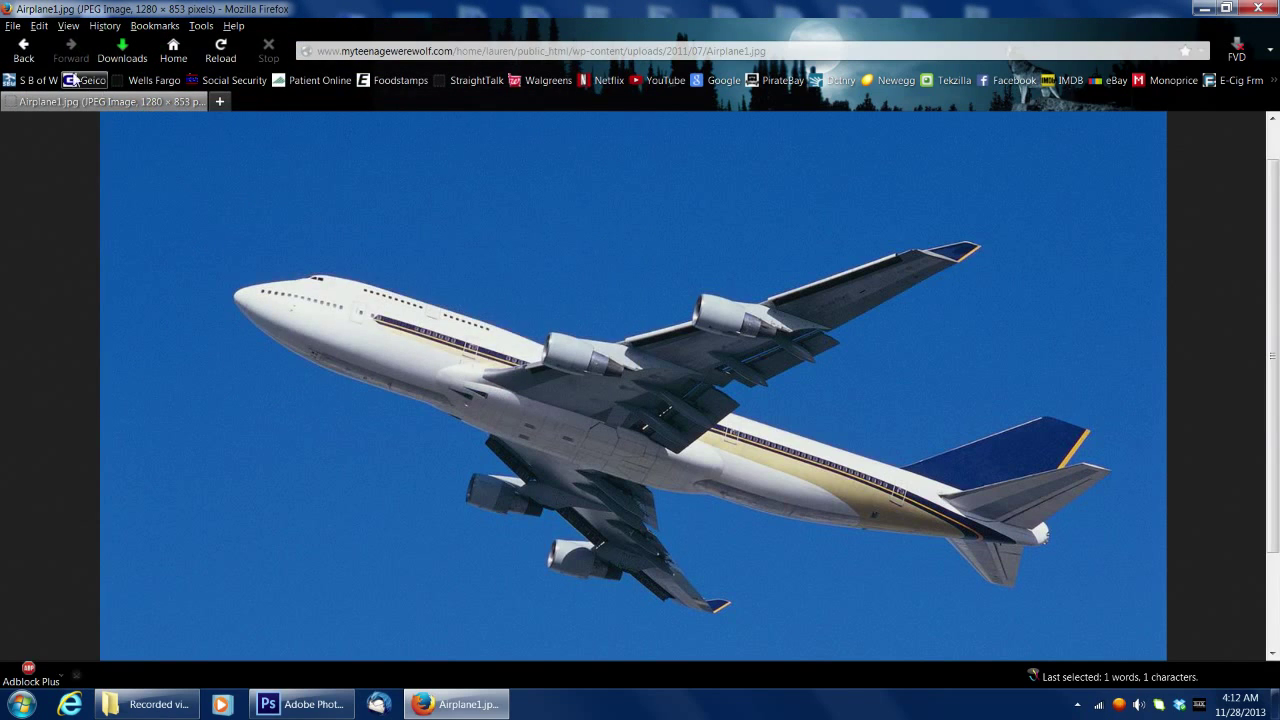
# - Go back to the airplane results, close the preview, and minimize the browser to reveal the desktop
pyautogui.click(23, 50)
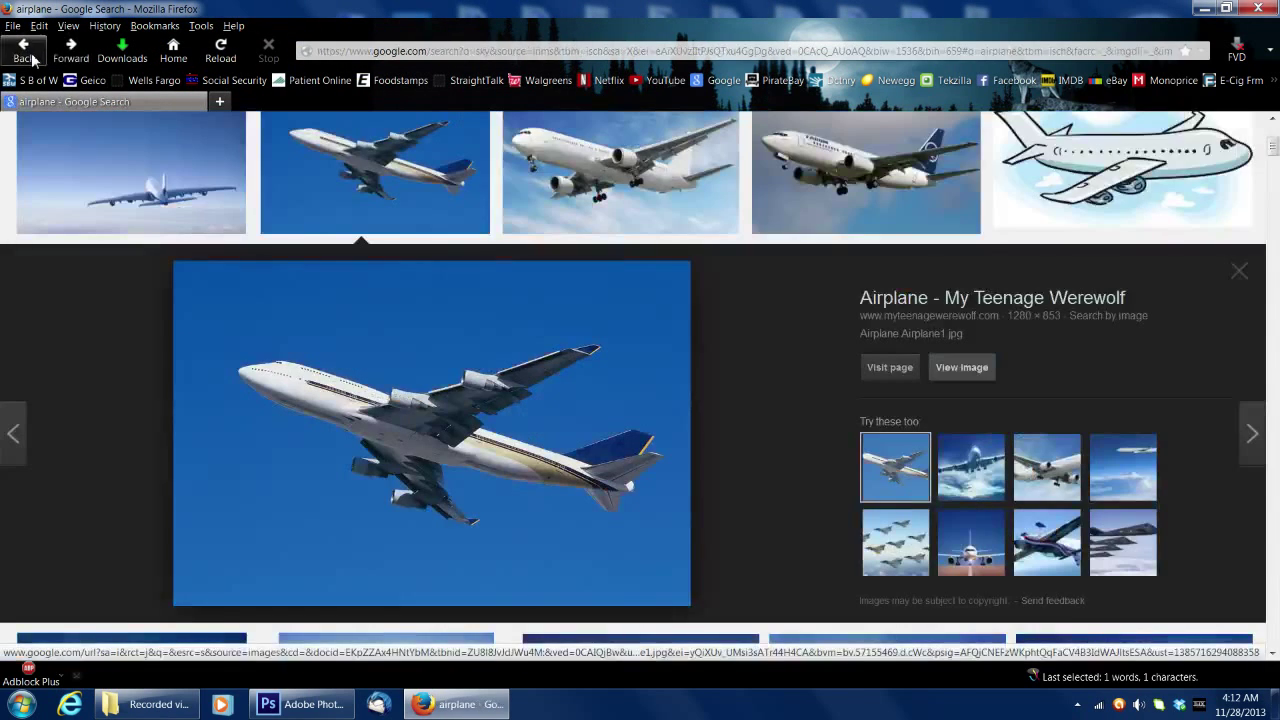
pyautogui.click(1241, 275)
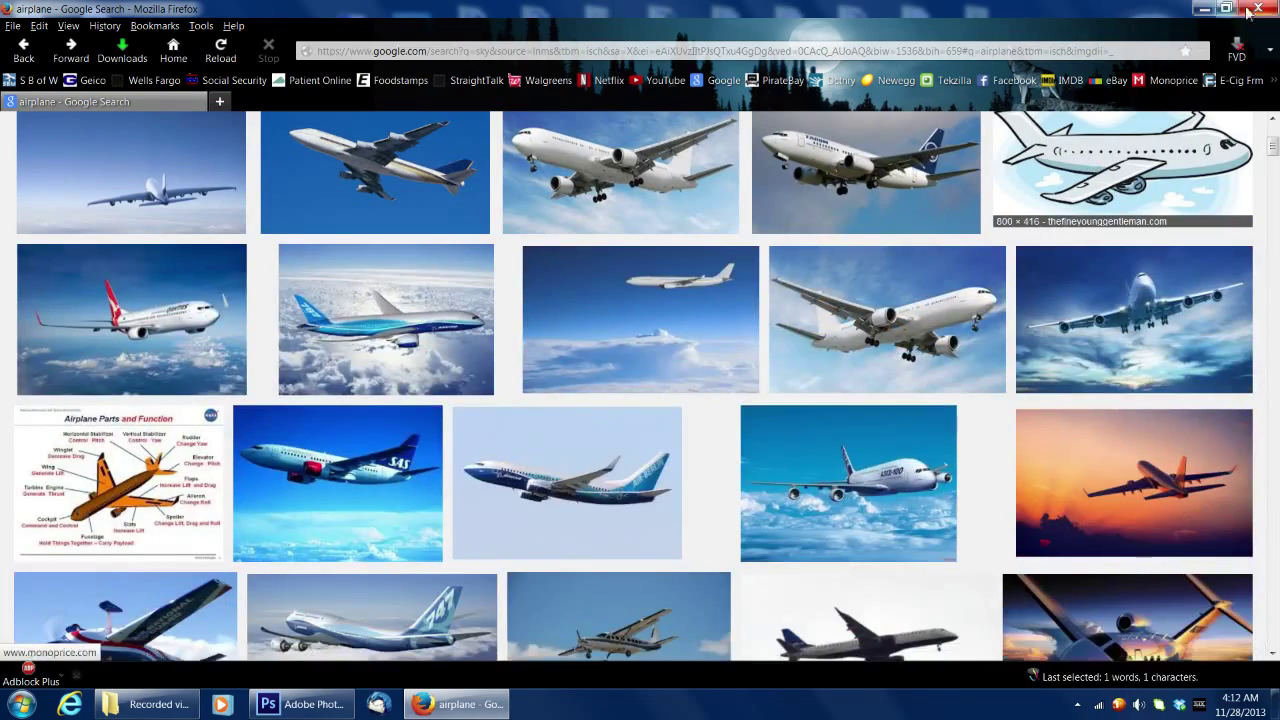
pyautogui.click(1205, 8)
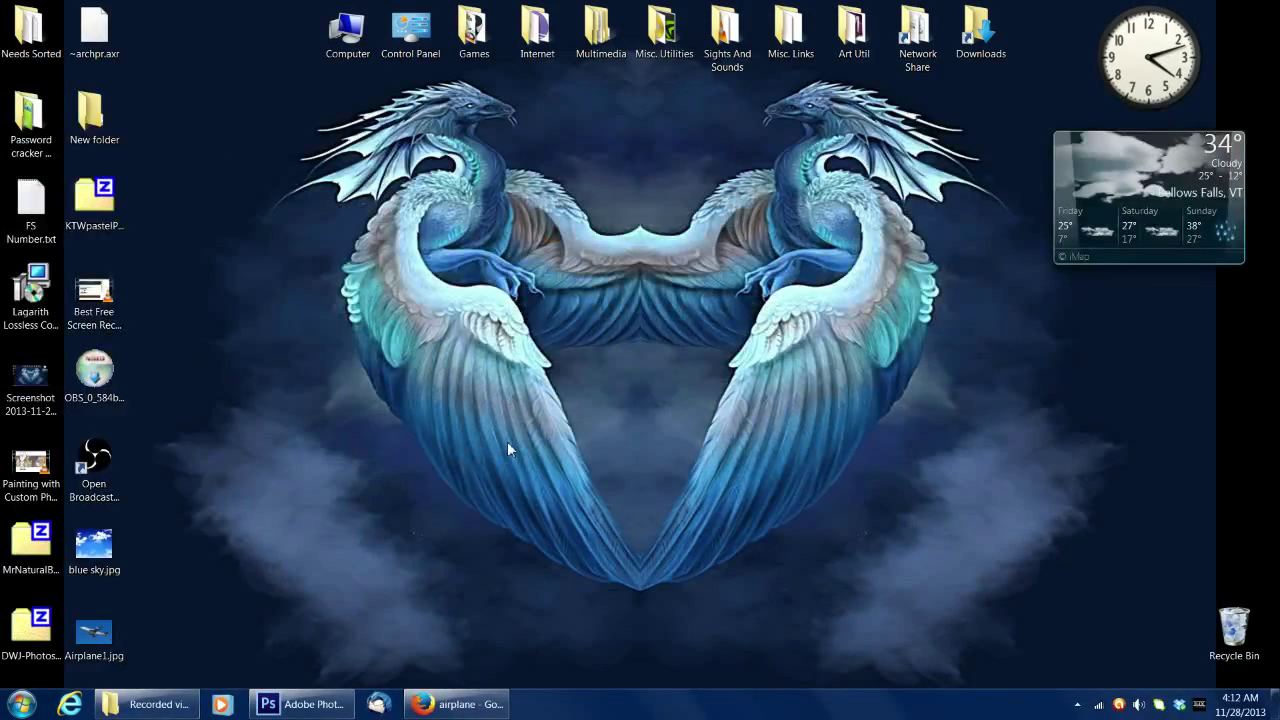
# - Move the blue sky.jpg and Airplane1.jpg icons together to the empty desktop area beside the KTWpastelPalooza icon and deselect them
pyautogui.moveTo(119, 600); pyautogui.dragTo(105, 640)
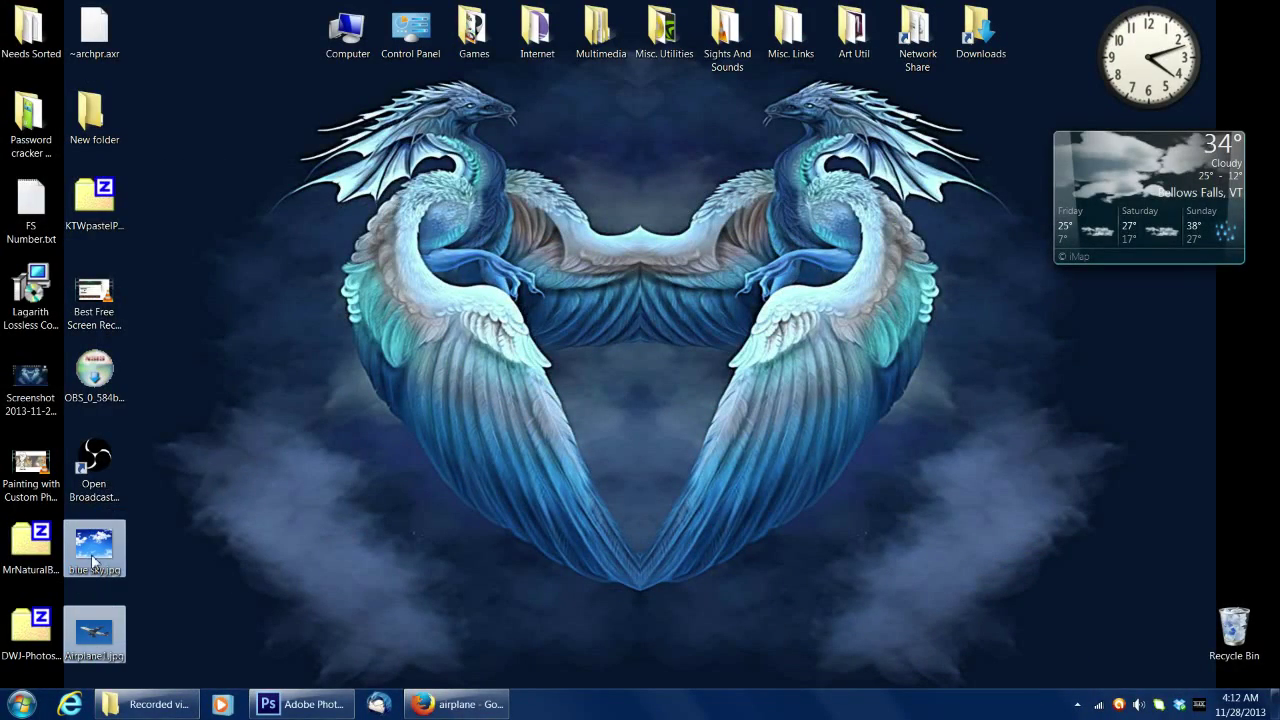
pyautogui.moveTo(94, 550); pyautogui.dragTo(238, 235)
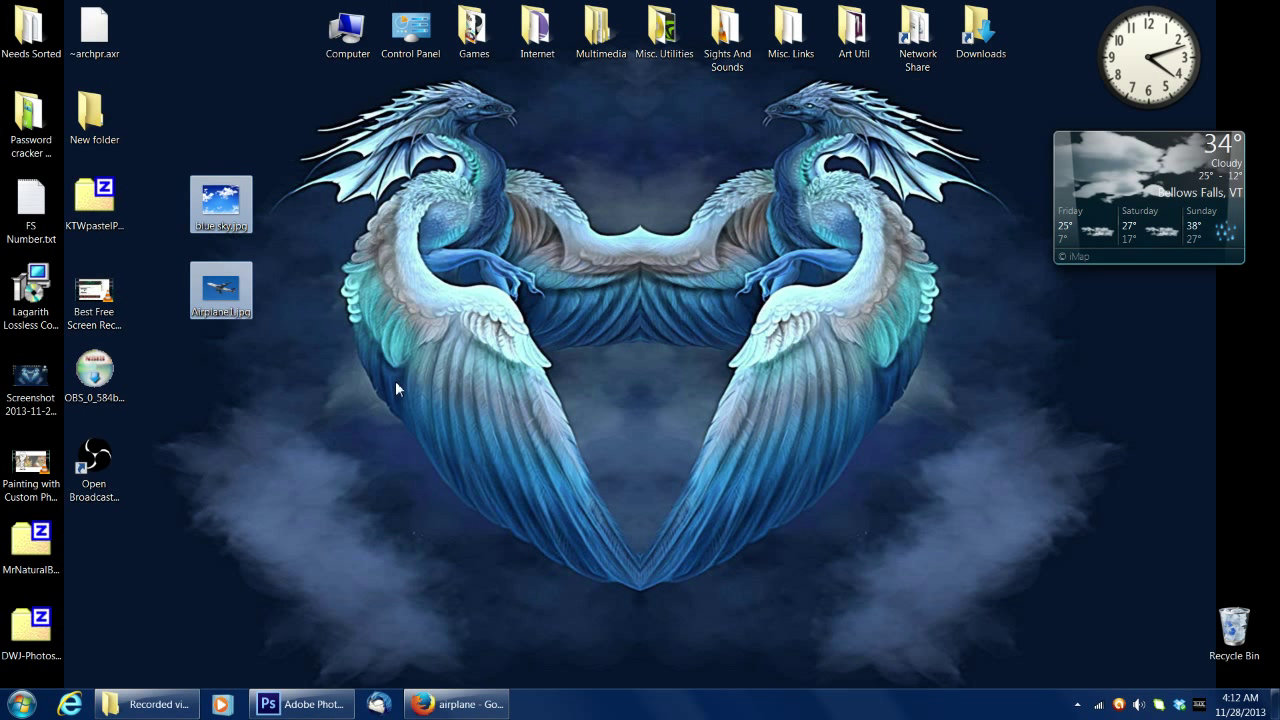
pyautogui.click(365, 440)
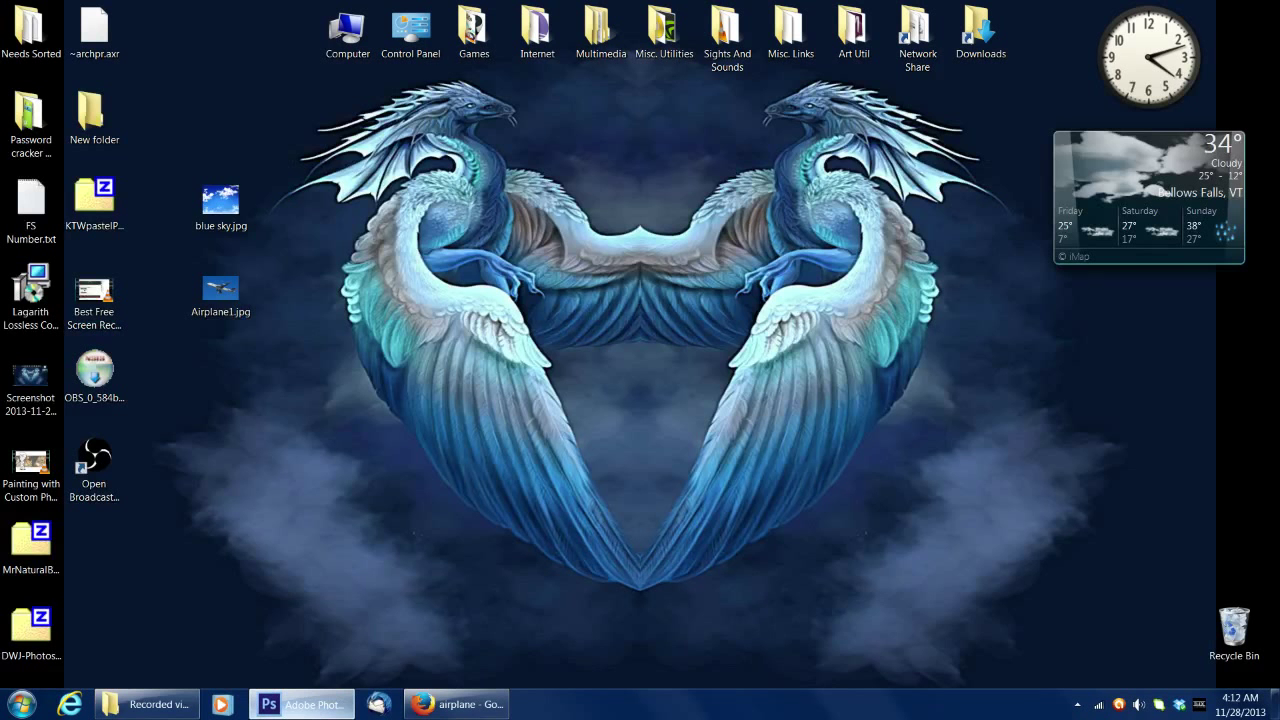
# - Switch to Photoshop and bring up the Open dialog showing the Desktop's files
pyautogui.click(300, 704)
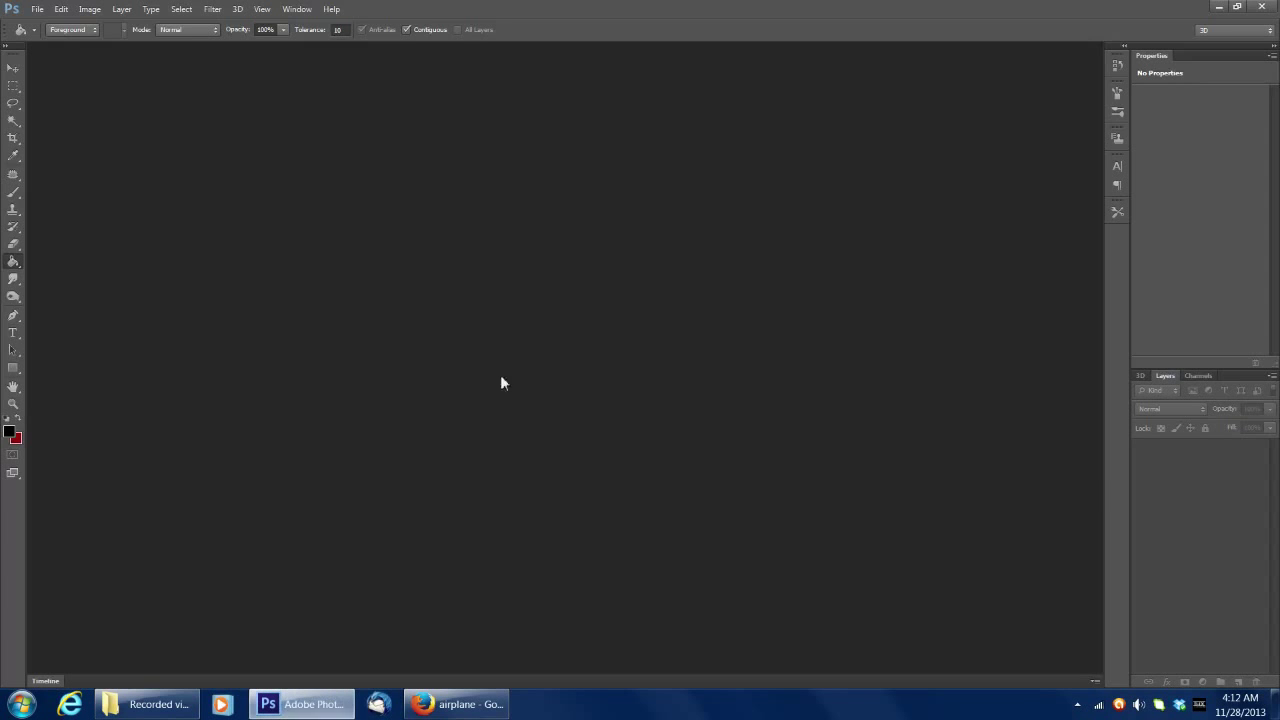
pyautogui.click(36, 9)
pyautogui.click(66, 42)
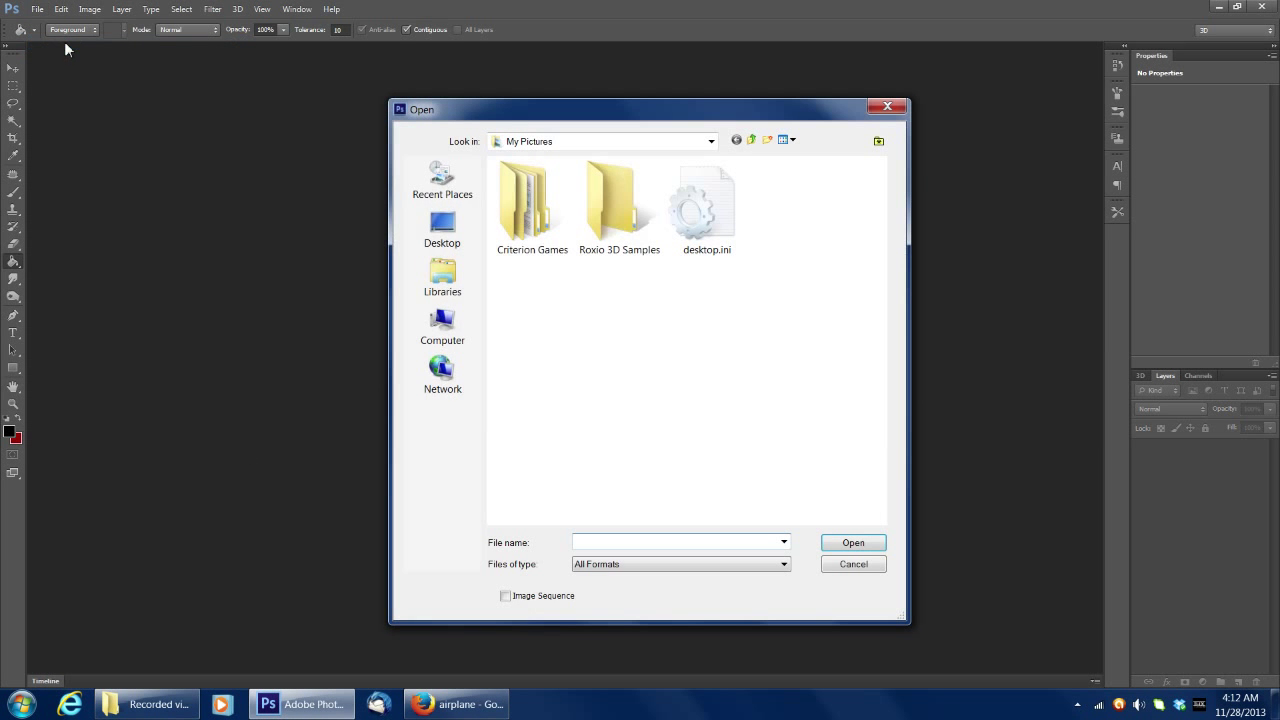
pyautogui.click(443, 240)
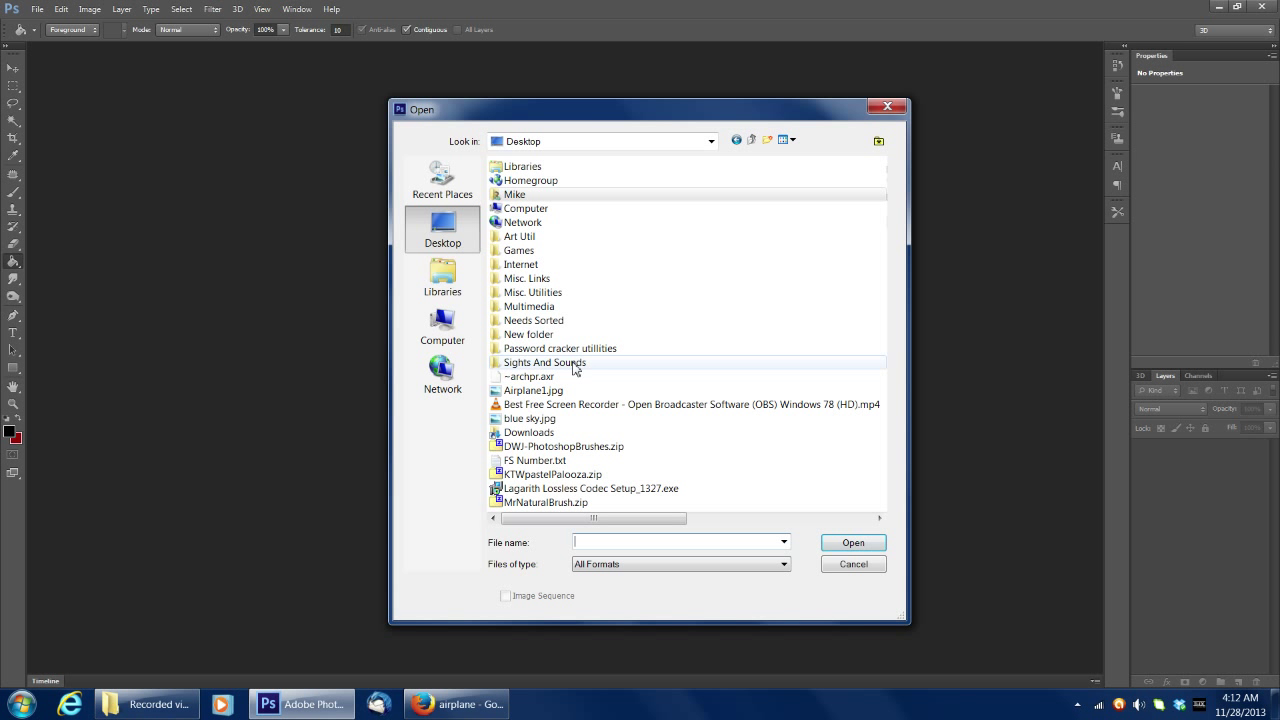
# - Try out selecting Airplane1.jpg with blue sky.jpg as separate files, and the whole file range from Airplane1.jpg through KTWpastelPalooza.zip
pyautogui.click(560, 392)
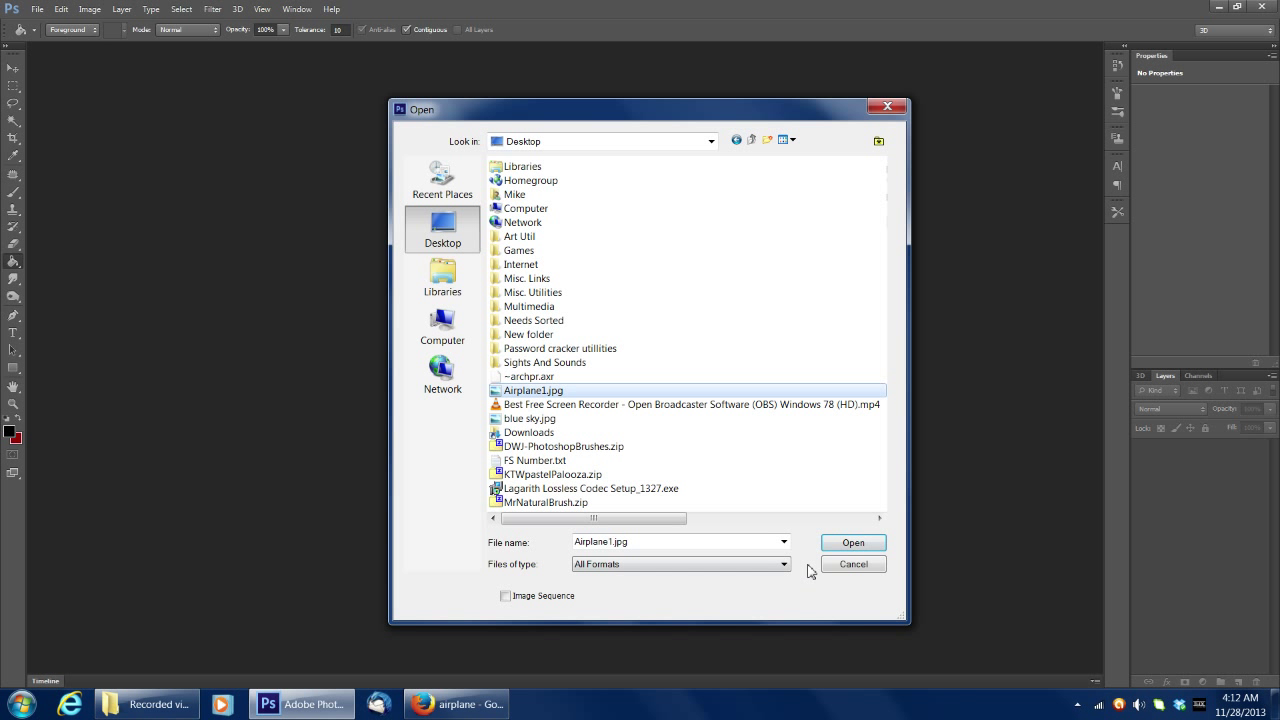
pyautogui.keyDown('ctrl'); pyautogui.click(544, 421); pyautogui.keyUp('ctrl')
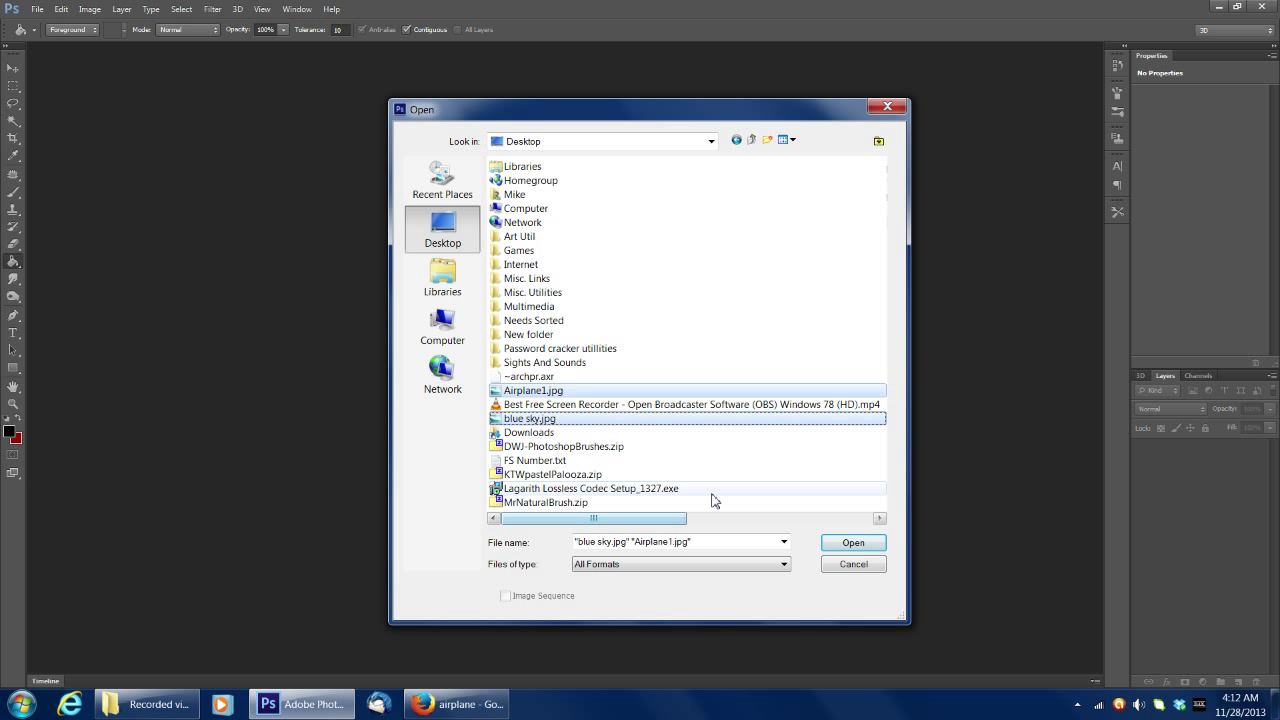
pyautogui.click(570, 447)
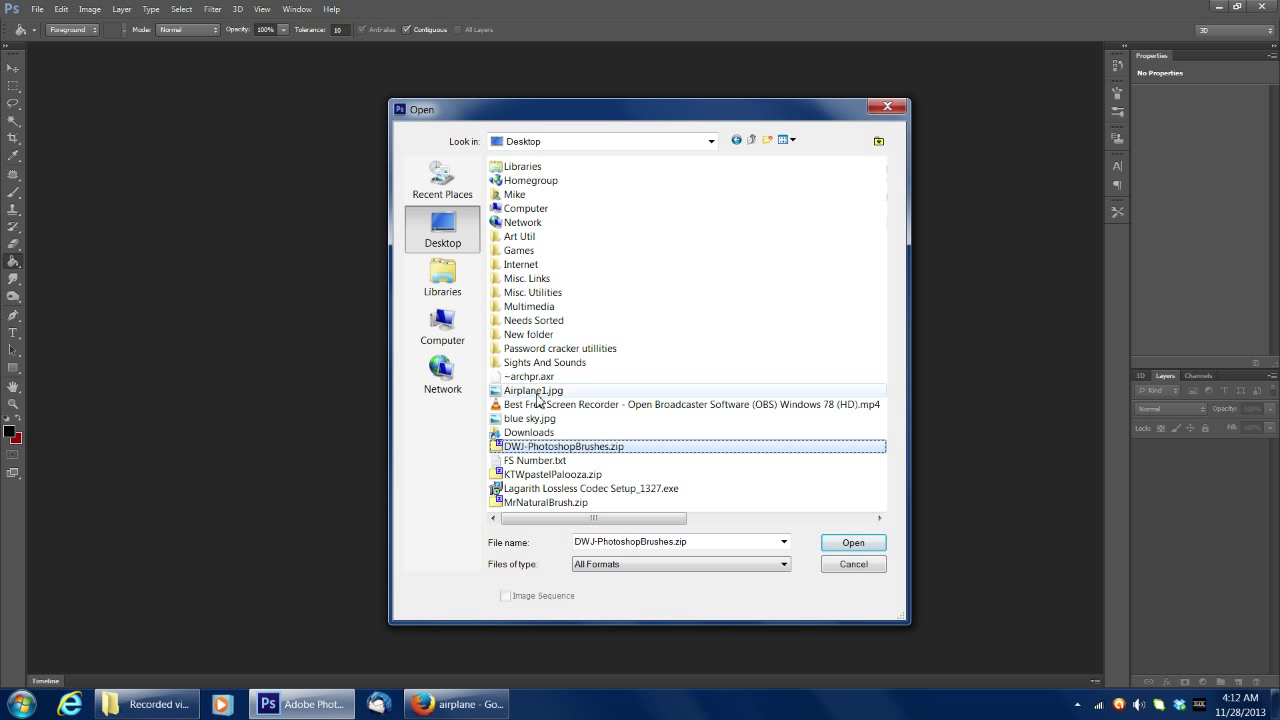
pyautogui.click(540, 392)
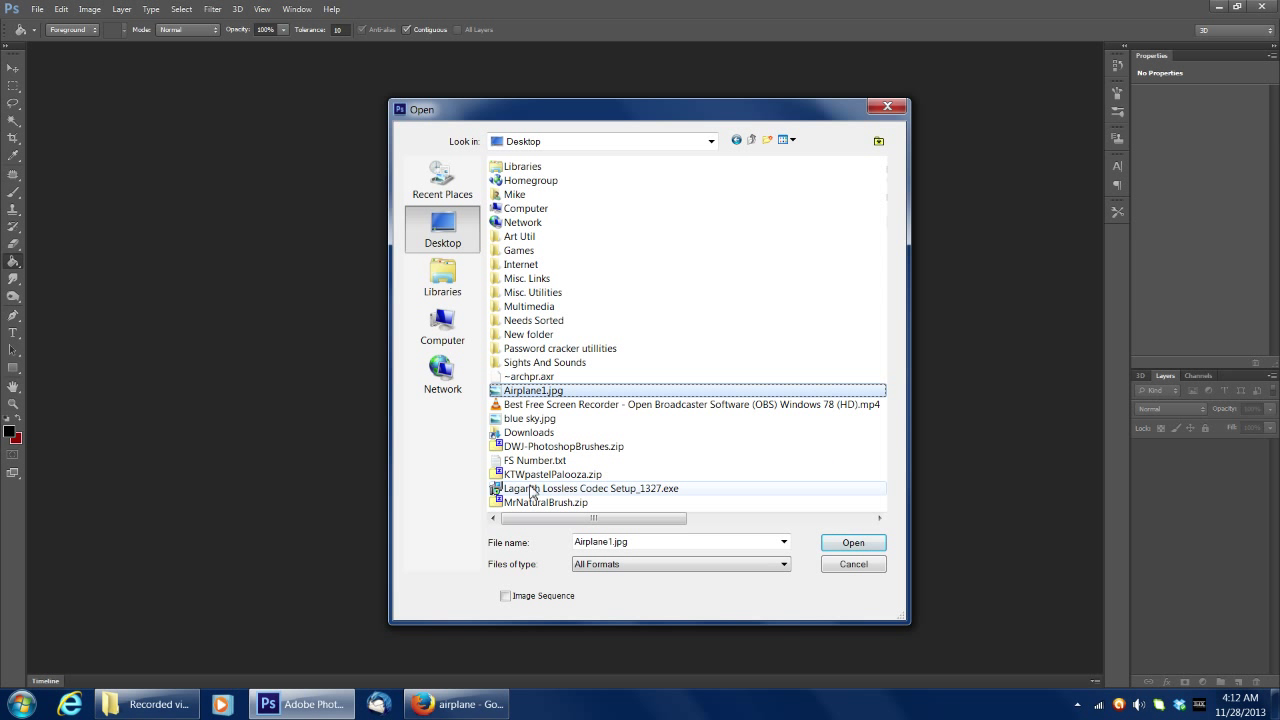
pyautogui.keyDown('ctrl'); pyautogui.click(535, 420); pyautogui.keyUp('ctrl')
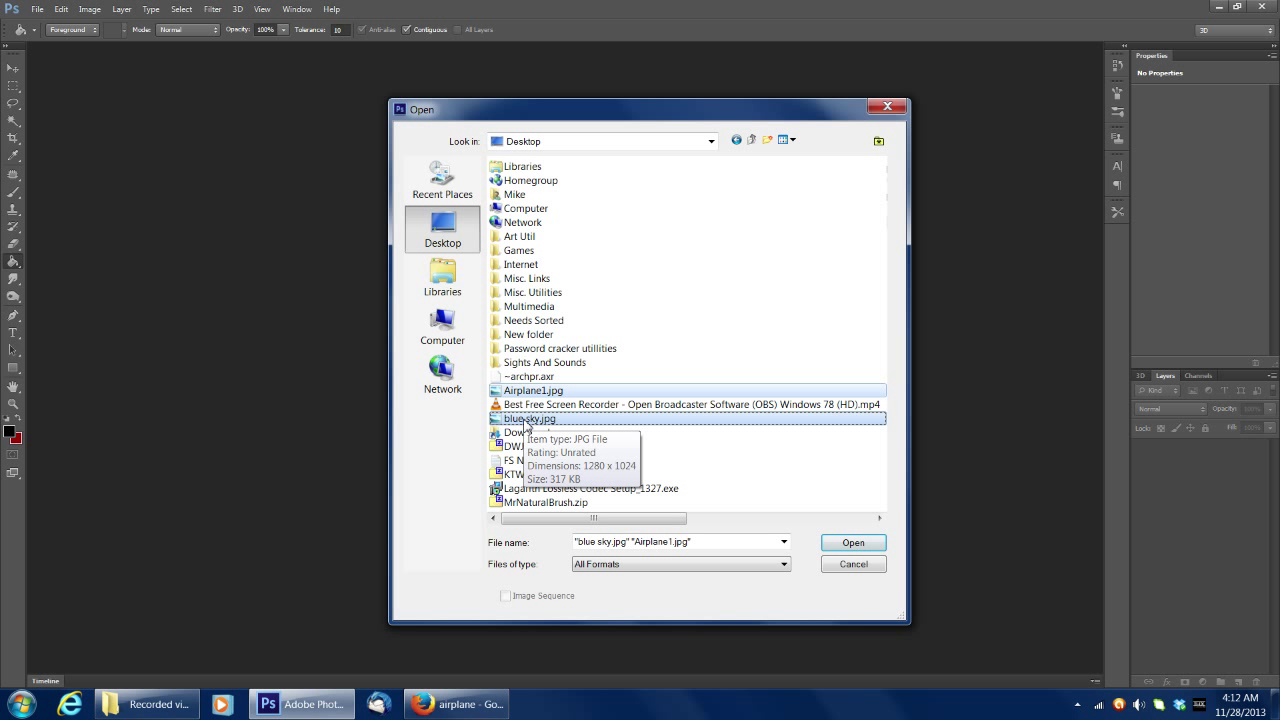
pyautogui.click(527, 420)
pyautogui.click(530, 390)
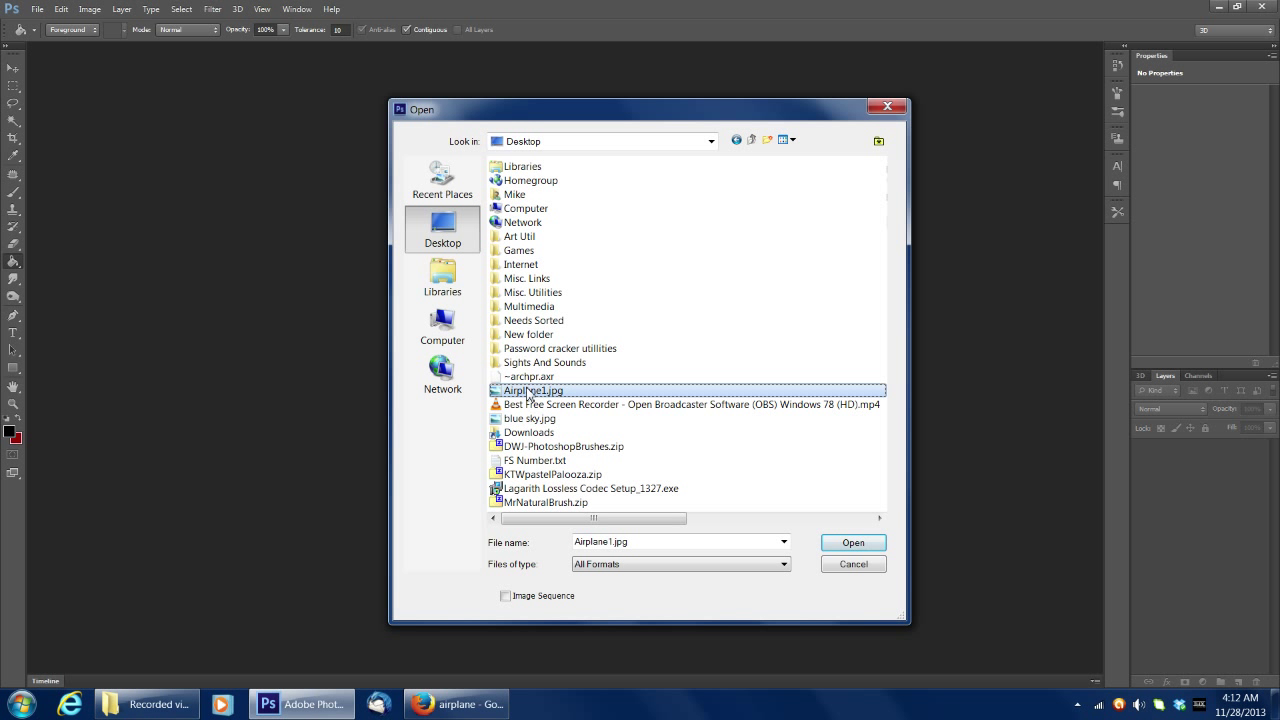
pyautogui.keyDown('shift'); pyautogui.click(545, 474); pyautogui.keyUp('shift')
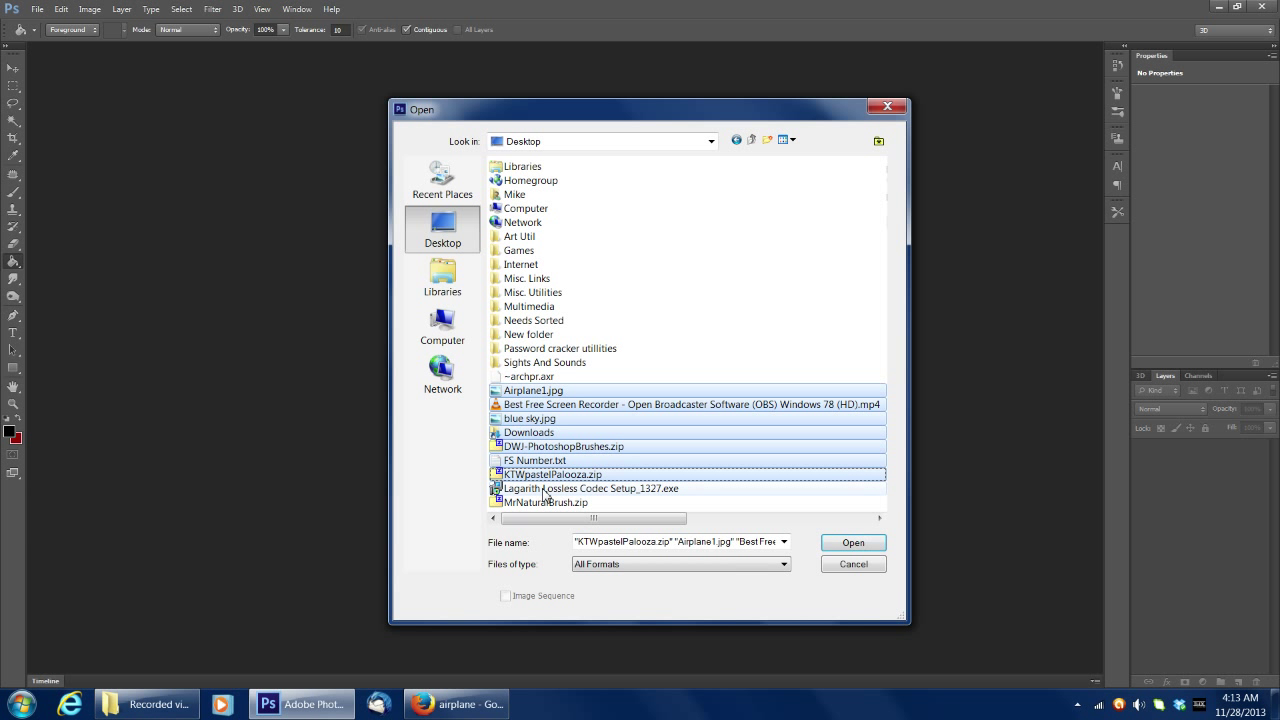
pyautogui.click(546, 489)
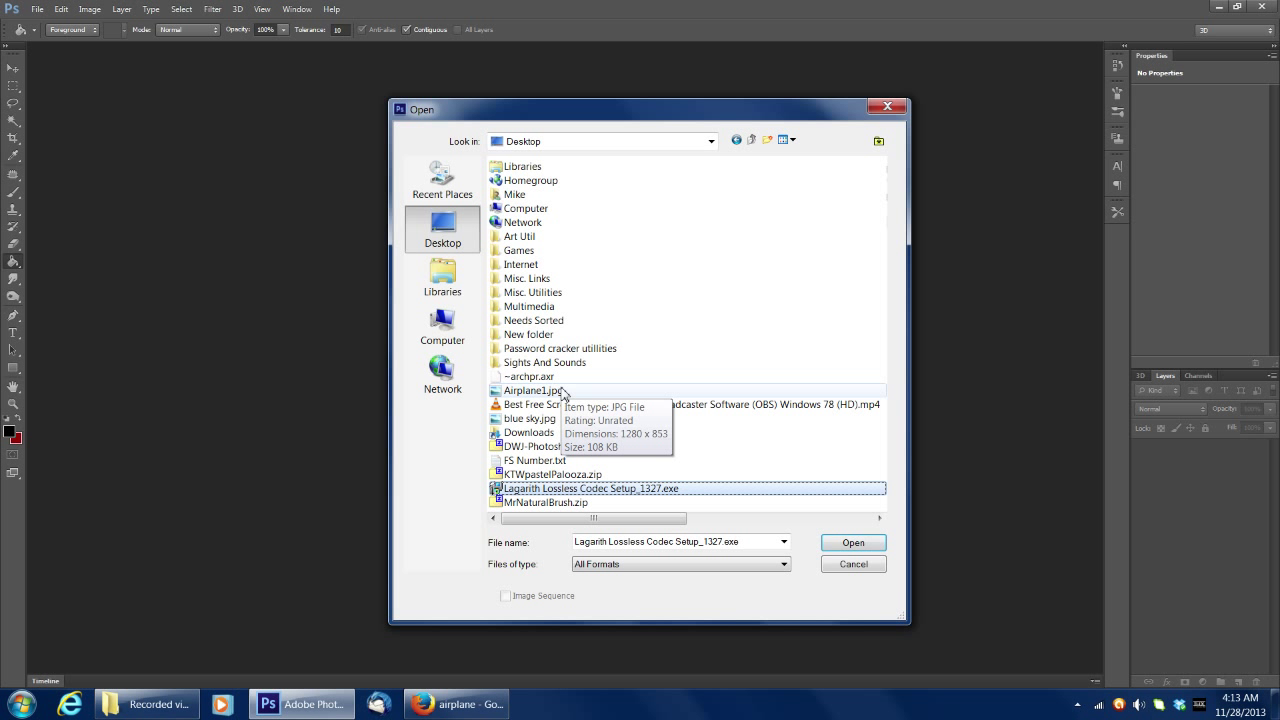
# - Select only Airplane1.jpg and blue sky.jpg and open both images
pyautogui.click(525, 391)
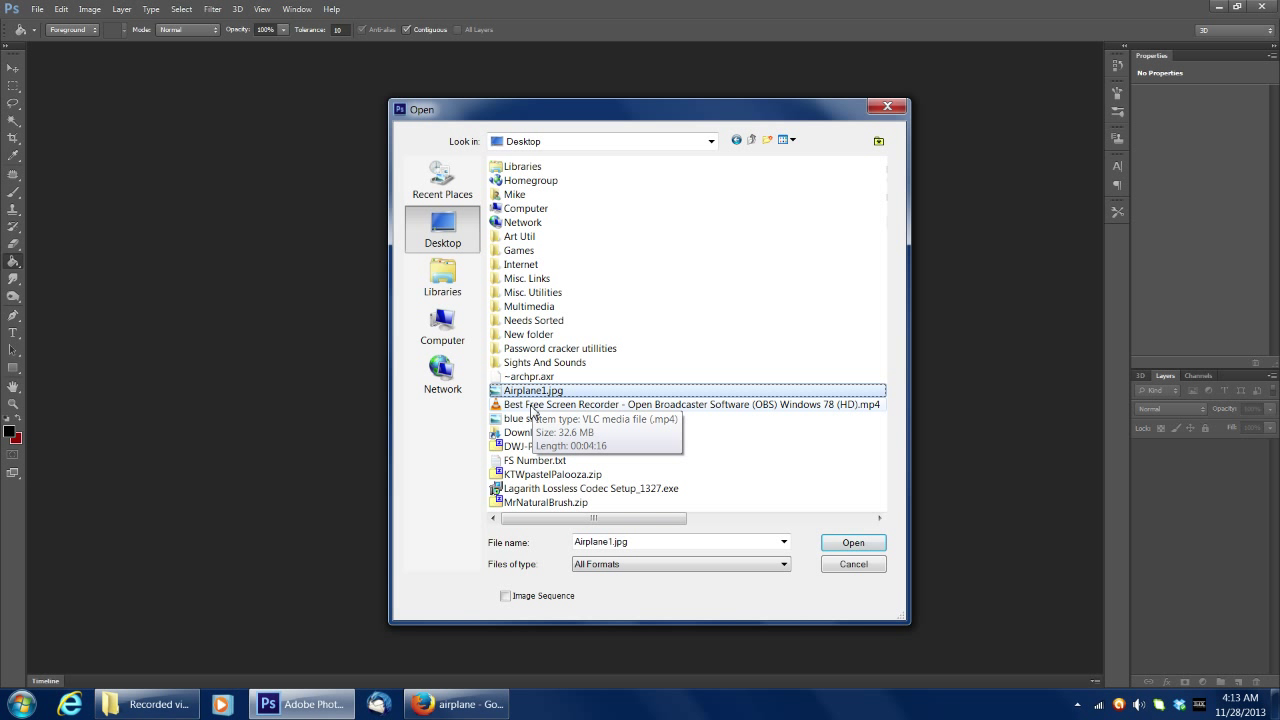
pyautogui.keyDown('ctrl'); pyautogui.click(527, 419); pyautogui.keyUp('ctrl')
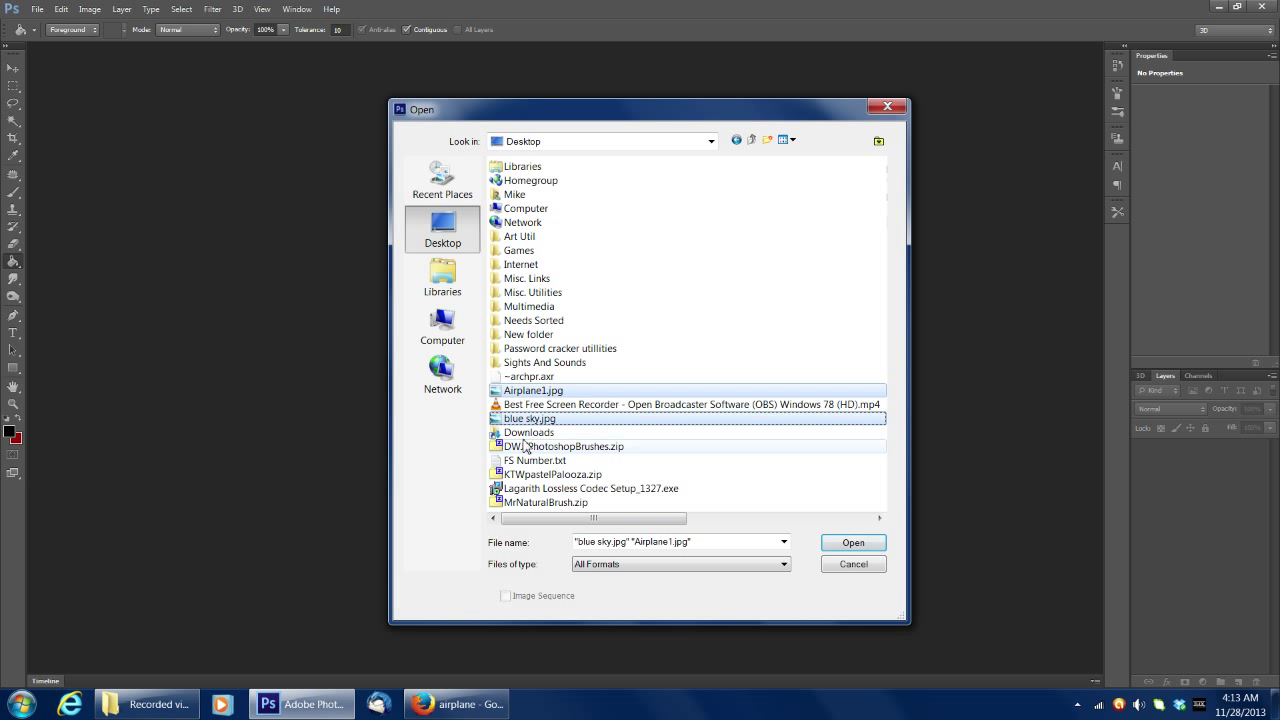
pyautogui.click(845, 546)
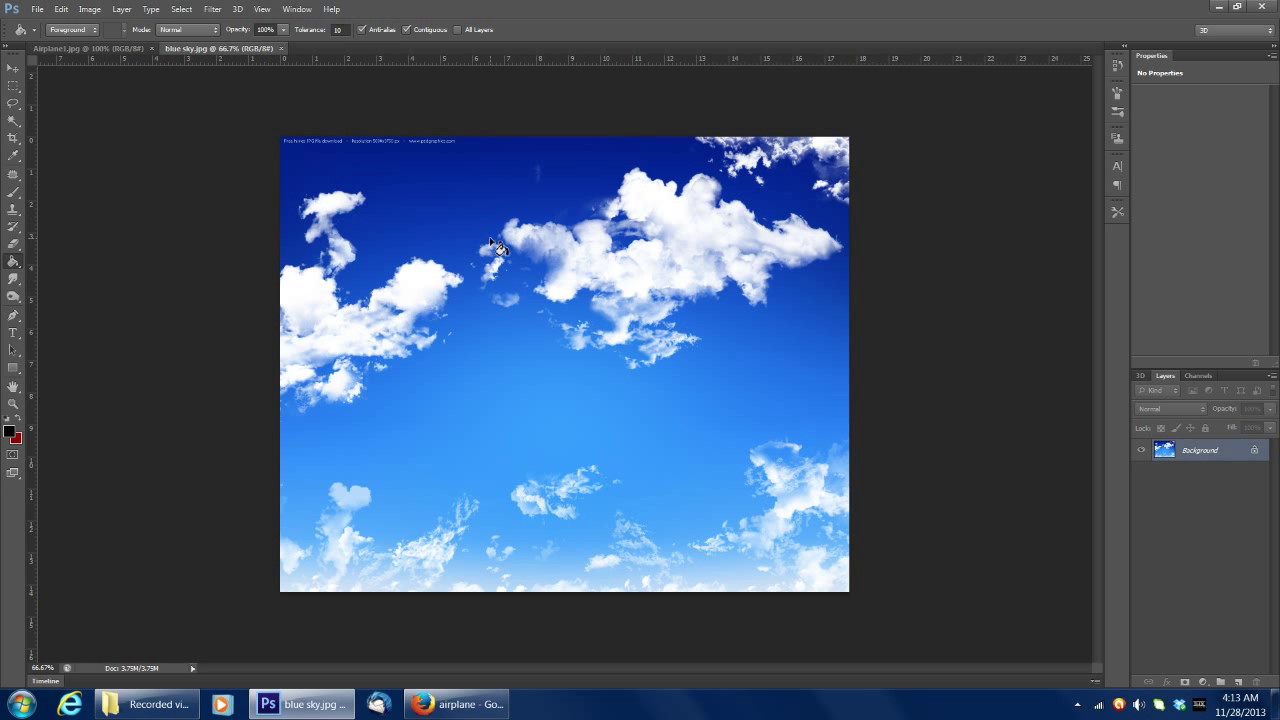
# - With the Move tool active, select the entire blue sky.jpg canvas and copy it
pyautogui.click(13, 68)
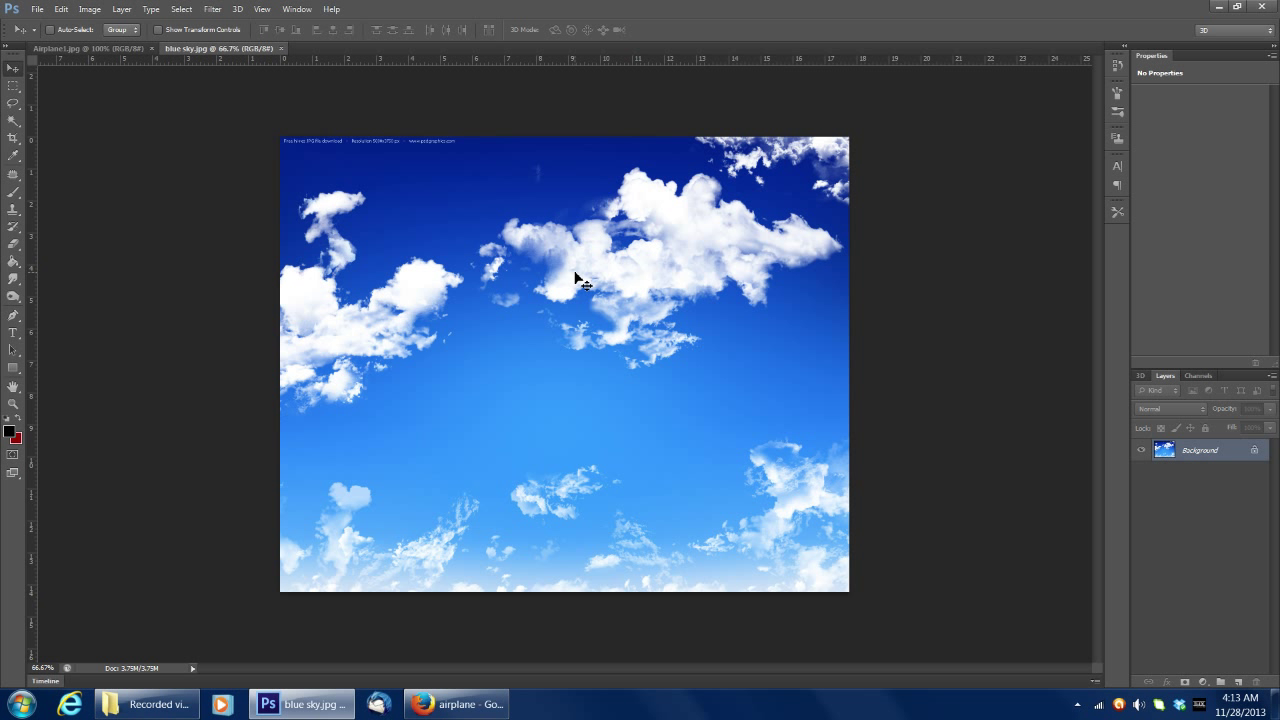
pyautogui.scroll(1, 592, 279)
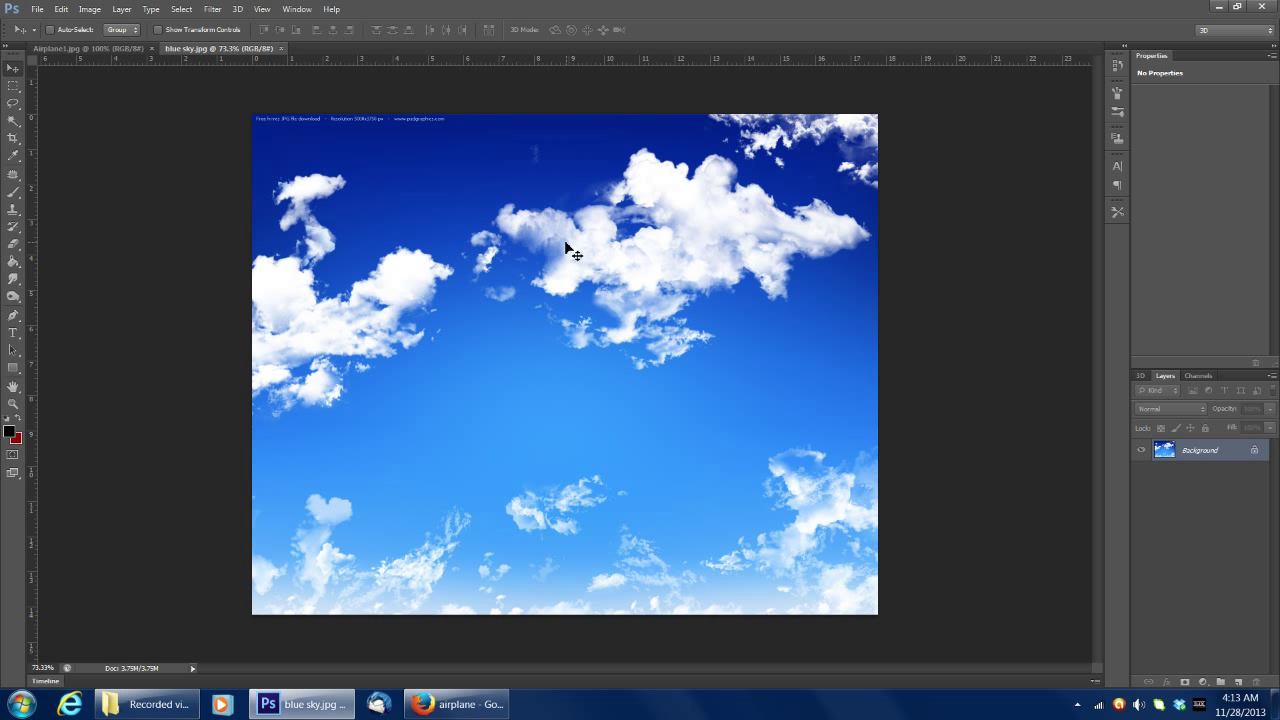
pyautogui.click(184, 10)
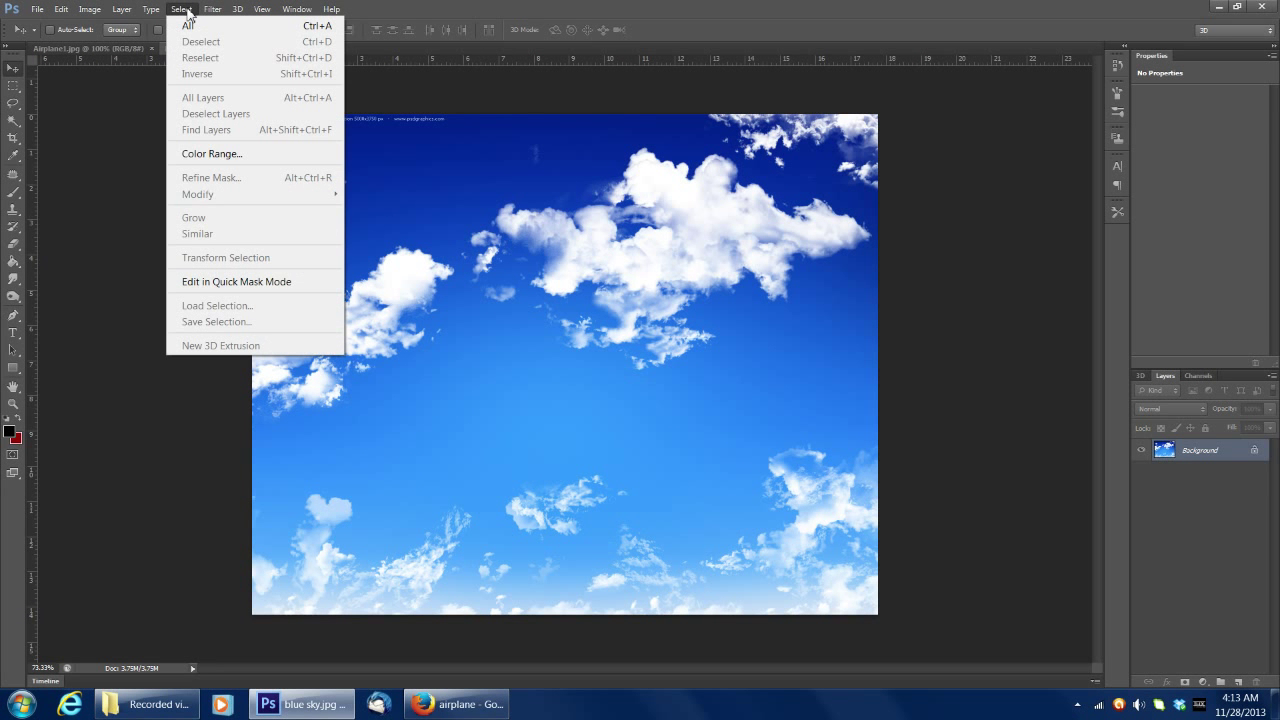
pyautogui.click(189, 26)
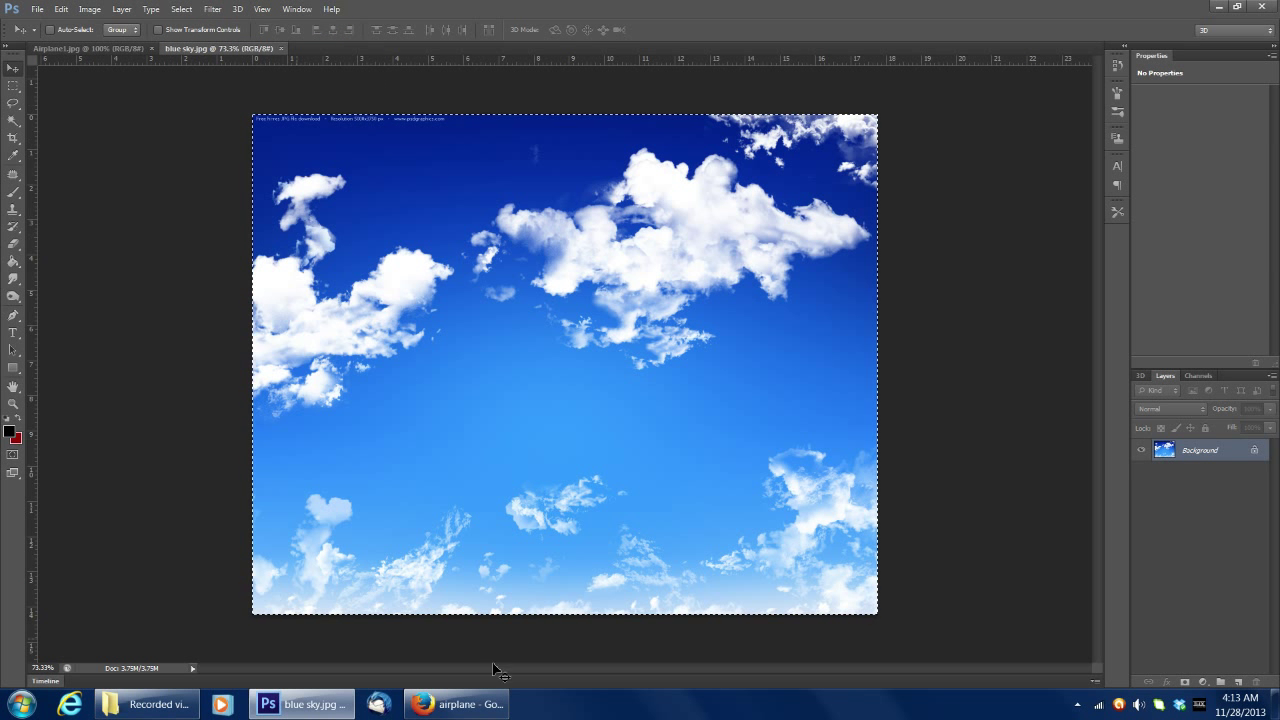
pyautogui.click(61, 9)
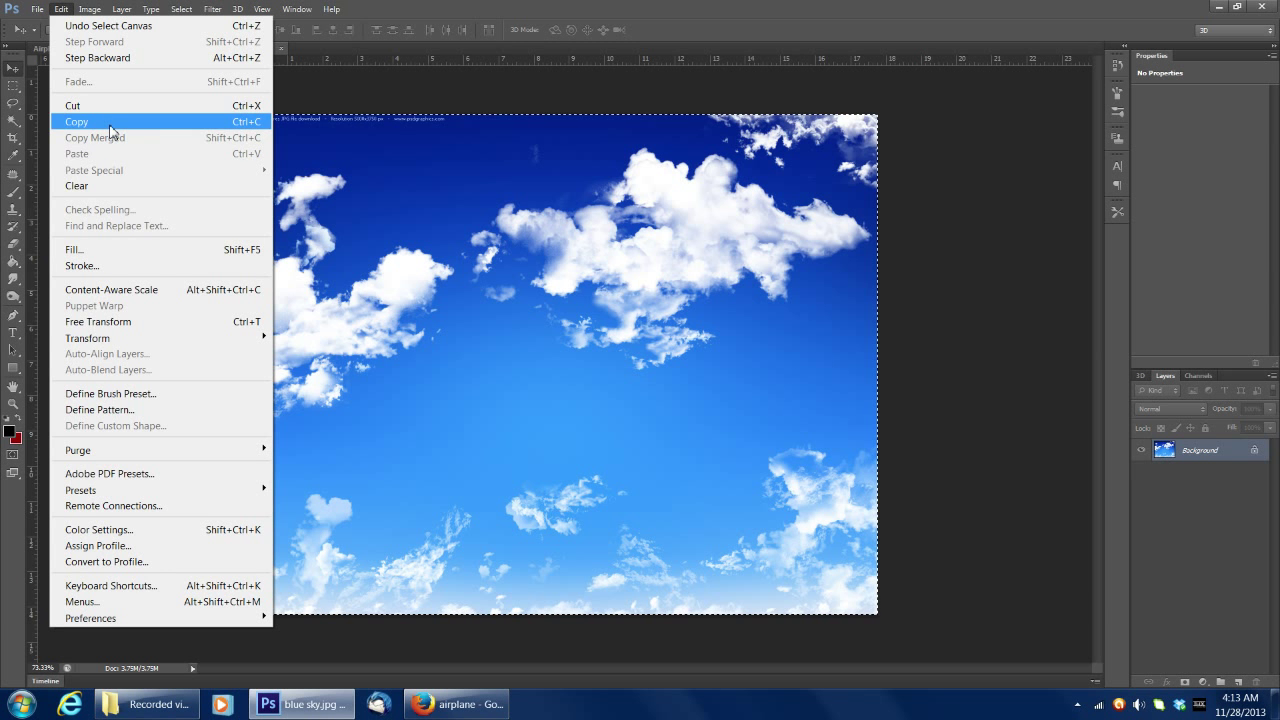
pyautogui.click(110, 123)
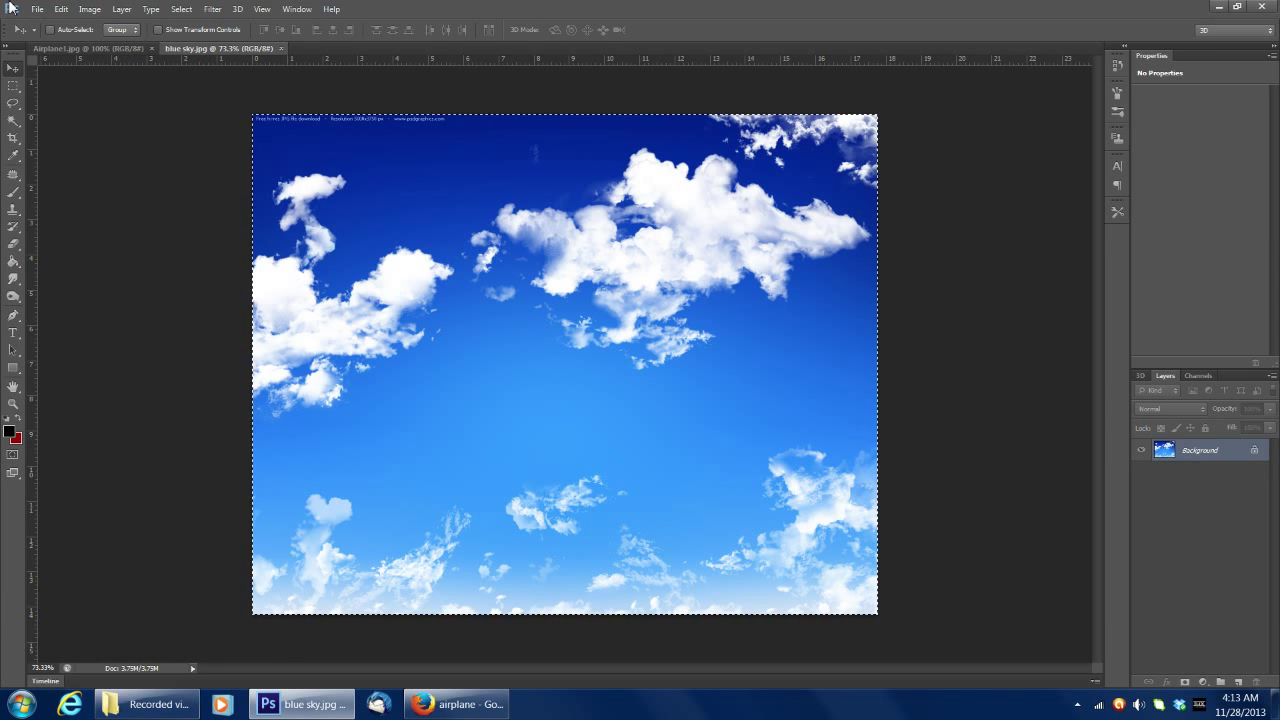
# - Create a new document at the clipboard image's dimensions with the resolution set to 300 pixels/inch
pyautogui.click(37, 10)
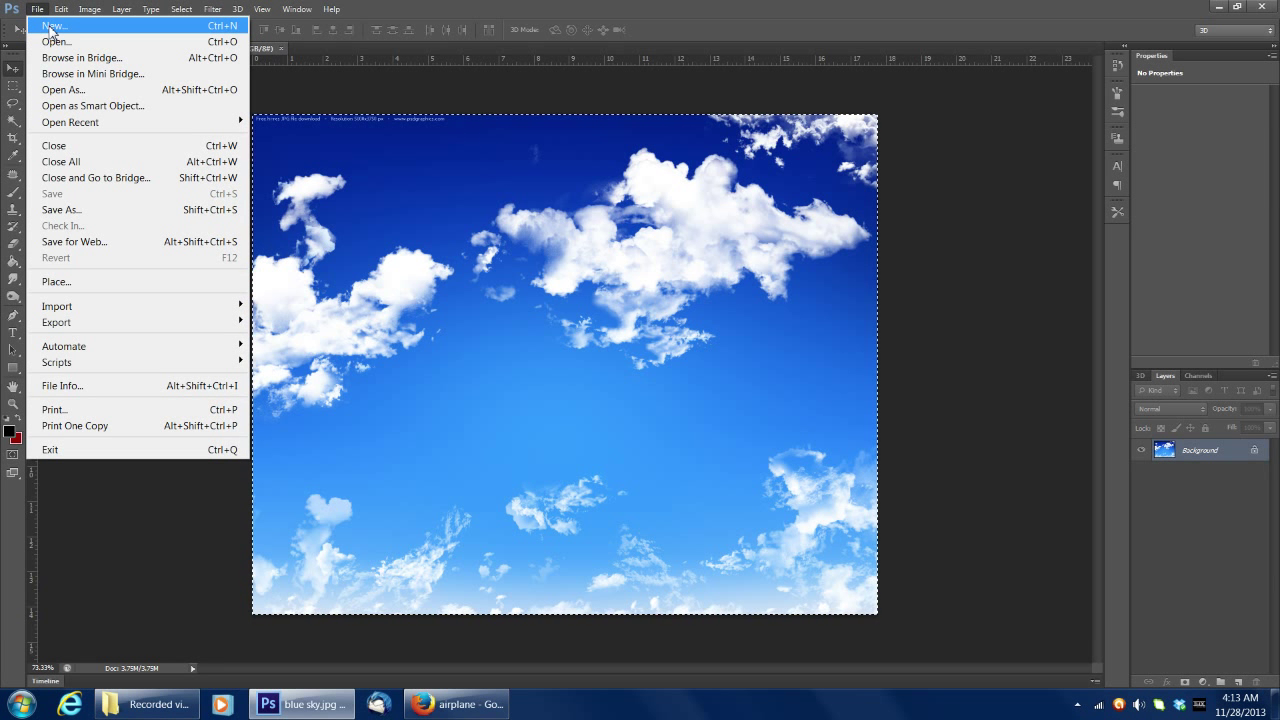
pyautogui.click(50, 26)
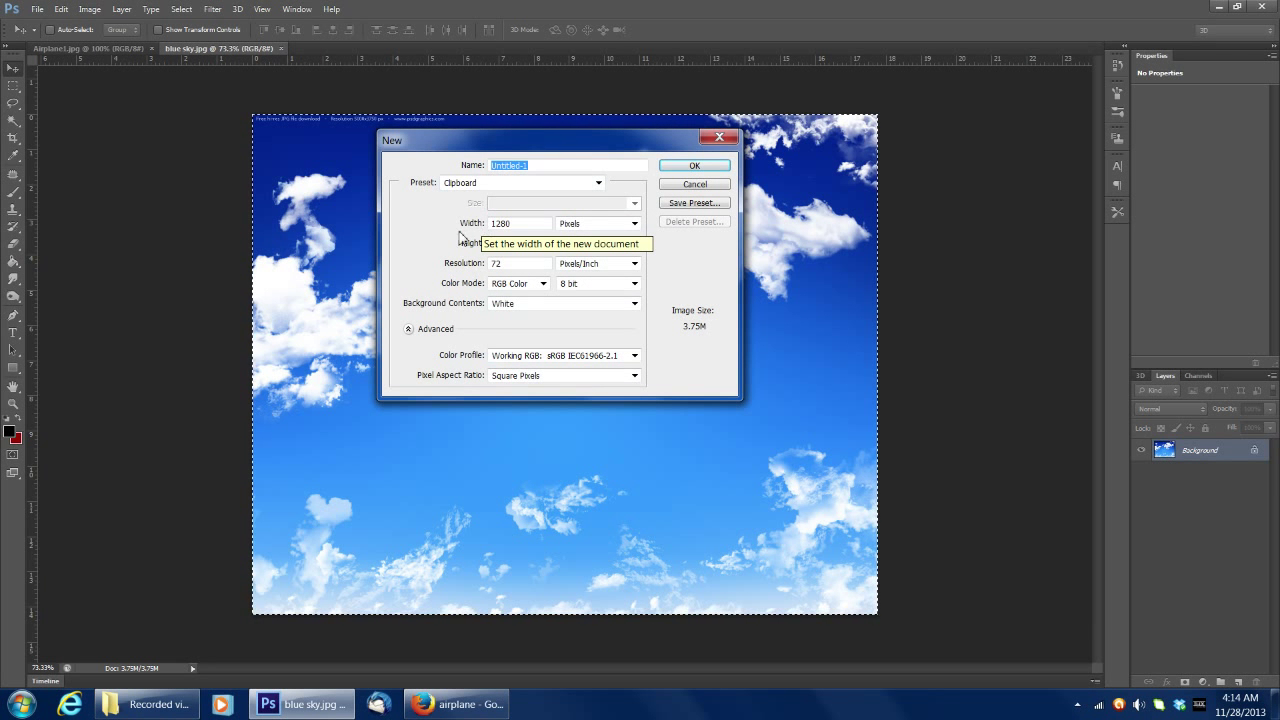
pyautogui.click(512, 264)
pyautogui.doubleClick(512, 264)
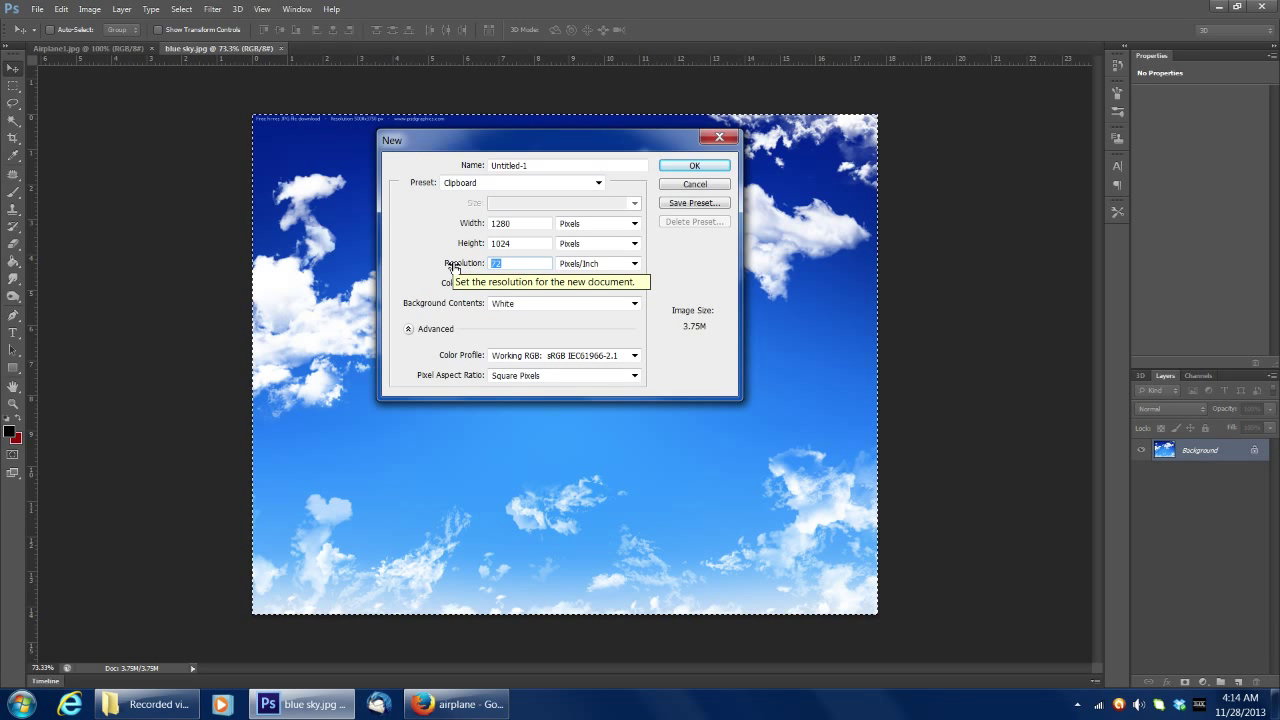
pyautogui.click(588, 265)
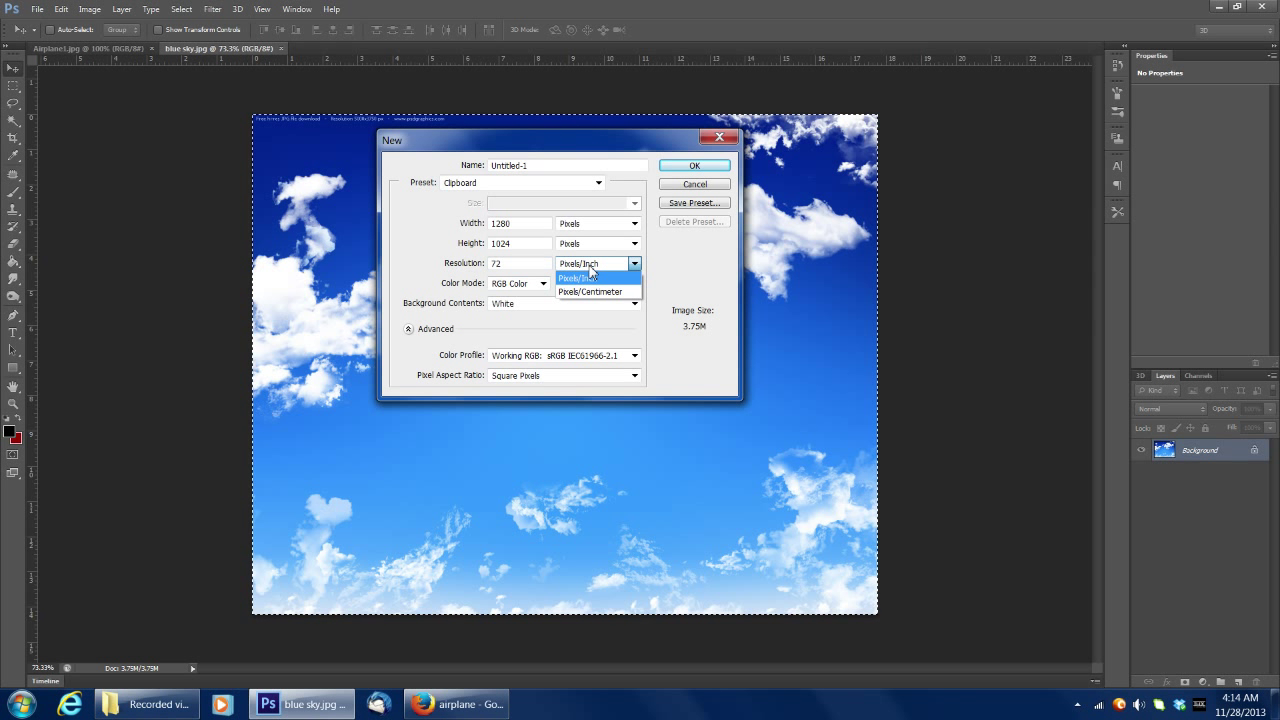
pyautogui.click(587, 273)
pyautogui.doubleClick(512, 263)
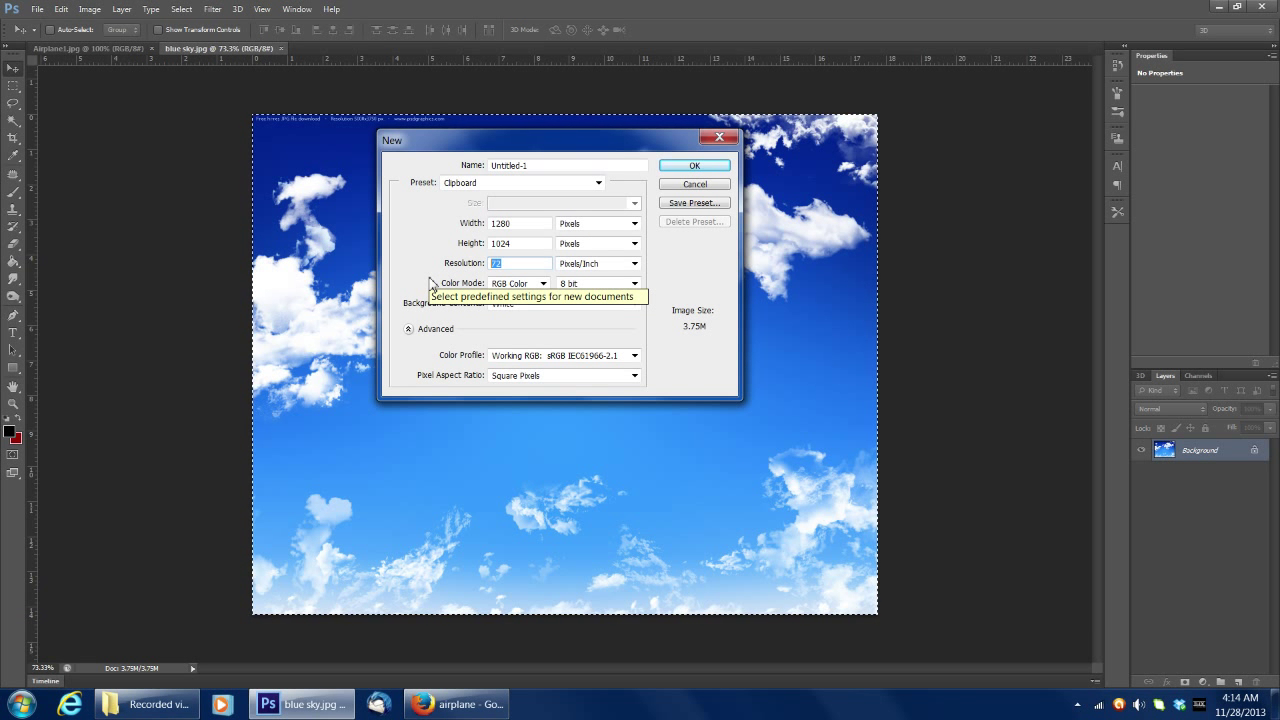
pyautogui.write('300')
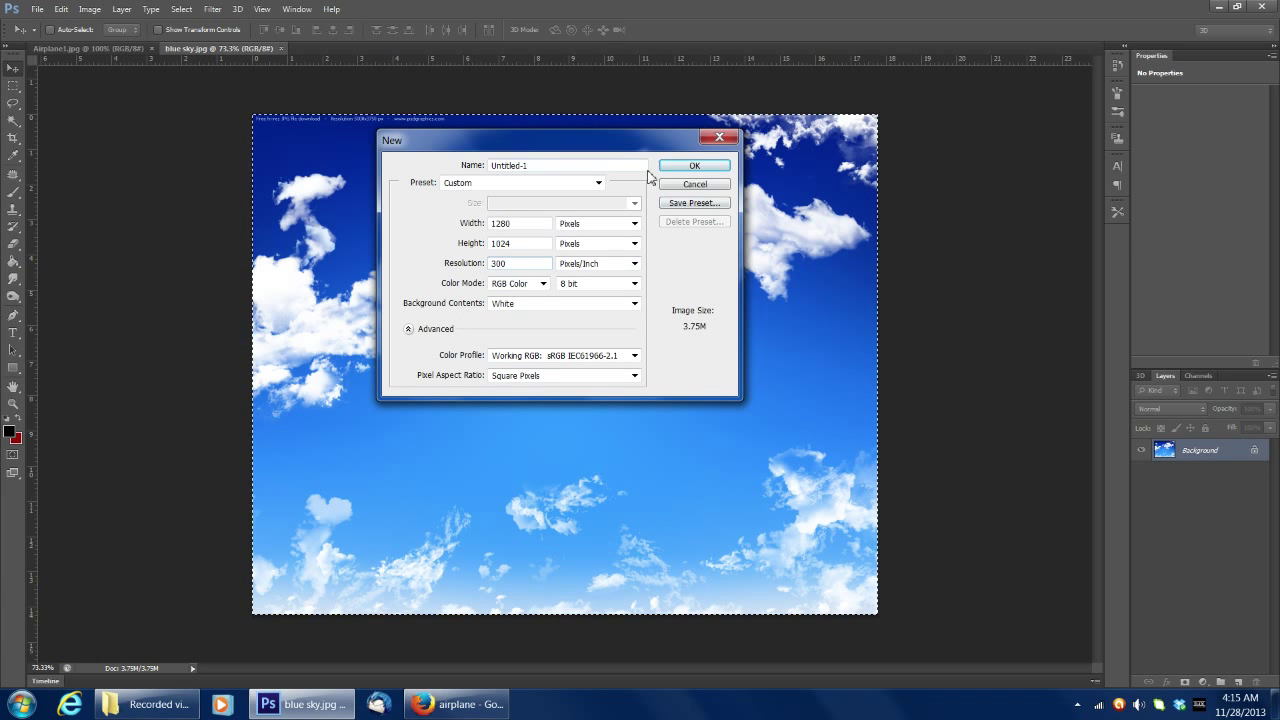
pyautogui.click(700, 166)
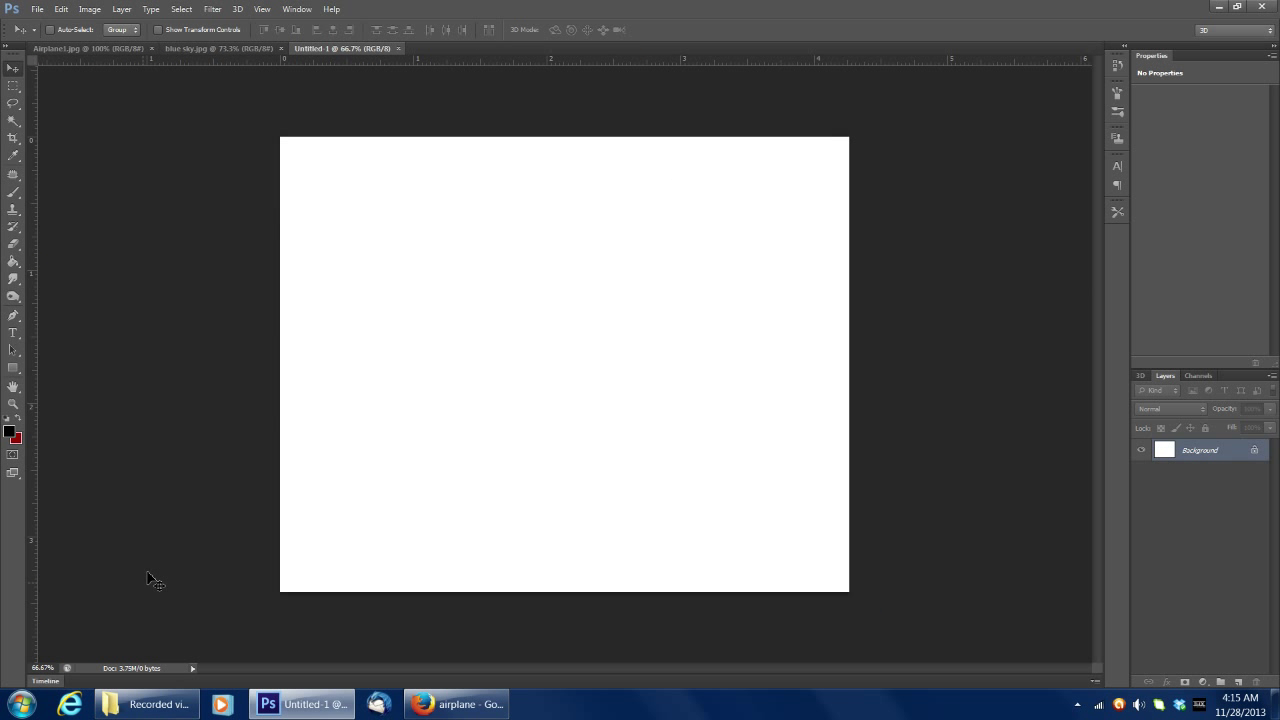
# - Paste the copied sky image into the new blank document
pyautogui.click(12, 403)
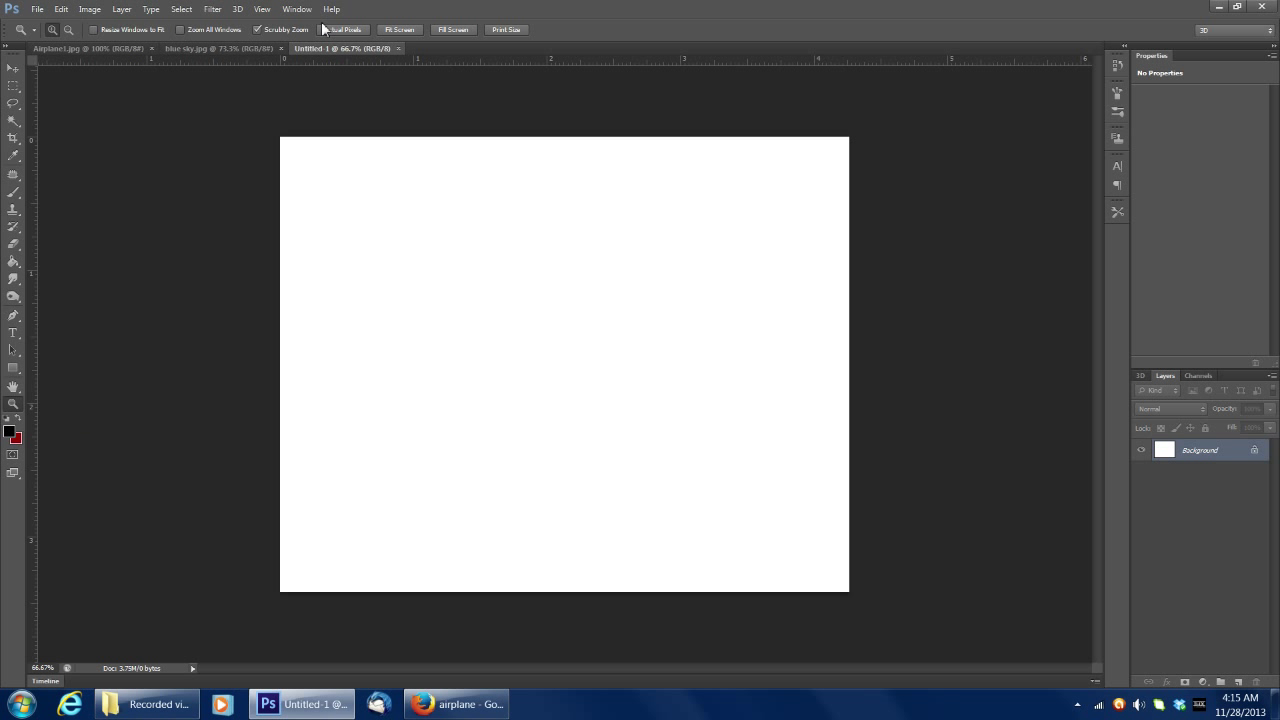
pyautogui.click(401, 30)
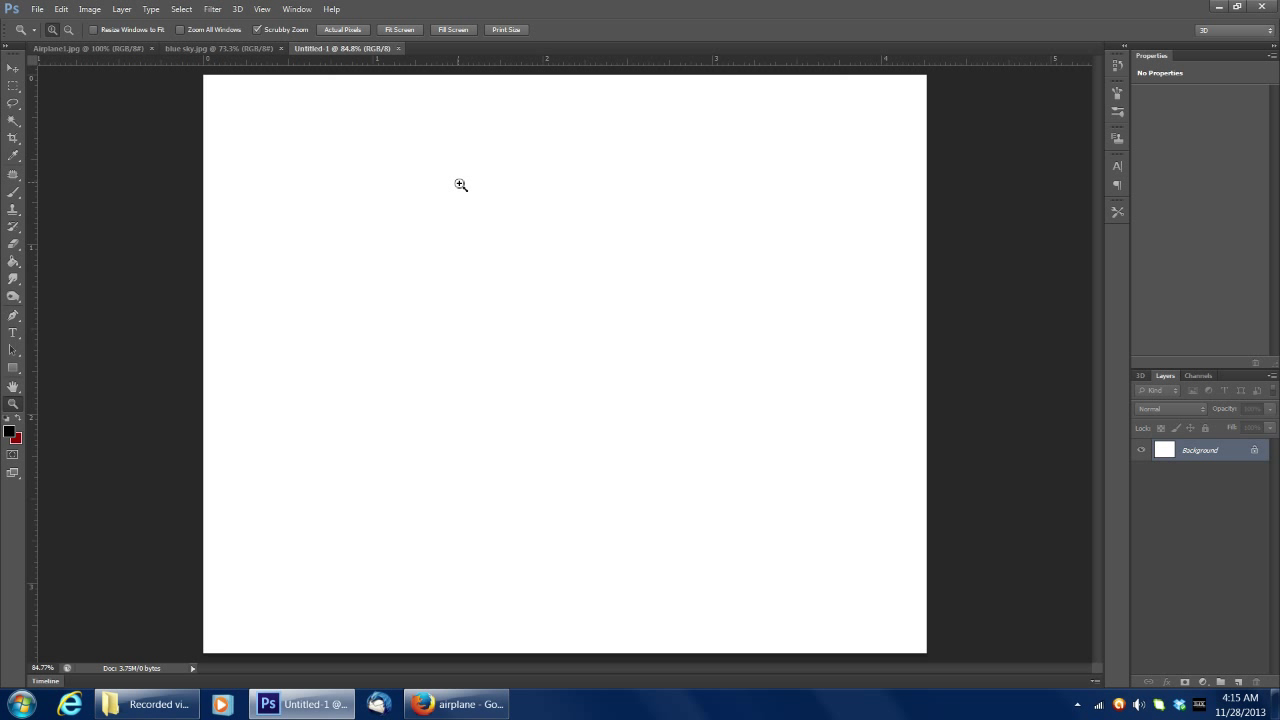
pyautogui.click(188, 50)
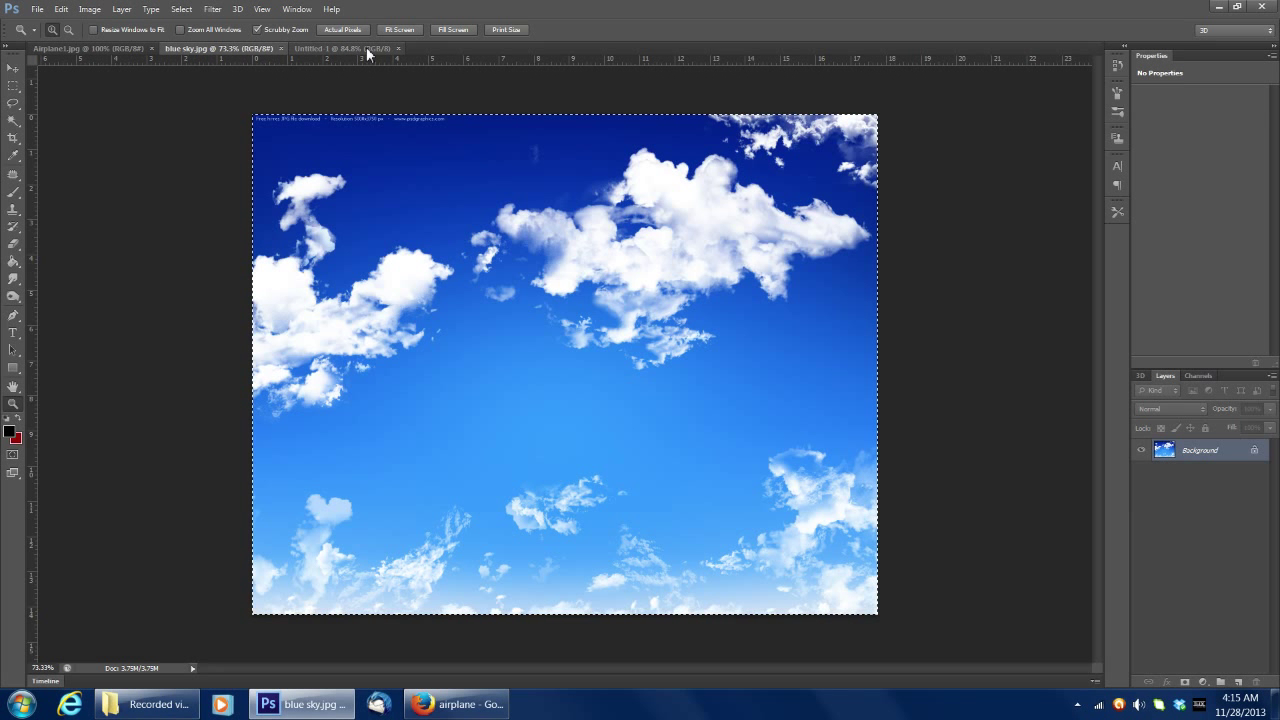
pyautogui.click(360, 48)
pyautogui.click(61, 9)
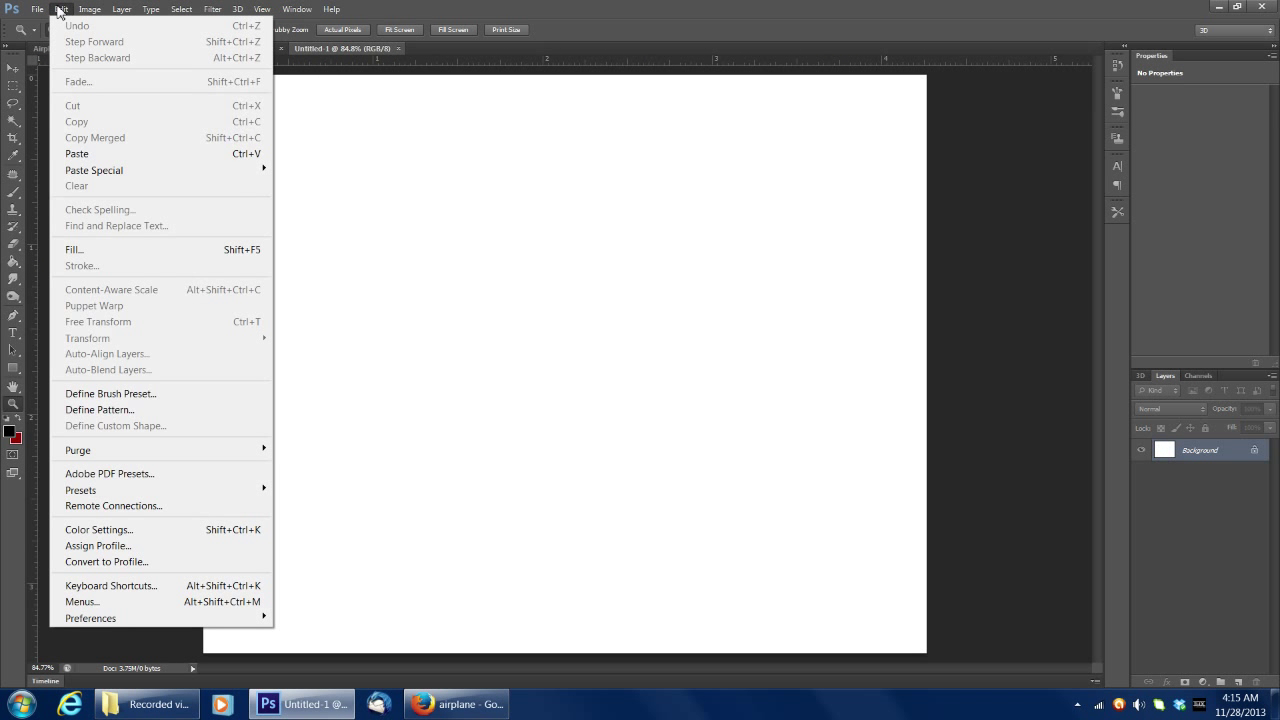
pyautogui.click(116, 155)
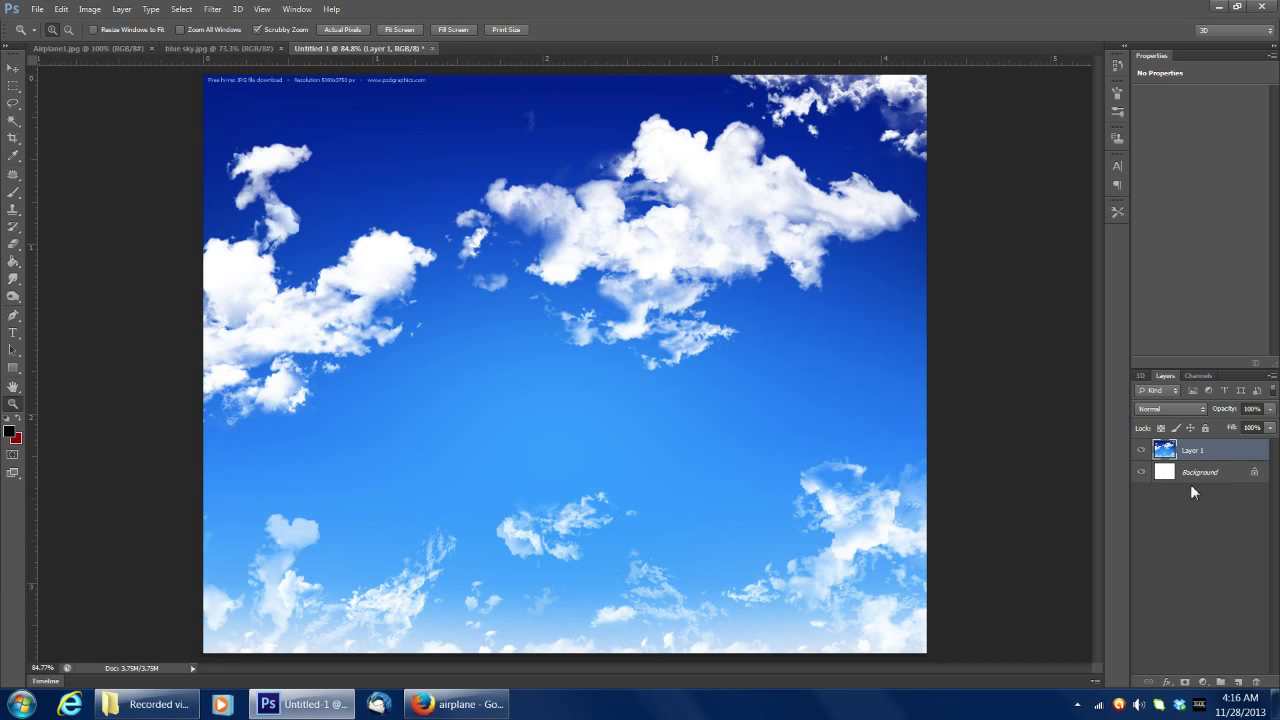
# - Briefly hide and reshow the pasted sky layer, and convert the locked Background into a regular layer
pyautogui.click(1141, 451)
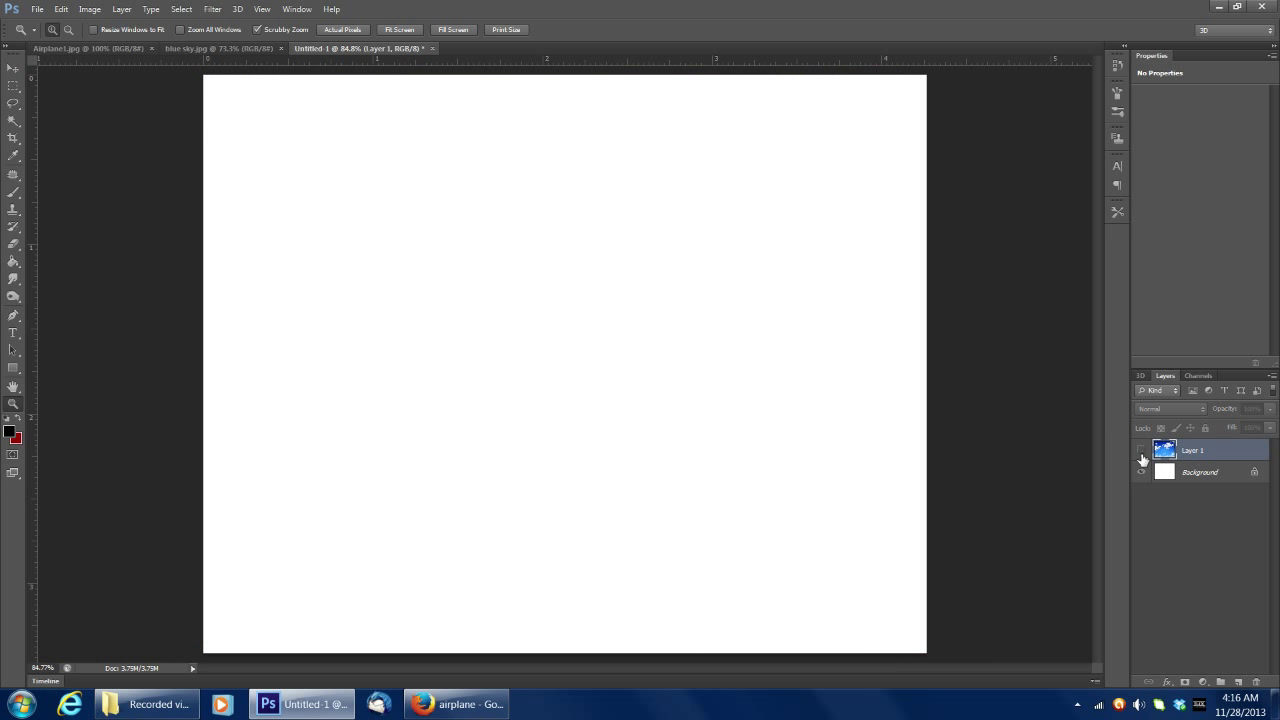
pyautogui.click(1141, 451)
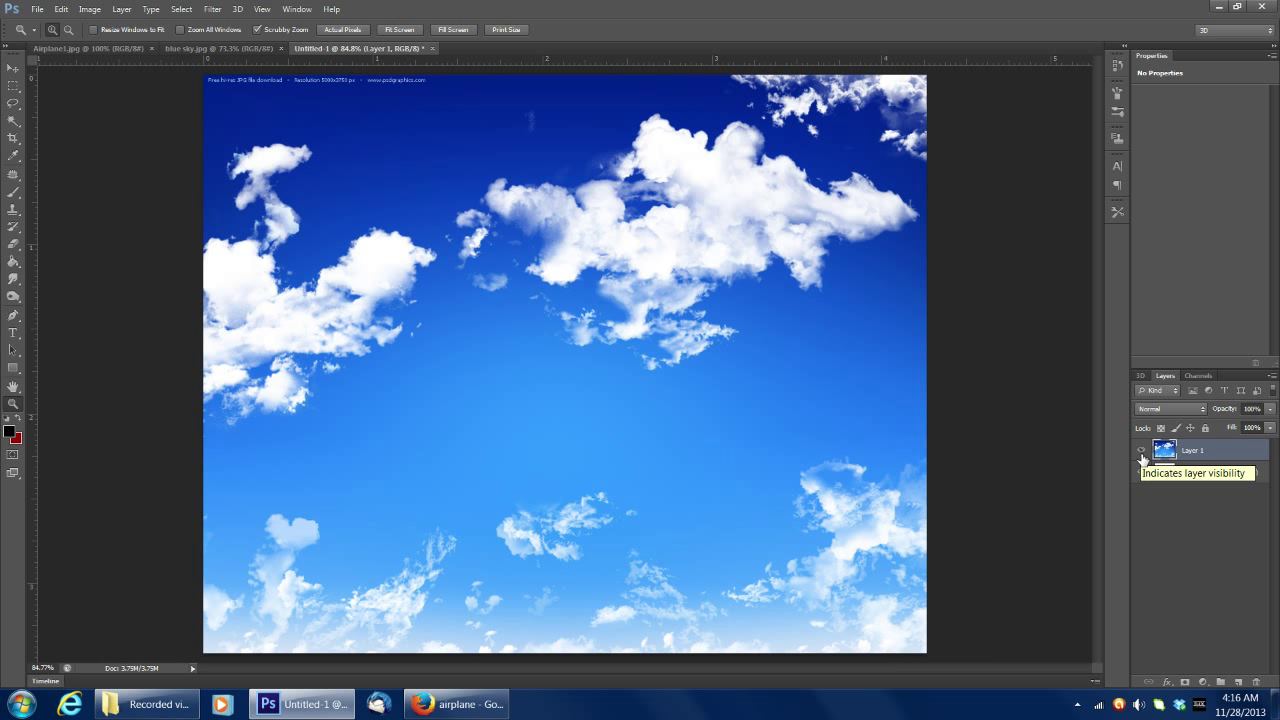
pyautogui.doubleClick(1193, 486)
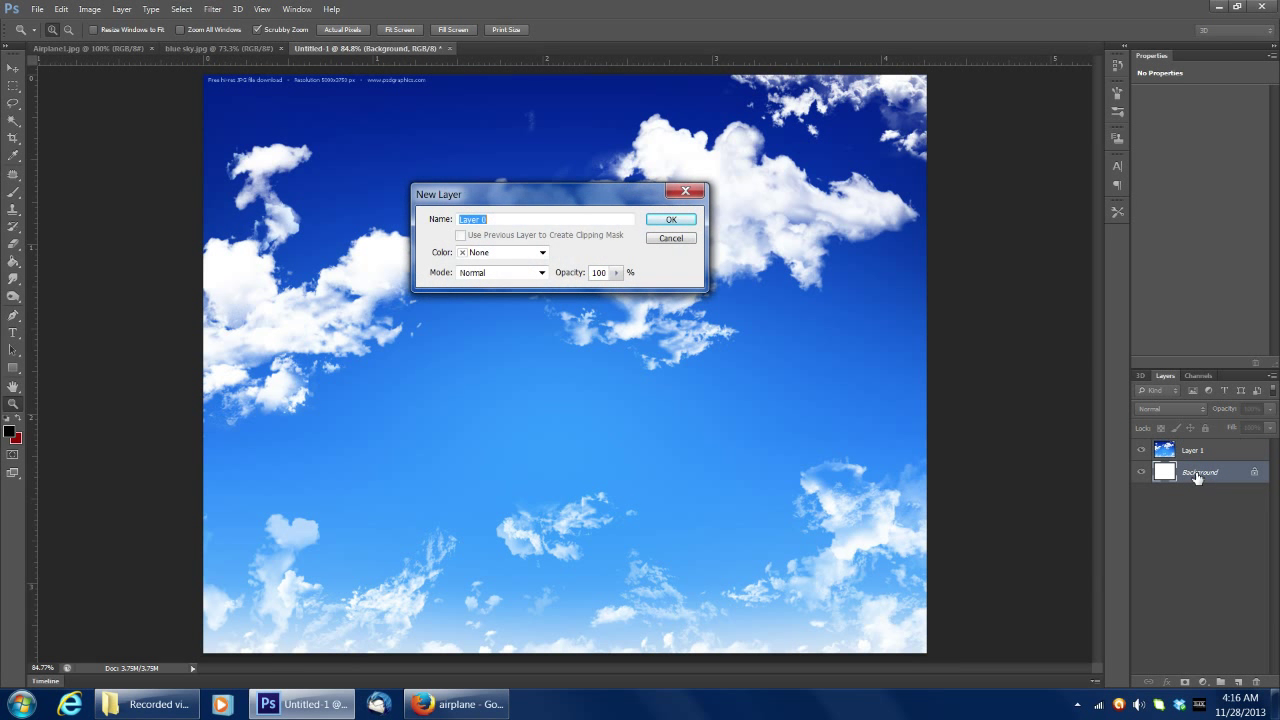
pyautogui.click(671, 219)
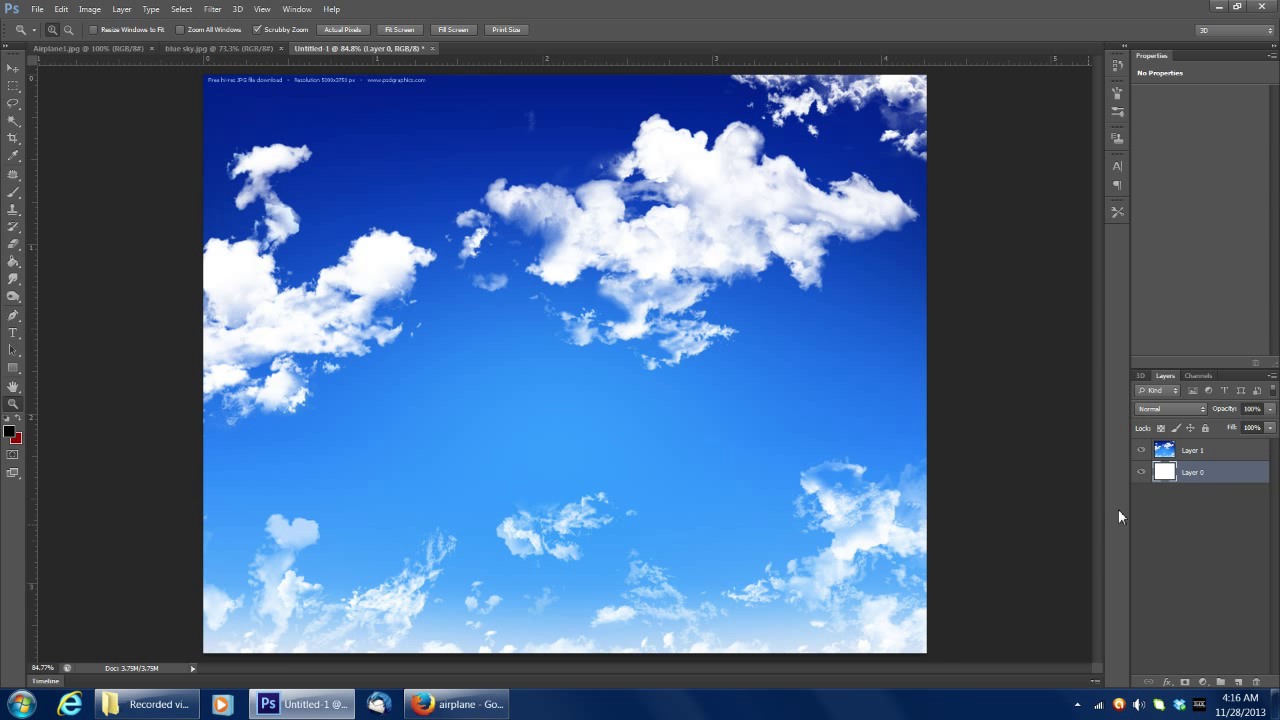
# - Delete the white layer beneath the sky layer
pyautogui.doubleClick(1199, 476)
pyautogui.click(1184, 508)
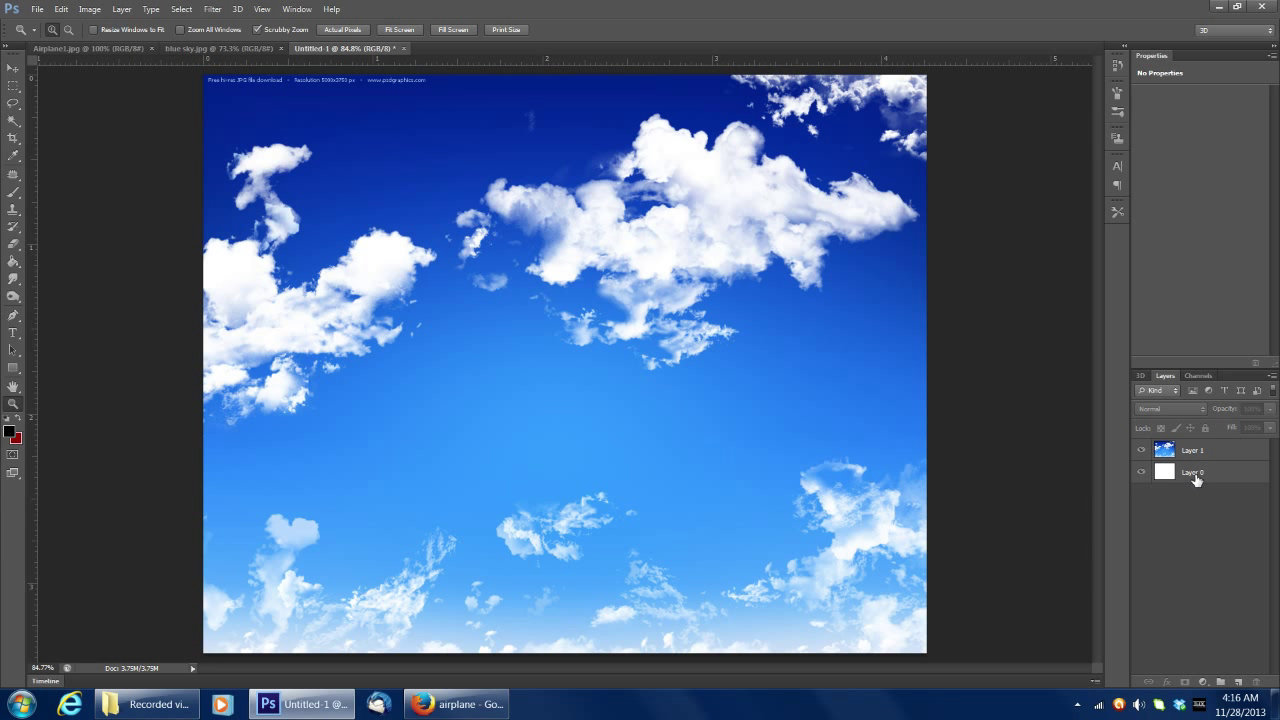
pyautogui.click(1196, 478)
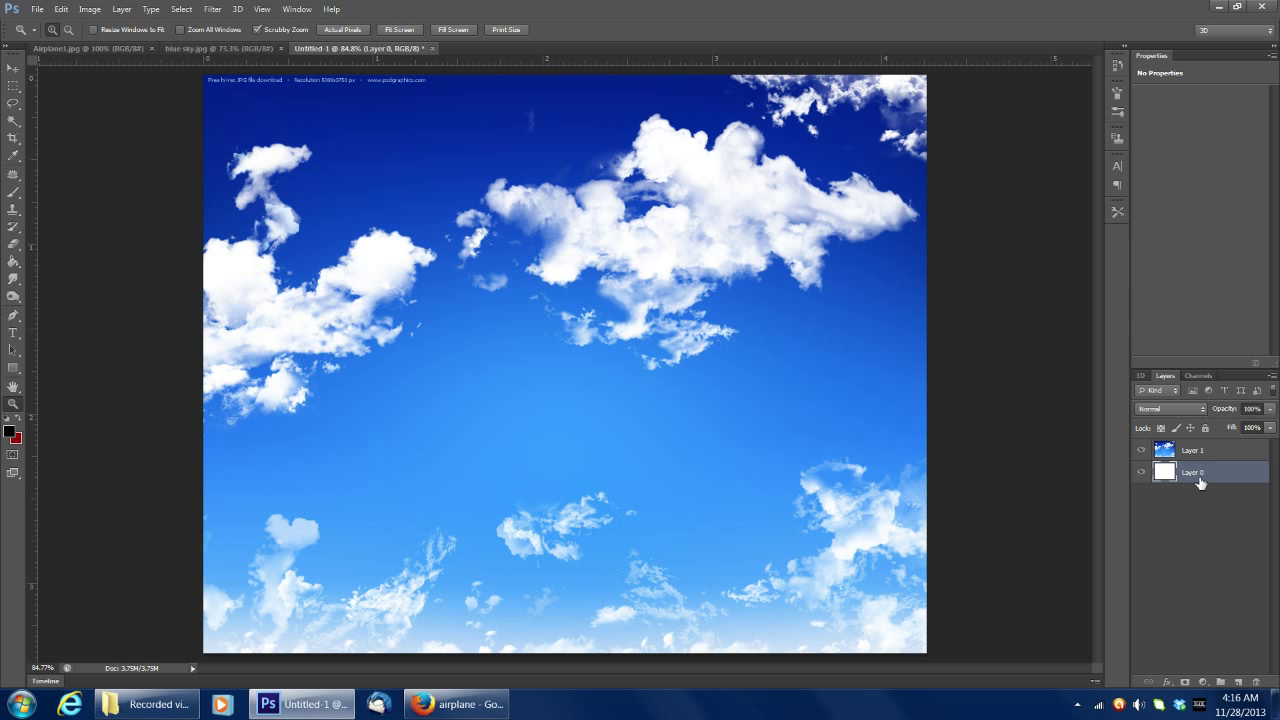
pyautogui.click(1256, 681)
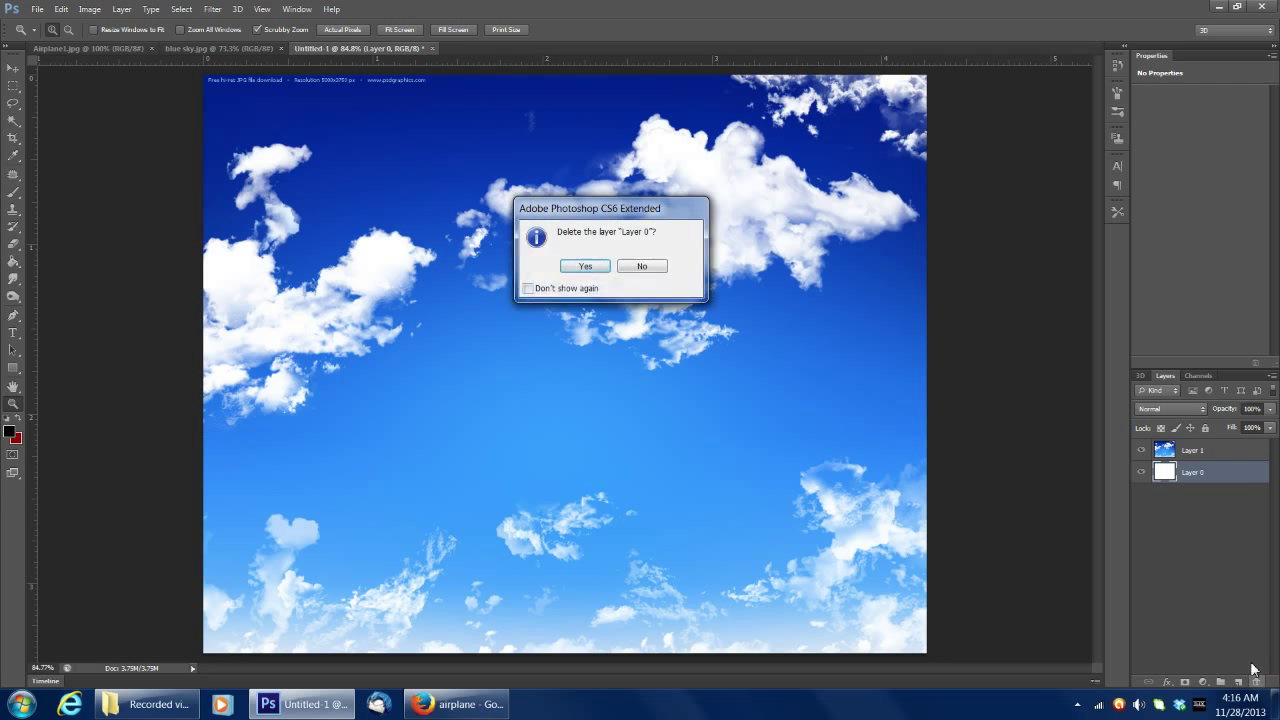
pyautogui.click(585, 266)
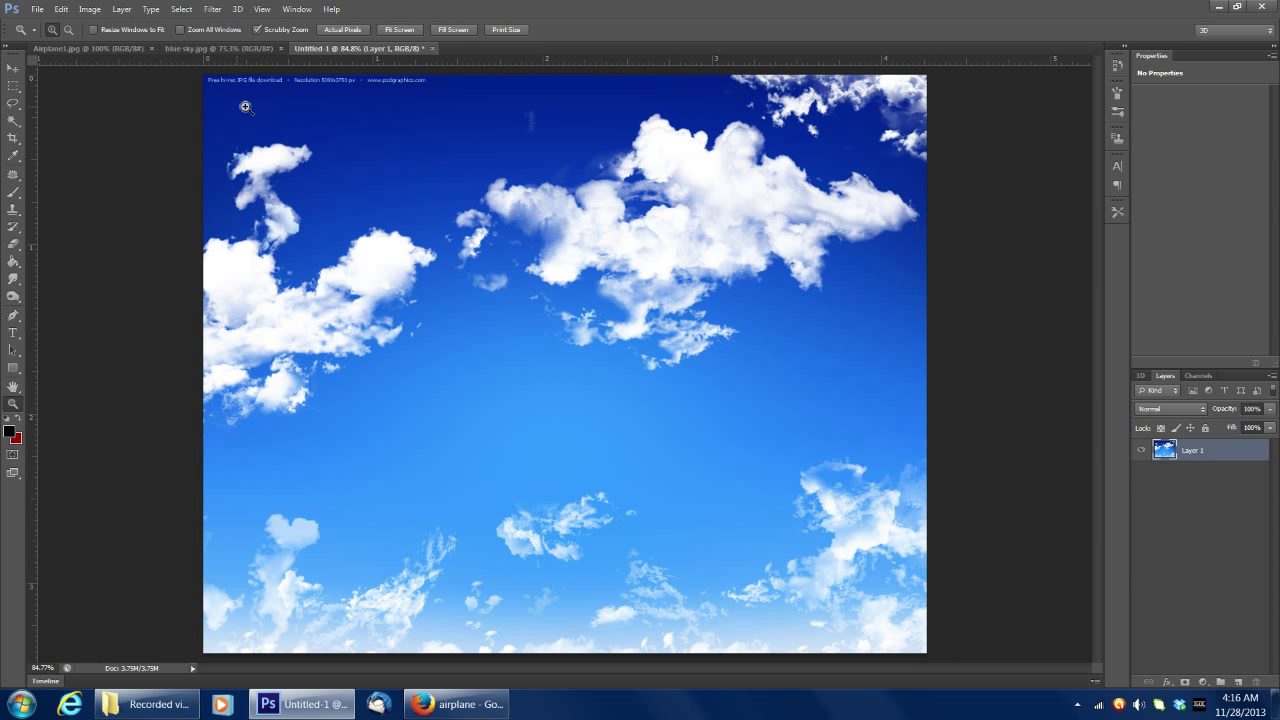
# - Sample the dark blue sky colour and try to paint over the watermark text along the image's upper edge with the Brush
pyautogui.moveTo(259, 83); pyautogui.dragTo(258, 83)
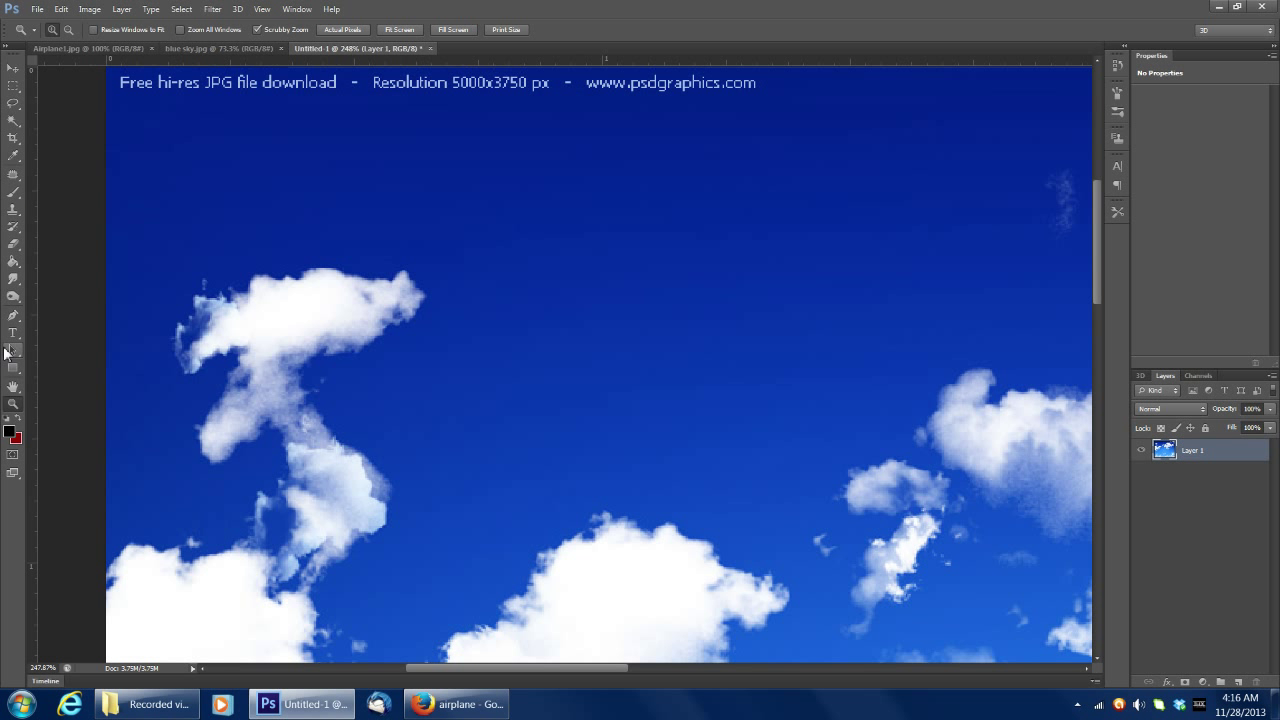
pyautogui.click(20, 421)
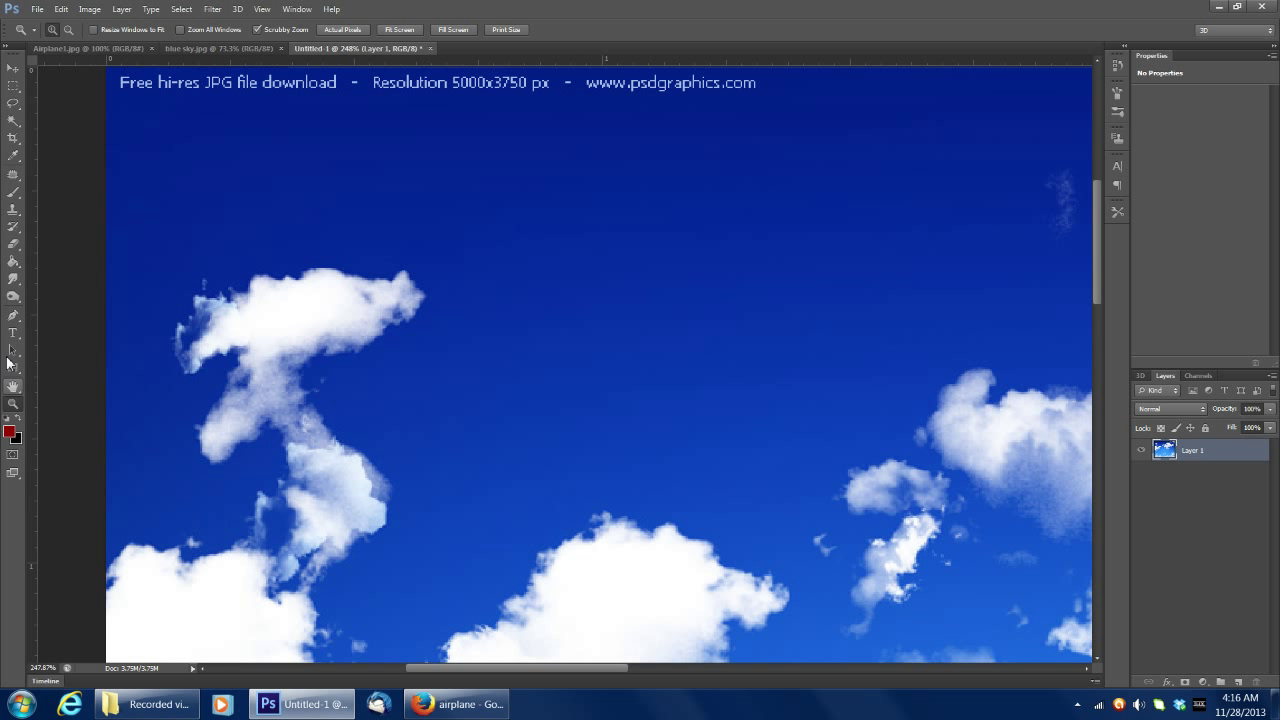
pyautogui.click(14, 155)
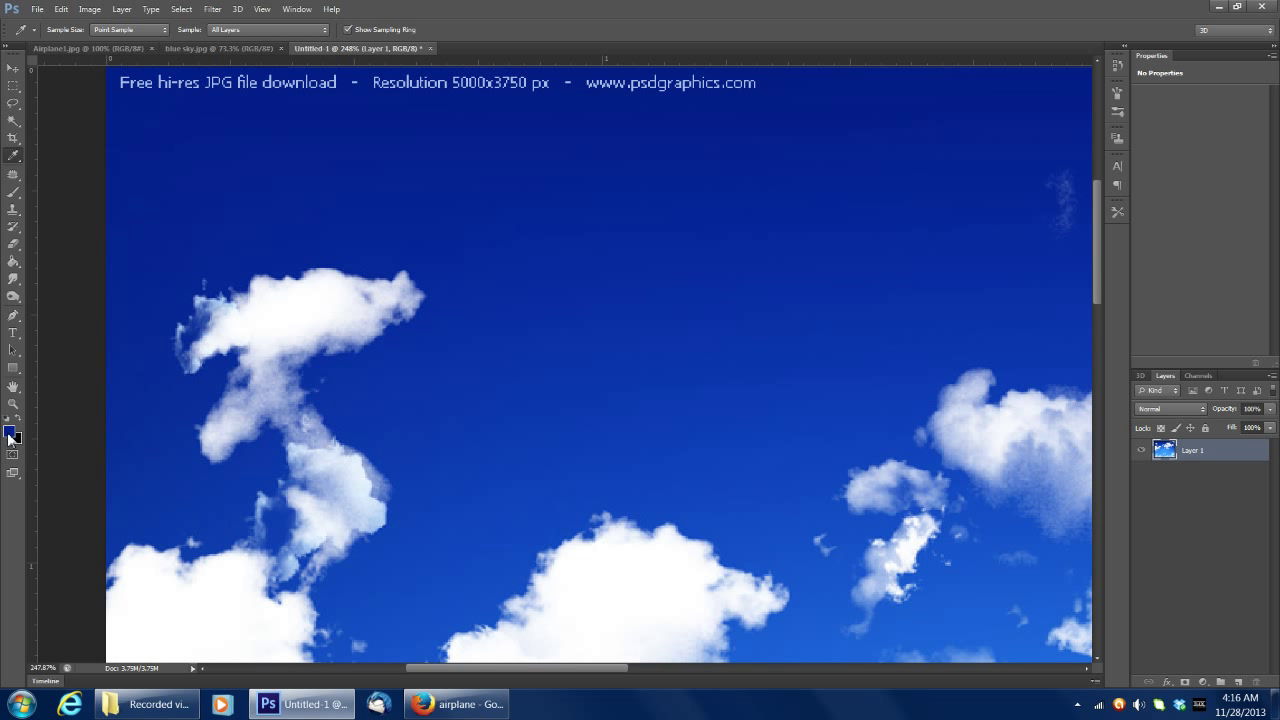
pyautogui.click(14, 193)
pyautogui.moveTo(243, 82); pyautogui.dragTo(95, 50)
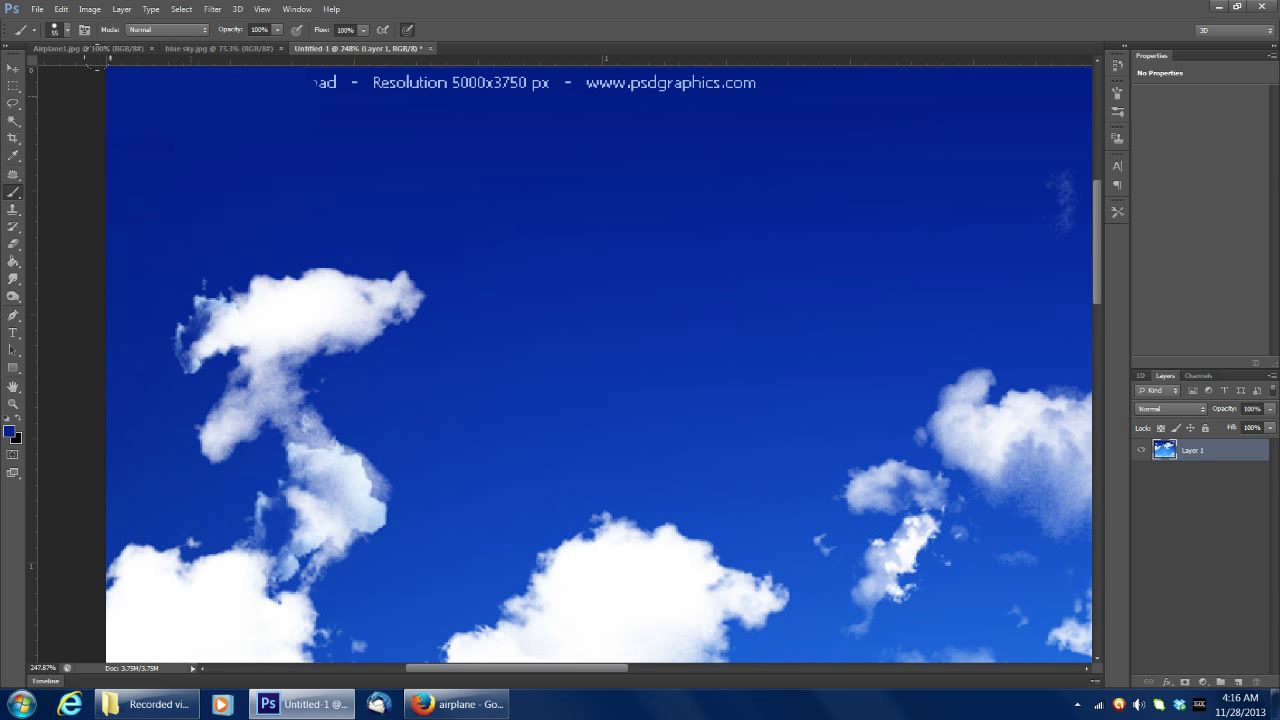
pyautogui.moveTo(352, 60); pyautogui.dragTo(655, 57)
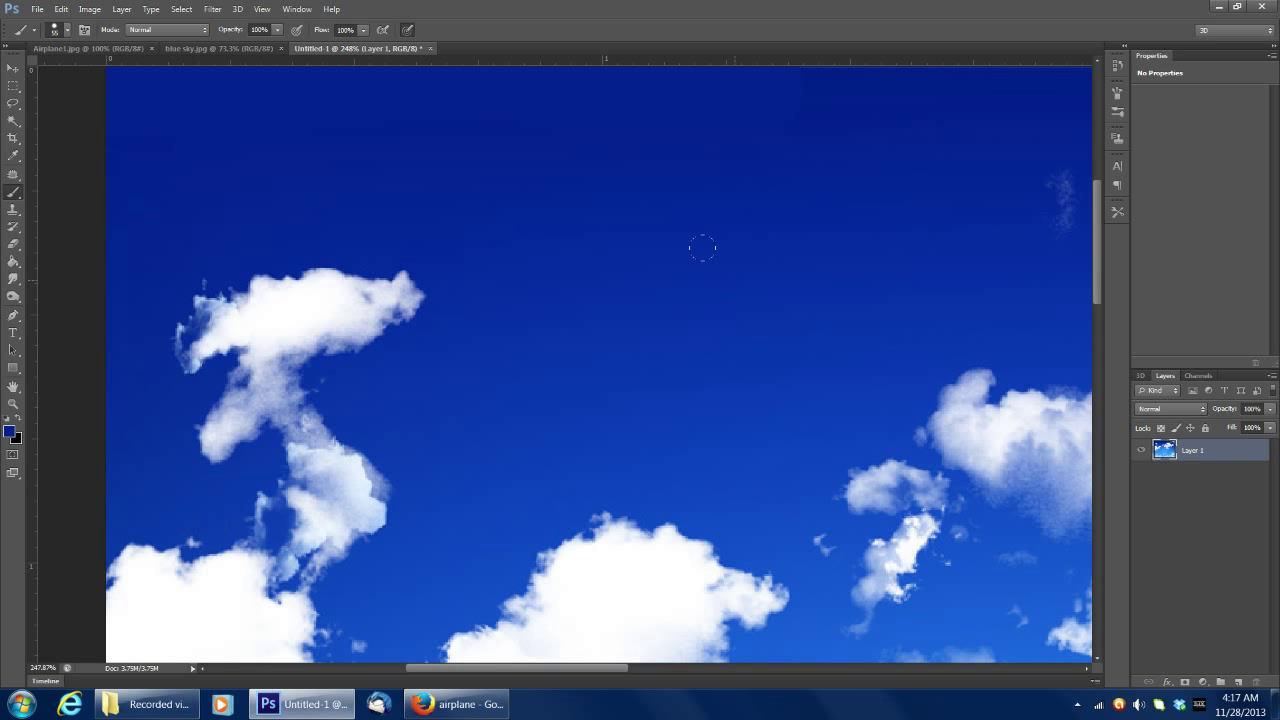
# - Undo the brush strokes painted over the watermark text
pyautogui.hotkey('ctrl', 'alt', 'z')
pyautogui.hotkey('ctrl', 'alt', 'z')
pyautogui.hotkey('ctrl', 'alt', 'z')
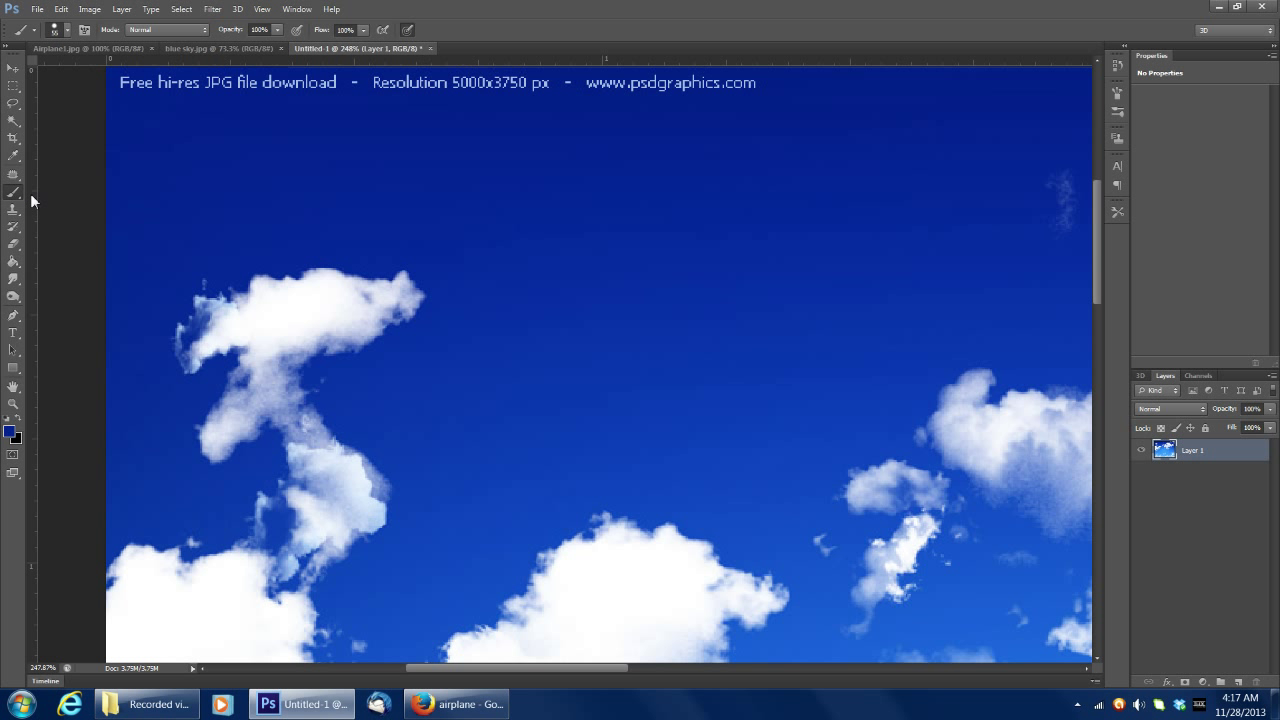
# - Lasso the watermark text along the sky's upper edge, fill the selection with Content-Aware at 100% opacity, and deselect
pyautogui.click(13, 102)
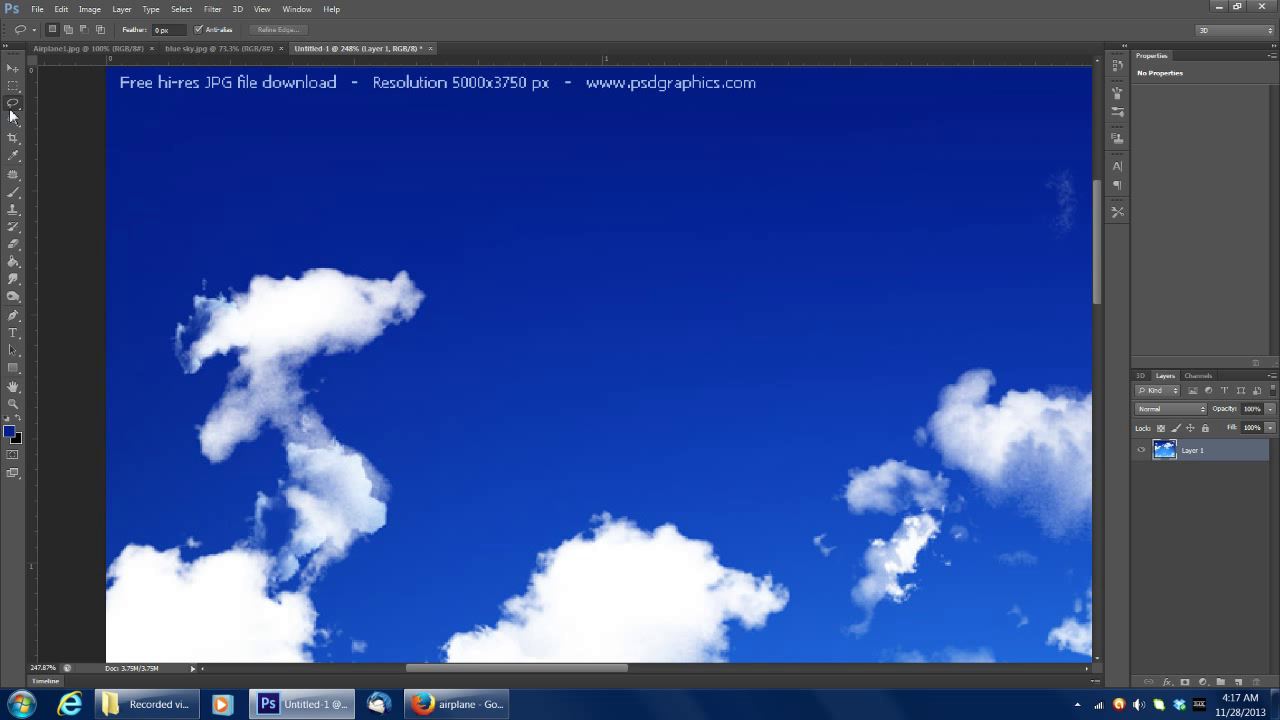
pyautogui.moveTo(115, 77)
pyautogui.mouseDown()
pyautogui.moveTo(116, 90)
pyautogui.moveTo(228, 109)
pyautogui.moveTo(362, 114)
pyautogui.moveTo(718, 113)
pyautogui.moveTo(772, 89)
pyautogui.moveTo(666, 68)
pyautogui.moveTo(143, 59)
pyautogui.moveTo(116, 82)
pyautogui.mouseUp()
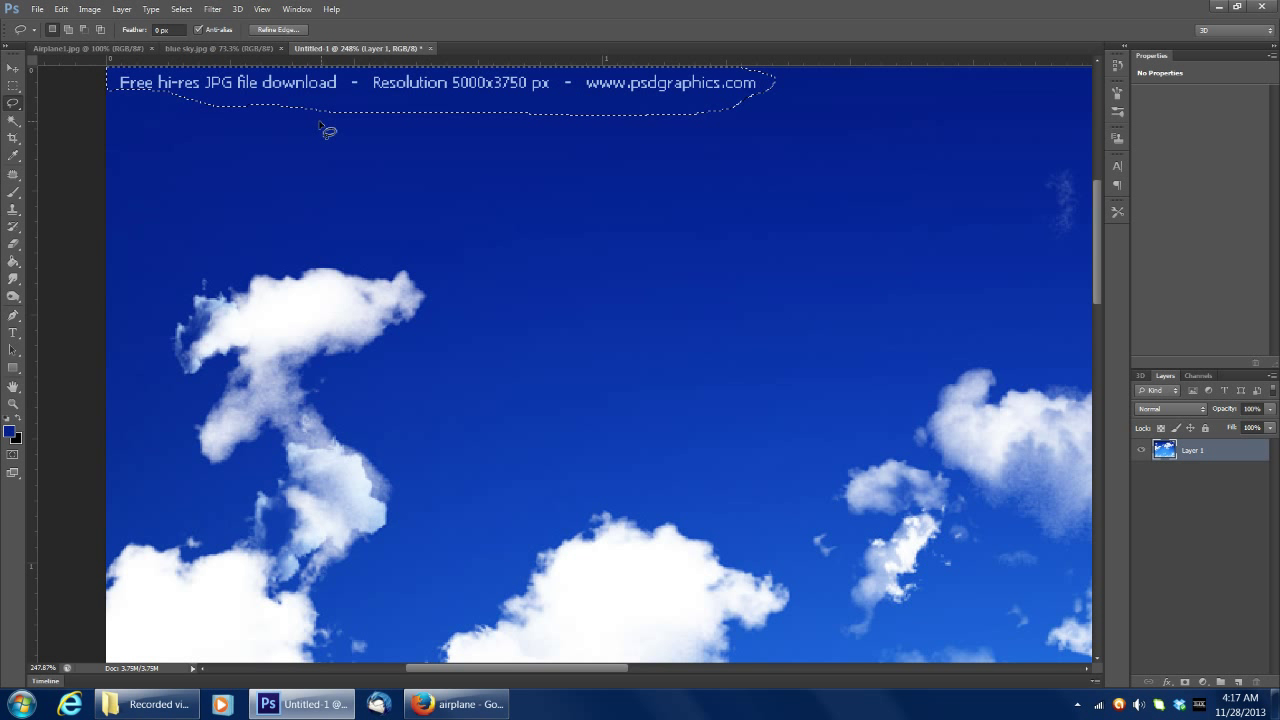
pyautogui.rightClick(556, 101)
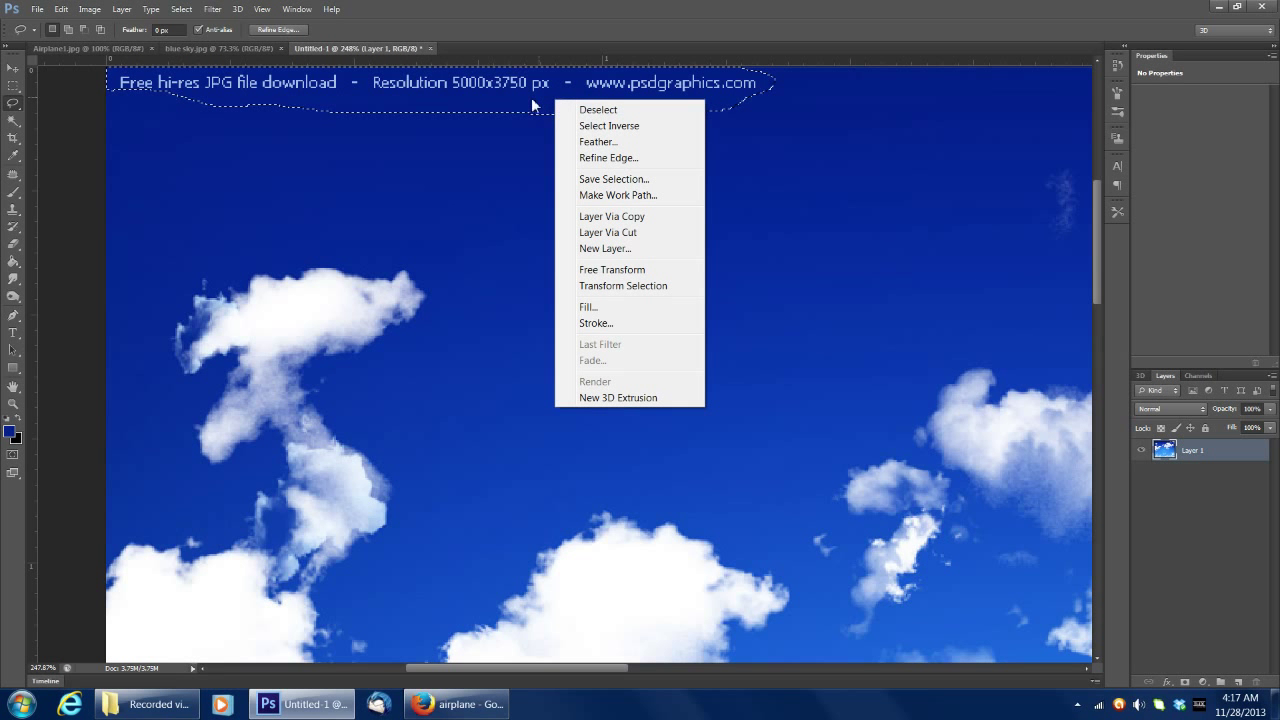
pyautogui.click(603, 309)
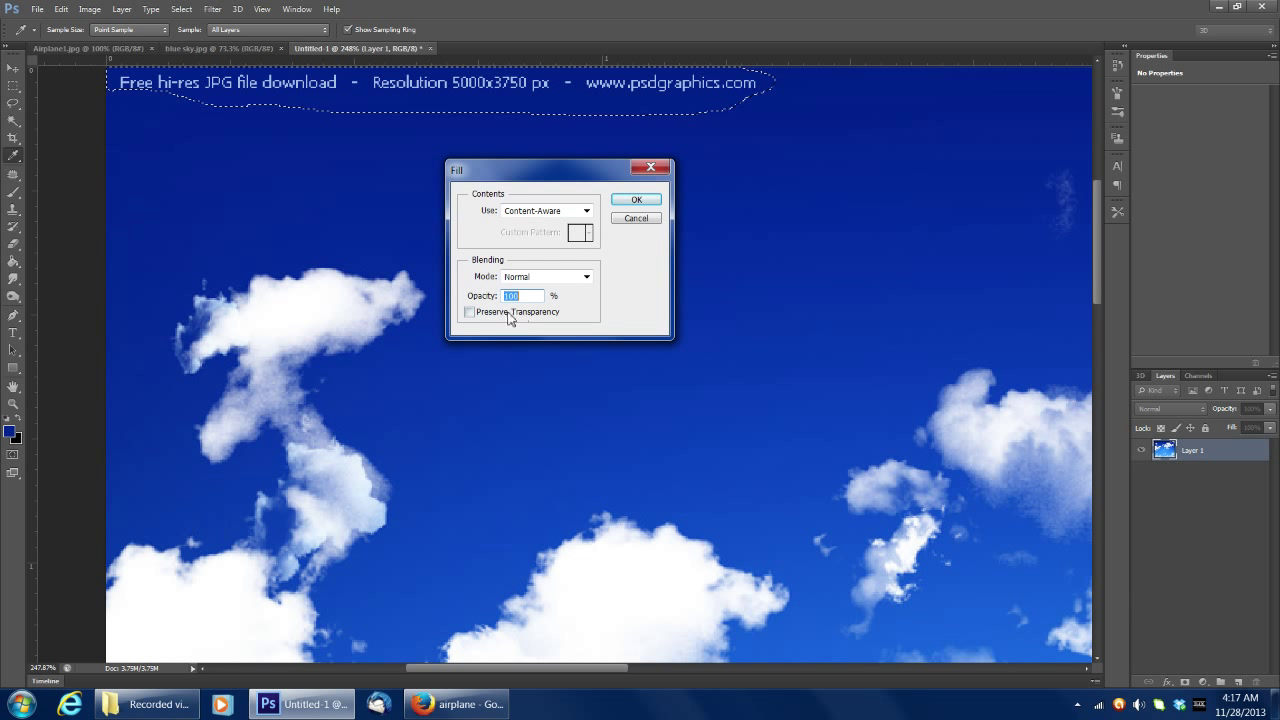
pyautogui.click(636, 200)
pyautogui.hotkey('ctrl', 'd')
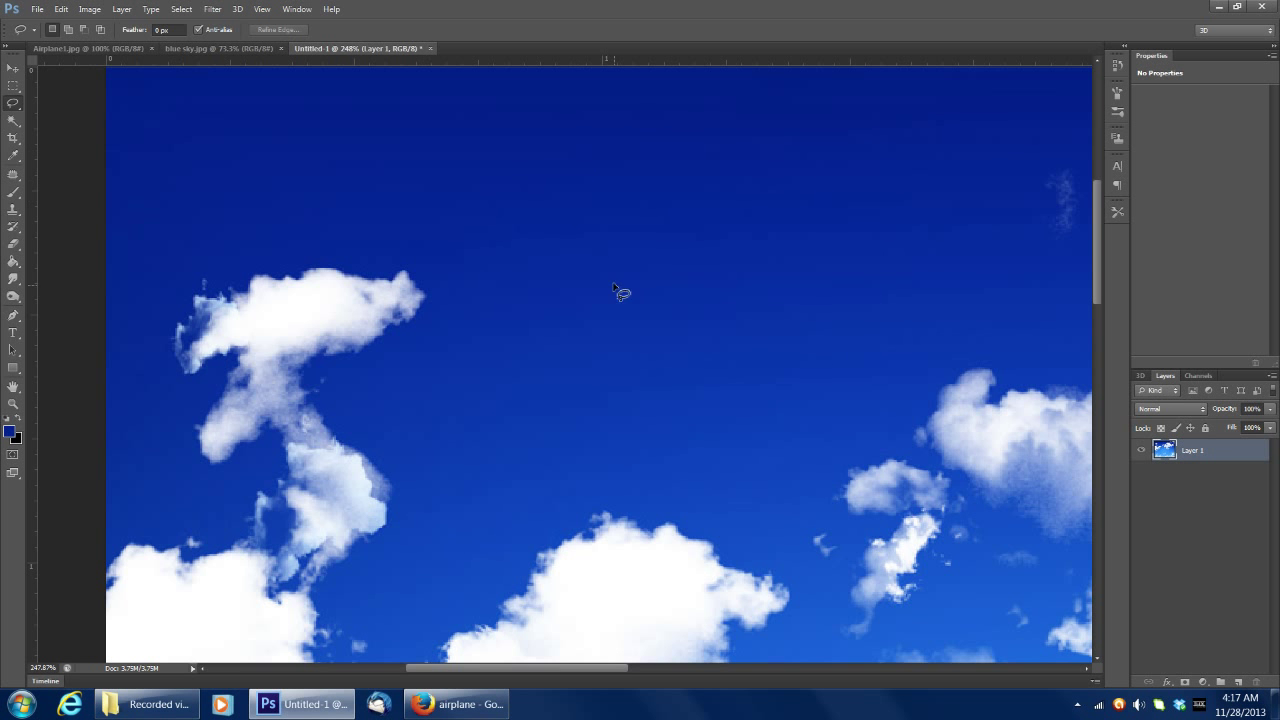
# - Activate the Move tool and switch to the Airplane1.jpg document
pyautogui.scroll(-5, 617, 275)
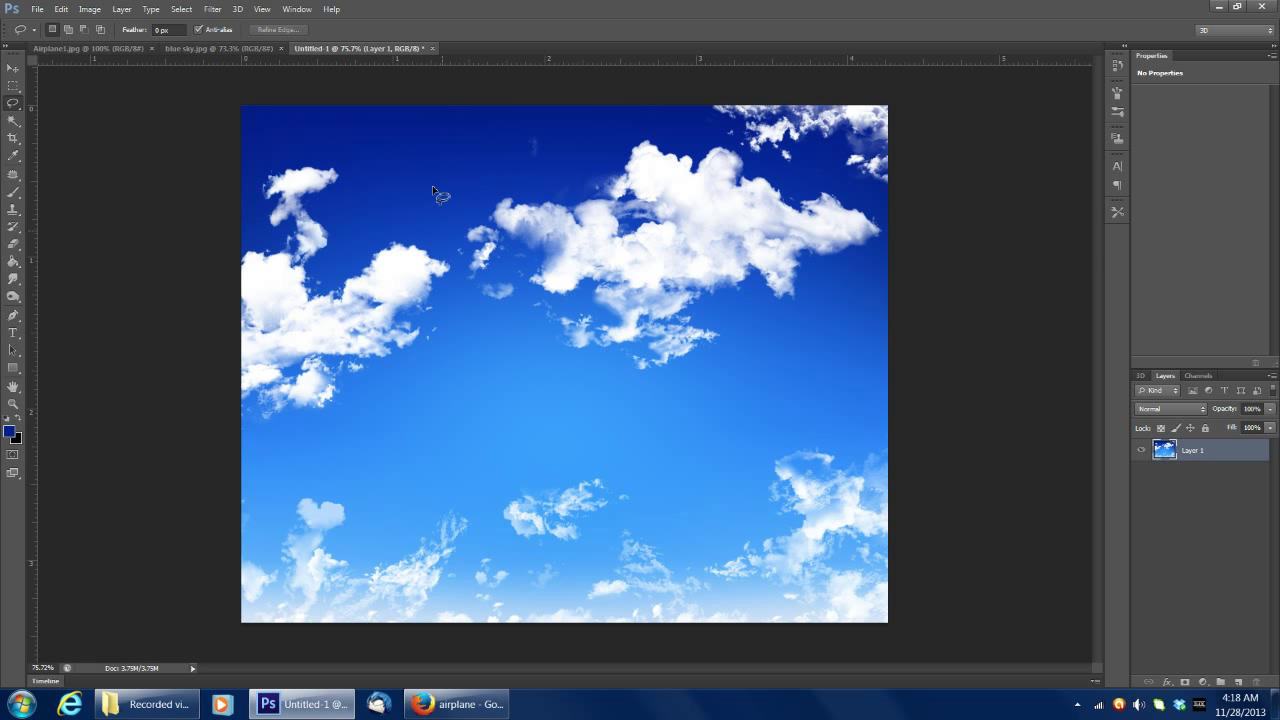
pyautogui.click(13, 334)
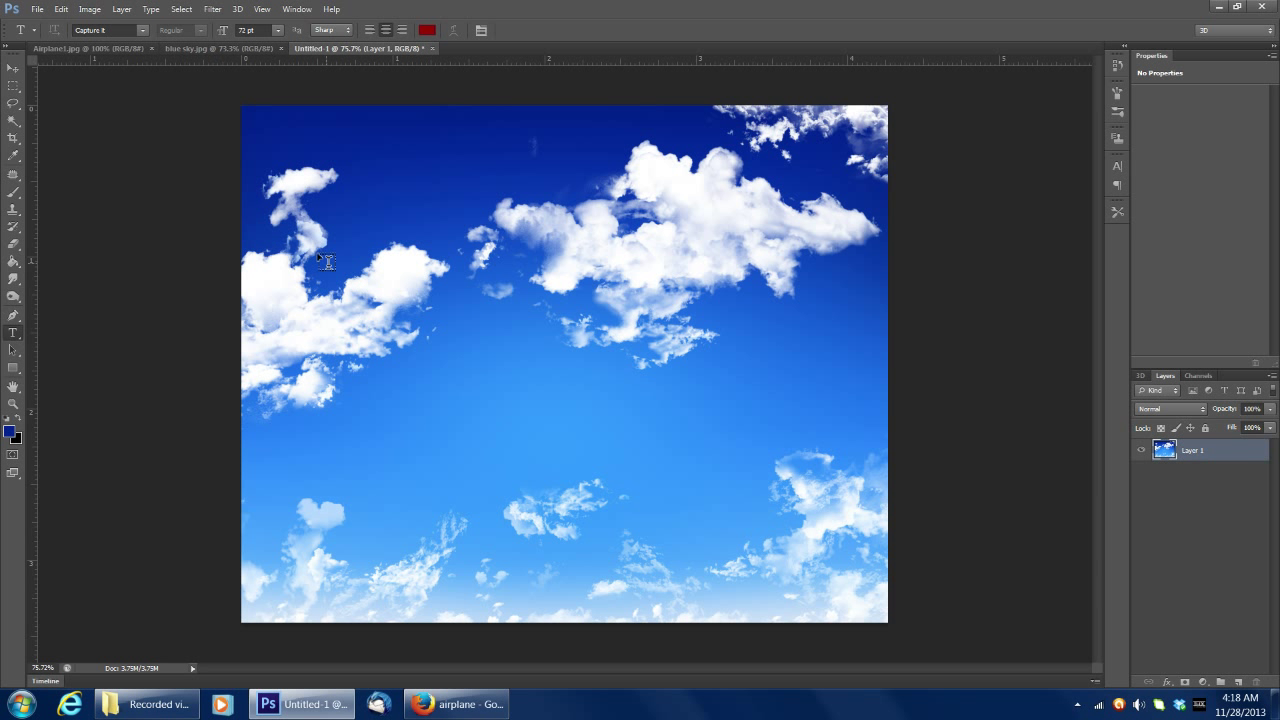
pyautogui.click(15, 68)
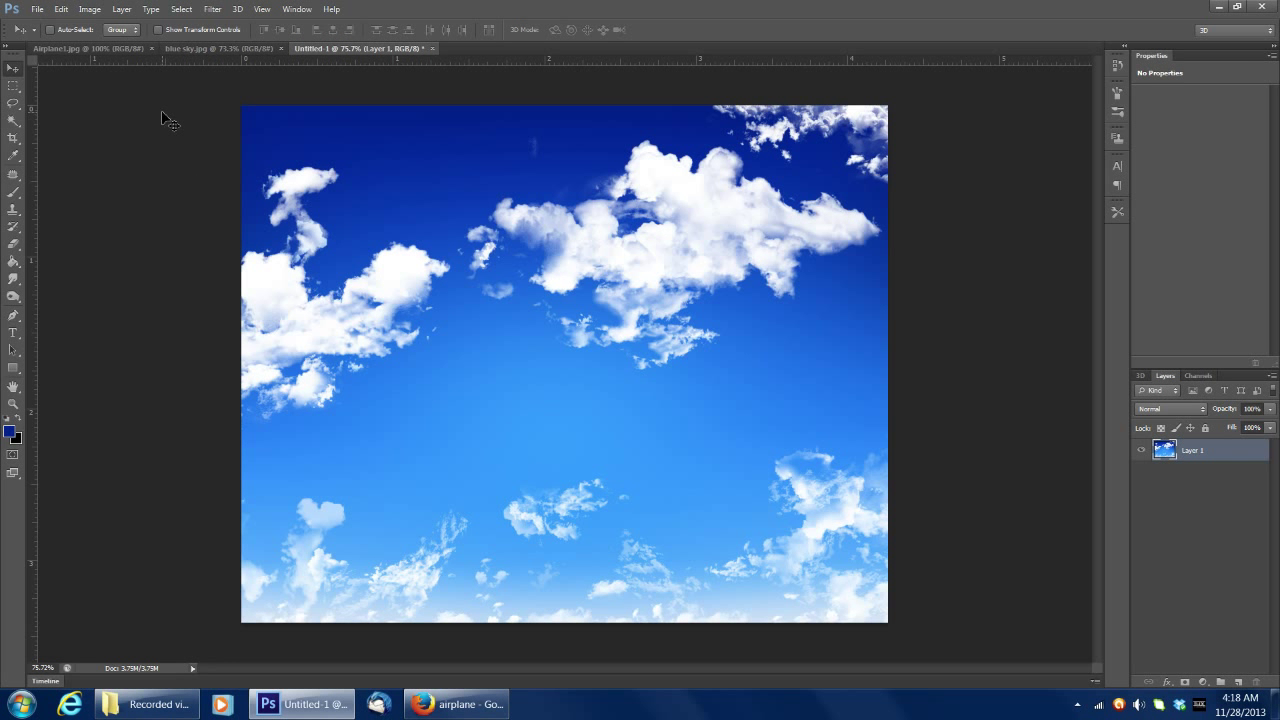
pyautogui.click(134, 48)
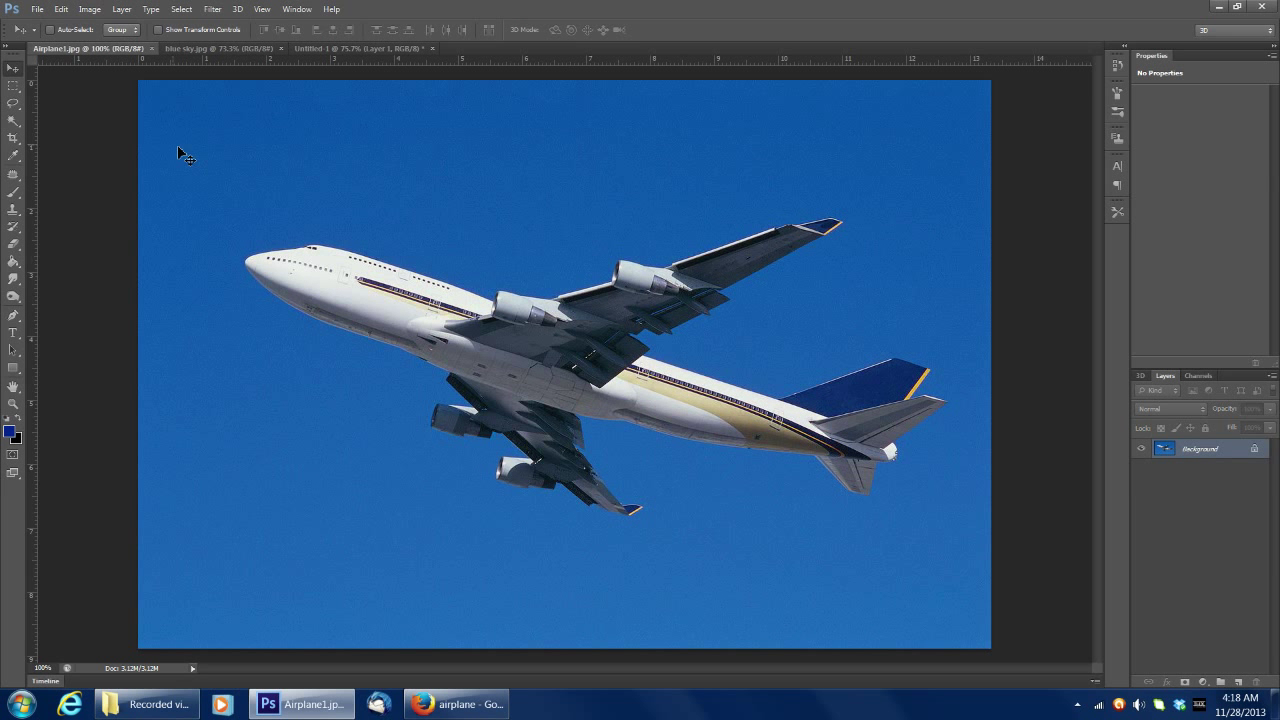
# - Try to select the blue background above the airplane with the Magic Wand at tolerance 1
pyautogui.click(12, 125)
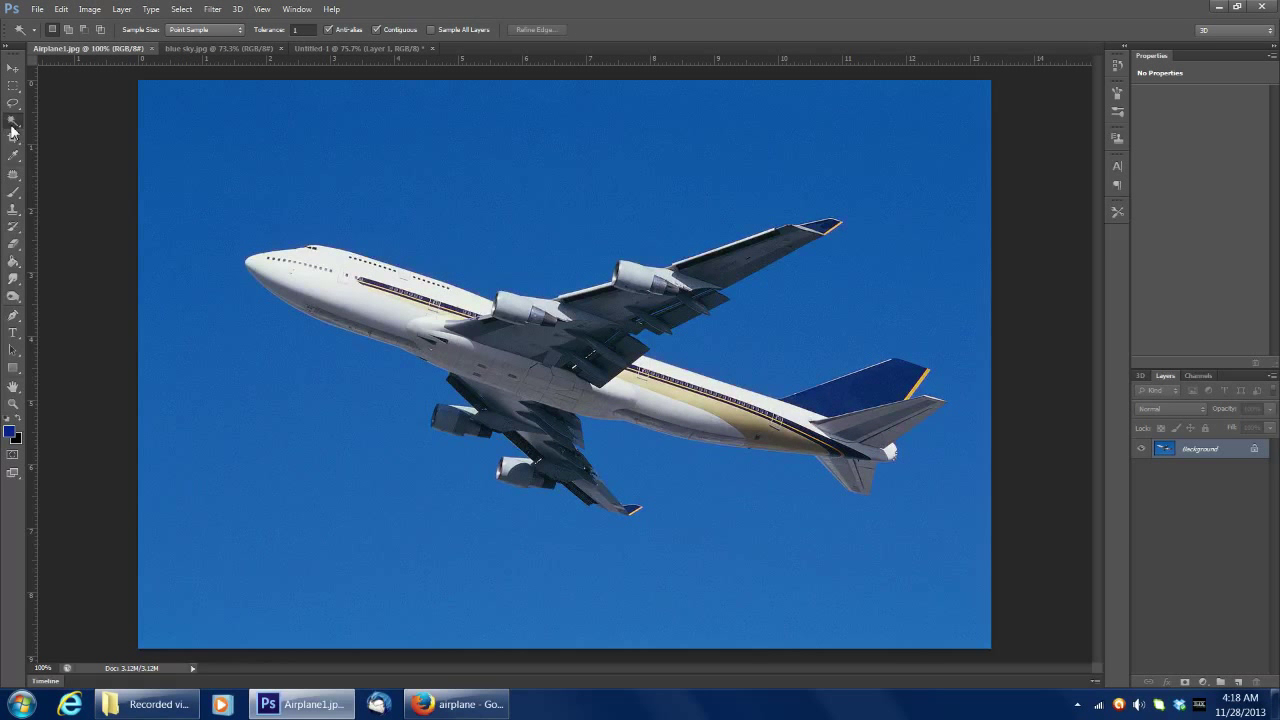
pyautogui.rightClick(12, 125)
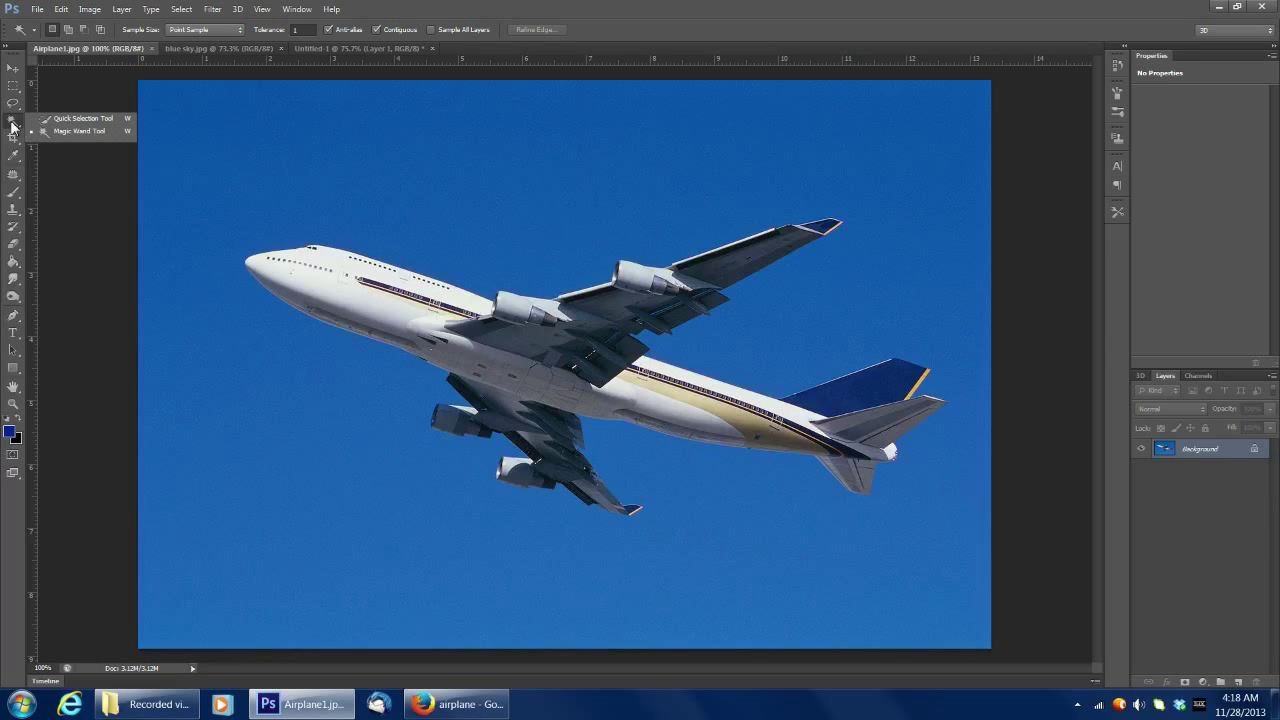
pyautogui.click(72, 134)
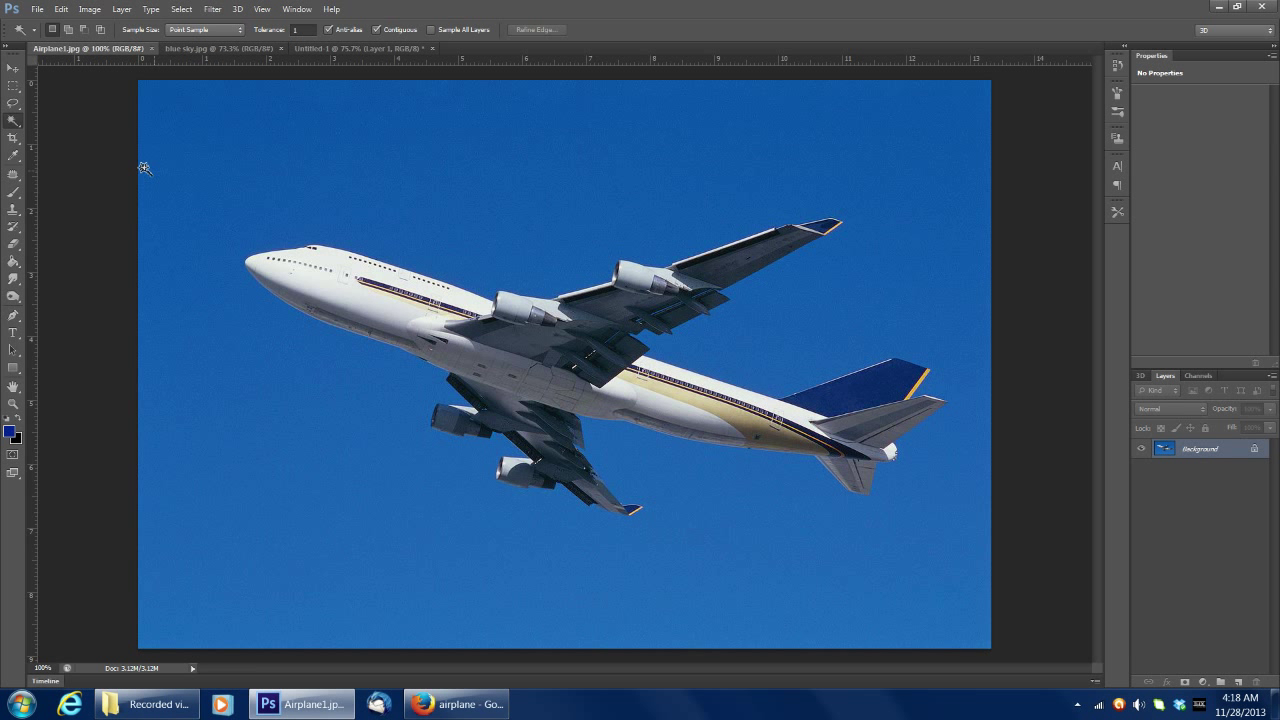
pyautogui.click(245, 134)
pyautogui.click(314, 143)
# - Select the entire blue background around the airplane with the Quick Selection tool
pyautogui.click(17, 122)
pyautogui.click(70, 118)
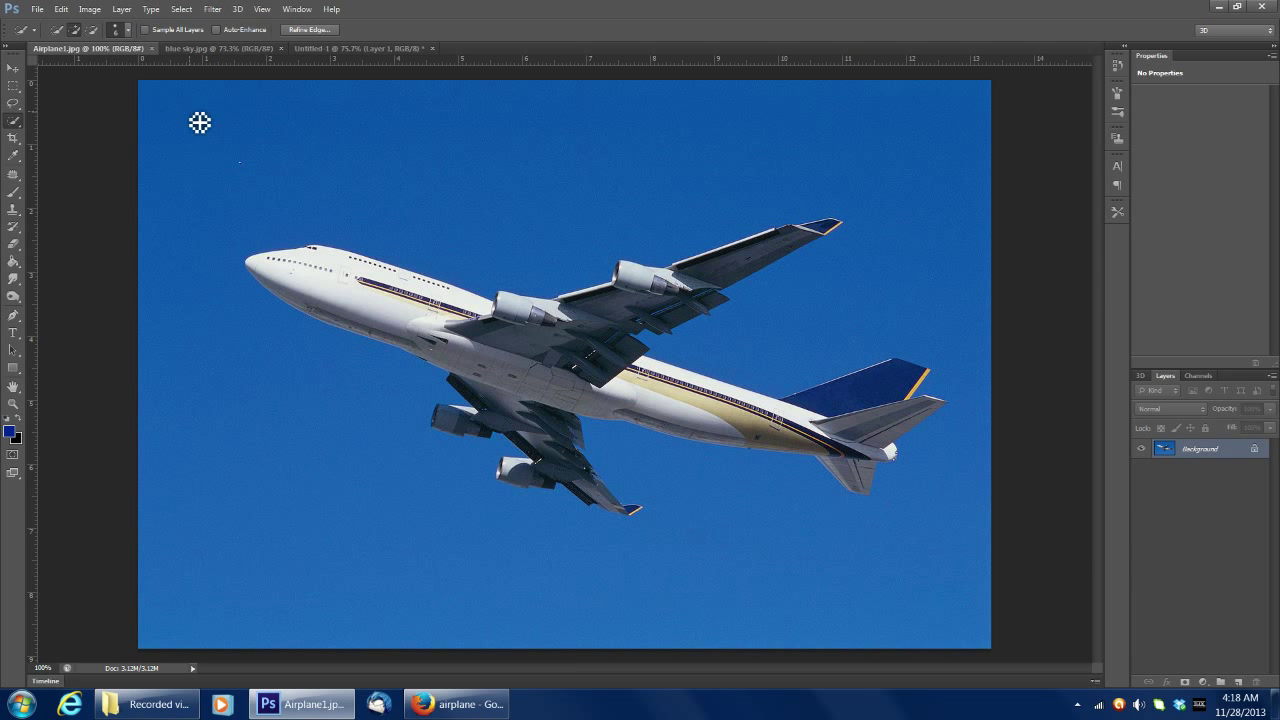
pyautogui.moveTo(200, 120); pyautogui.dragTo(275, 172)
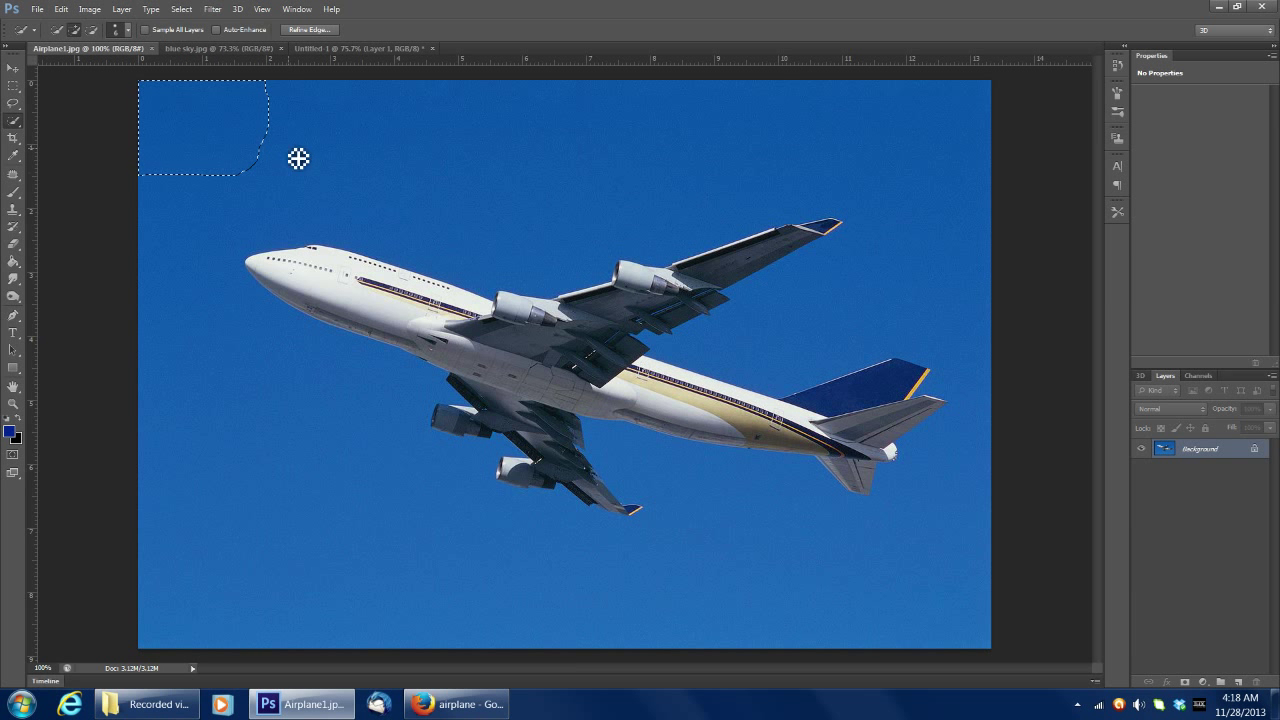
pyautogui.moveTo(197, 209)
pyautogui.mouseDown()
pyautogui.moveTo(230, 323)
pyautogui.moveTo(221, 390)
pyautogui.moveTo(239, 406)
pyautogui.moveTo(207, 295)
pyautogui.moveTo(279, 463)
pyautogui.moveTo(465, 615)
pyautogui.moveTo(902, 597)
pyautogui.moveTo(955, 471)
pyautogui.moveTo(920, 200)
pyautogui.moveTo(897, 126)
pyautogui.moveTo(985, 312)
pyautogui.moveTo(985, 354)
pyautogui.mouseUp()
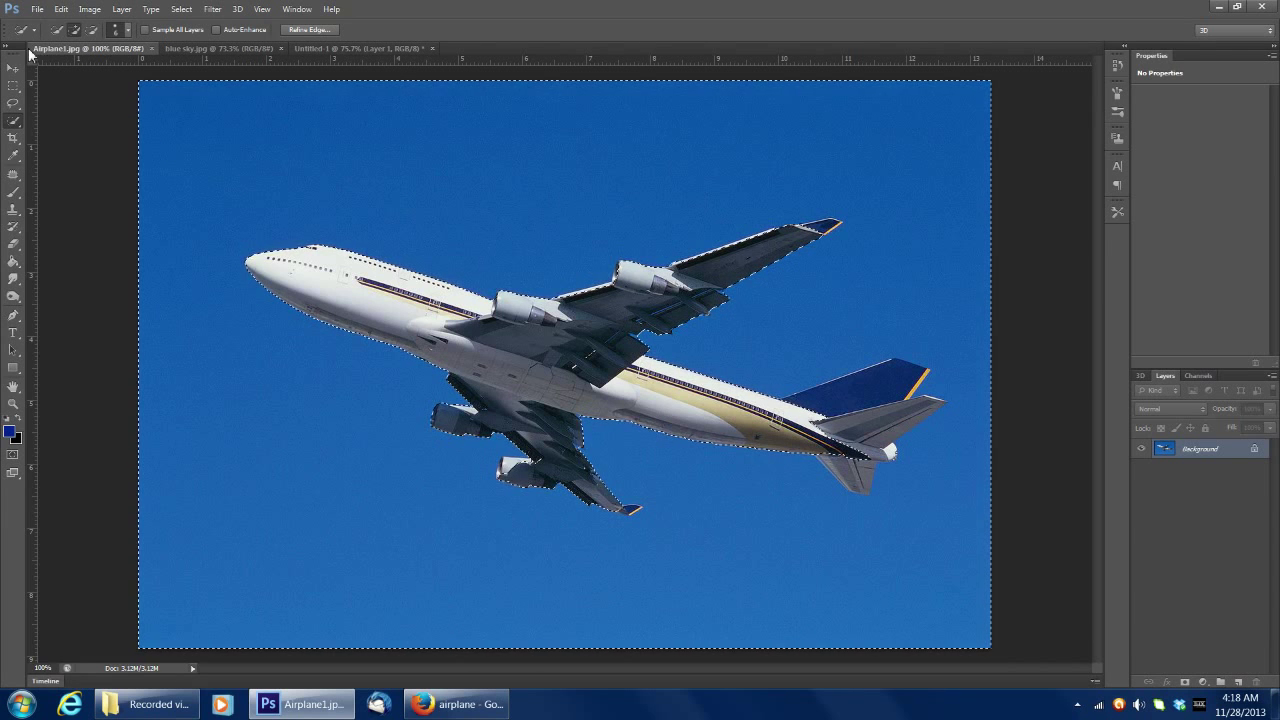
# - Deselect the blue background around the airplane
pyautogui.rightClick(12, 122)
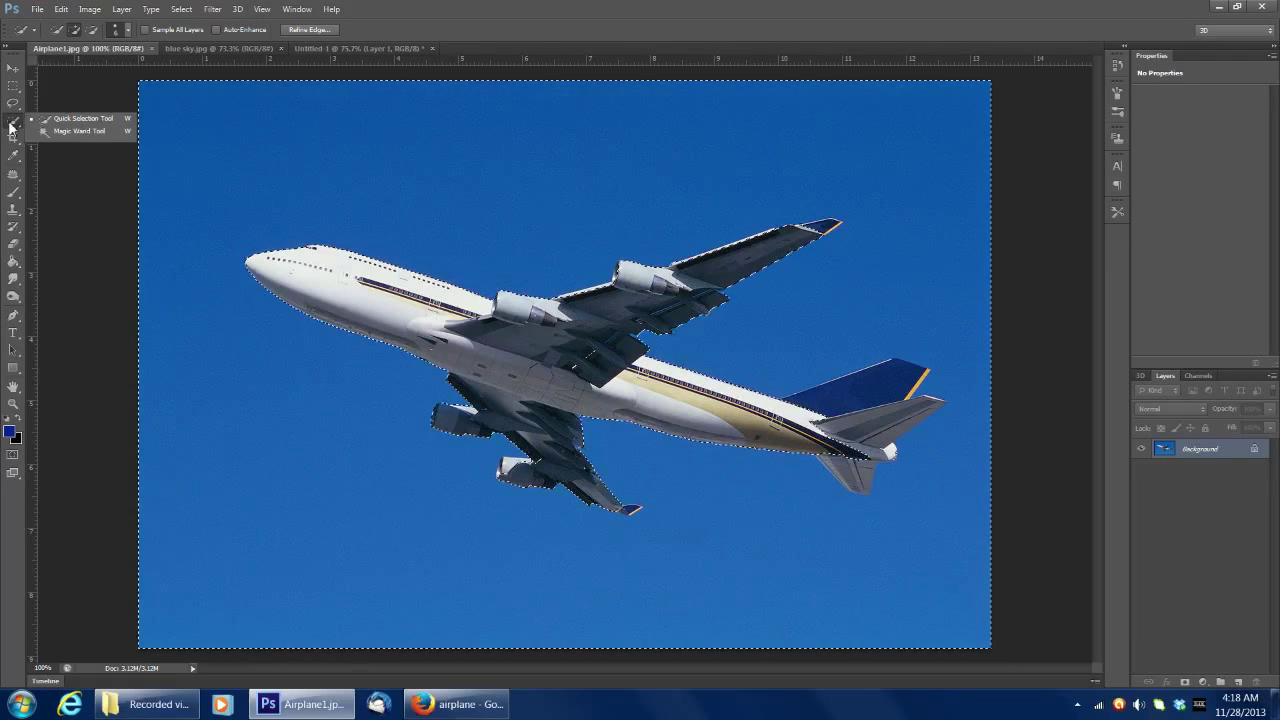
pyautogui.click(239, 165)
pyautogui.rightClick(238, 164)
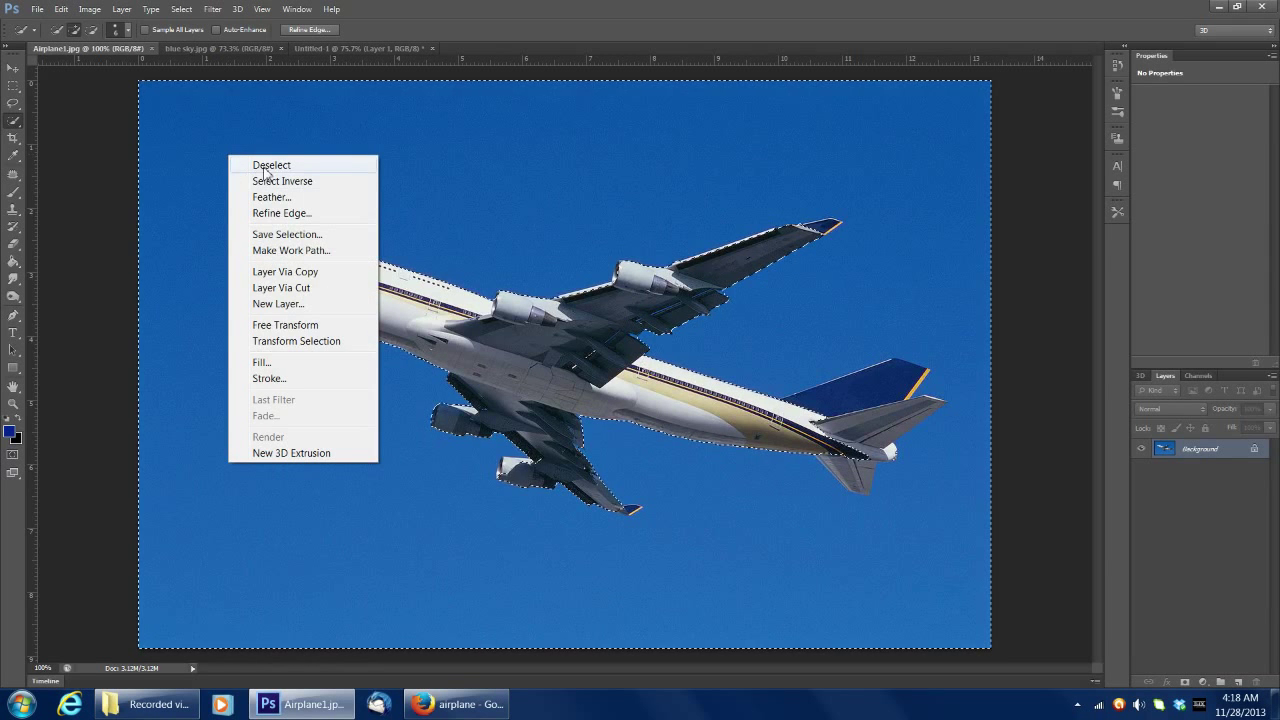
pyautogui.click(265, 166)
# - Sample the blue sky near the airplane's nose with the Magic Wand at tolerance 1 for comparison
pyautogui.rightClick(16, 121)
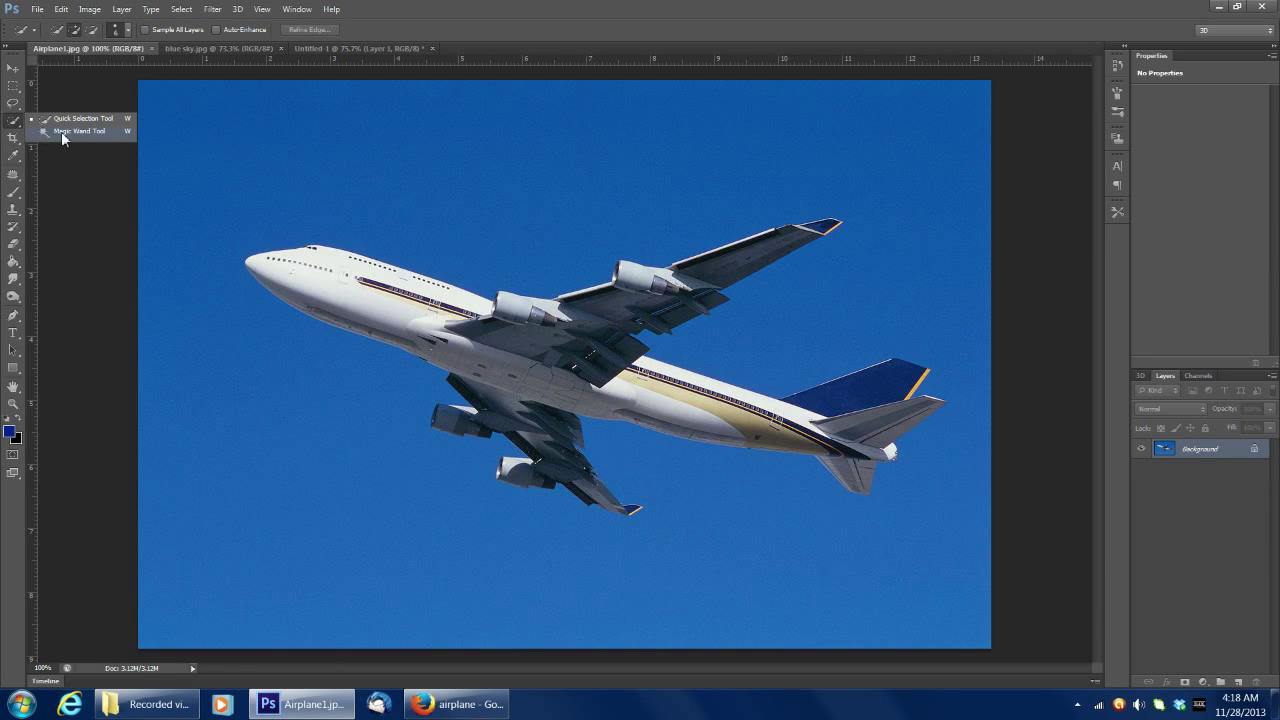
pyautogui.click(62, 133)
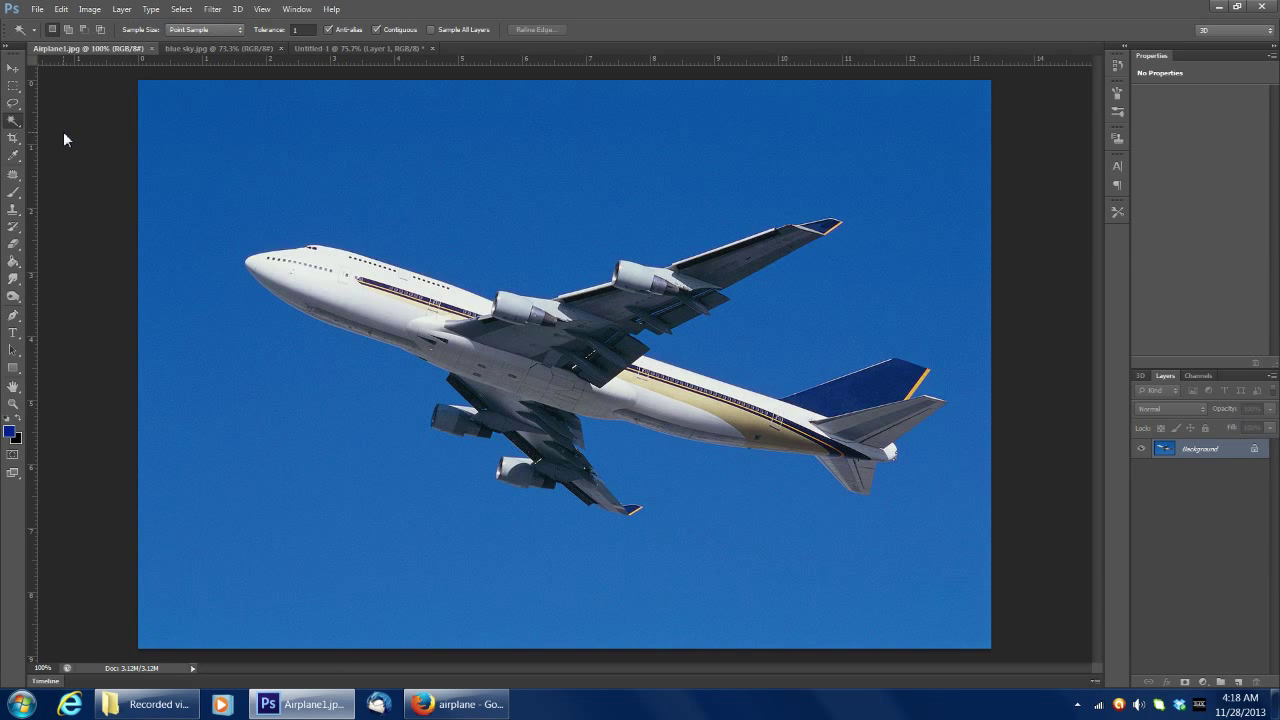
pyautogui.click(202, 178)
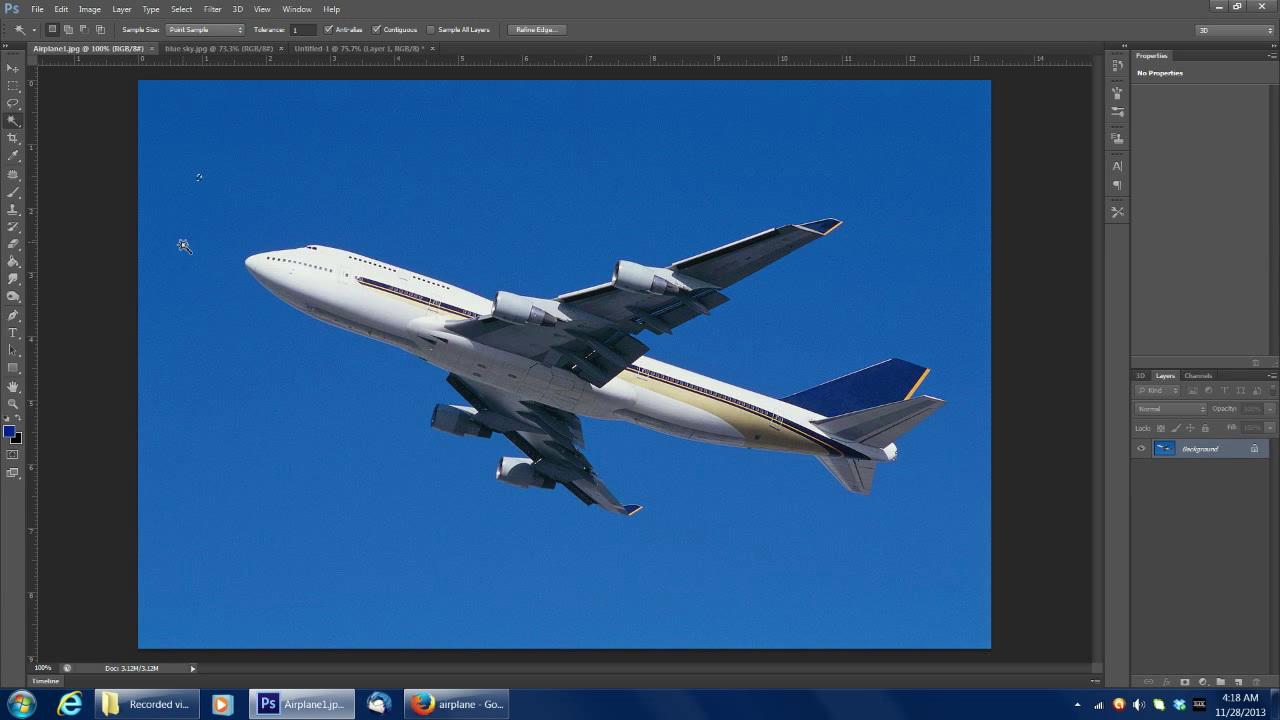
pyautogui.click(182, 149)
# - Select the blue background around the airplane with the Quick Selection tool and invert the selection onto the airplane
pyautogui.rightClick(15, 122)
pyautogui.click(67, 121)
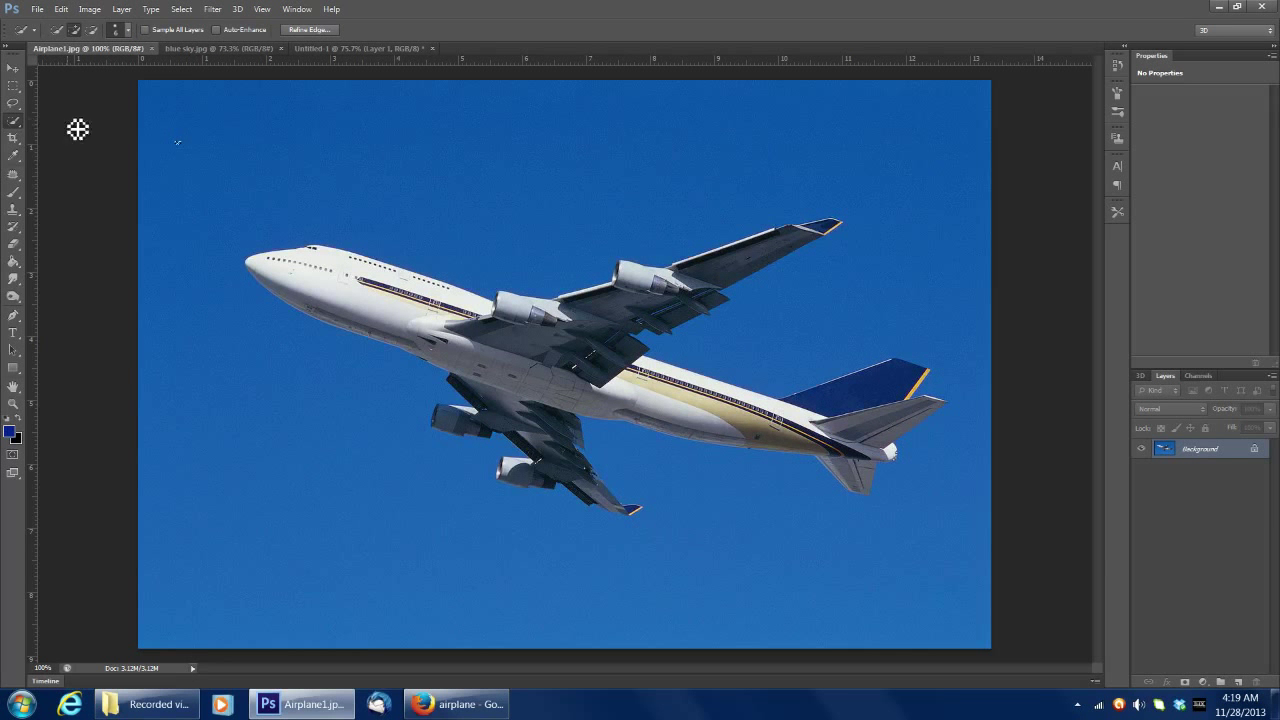
pyautogui.moveTo(181, 137)
pyautogui.mouseDown()
pyautogui.moveTo(214, 203)
pyautogui.moveTo(240, 360)
pyautogui.moveTo(271, 408)
pyautogui.moveTo(391, 548)
pyautogui.moveTo(574, 621)
pyautogui.moveTo(657, 607)
pyautogui.moveTo(843, 614)
pyautogui.moveTo(963, 486)
pyautogui.moveTo(918, 203)
pyautogui.moveTo(989, 362)
pyautogui.mouseUp()
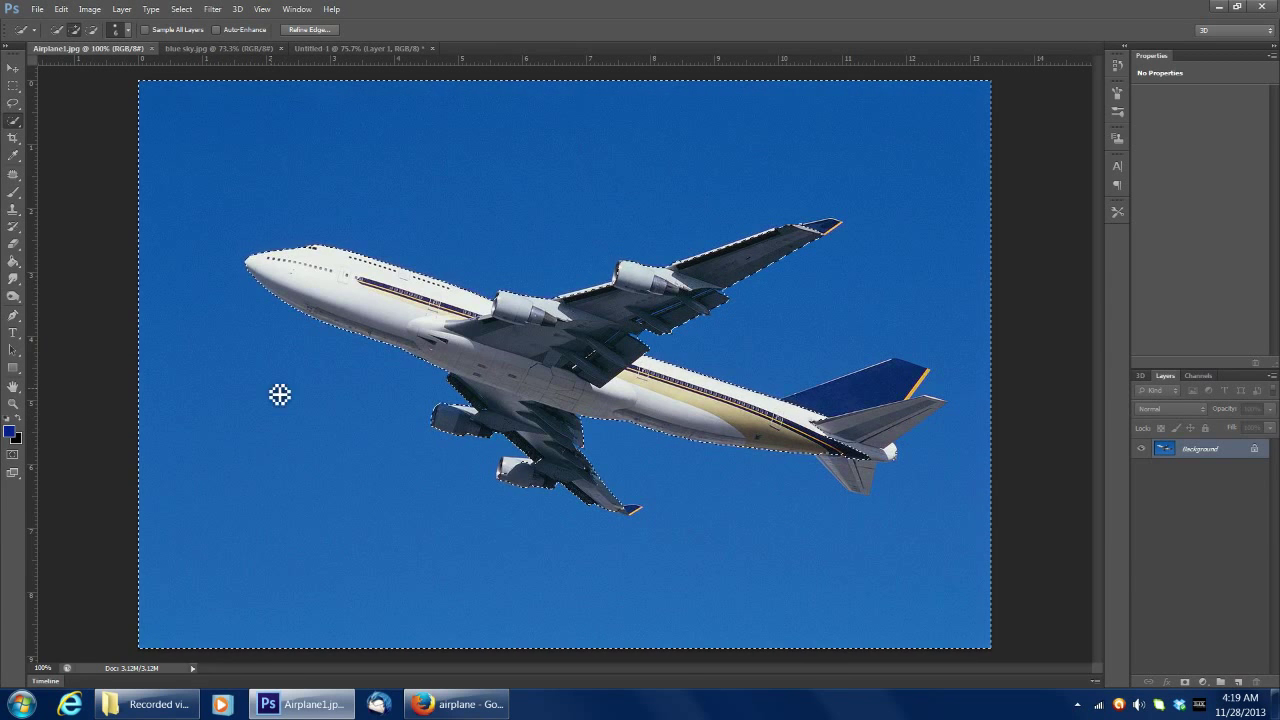
pyautogui.click(180, 10)
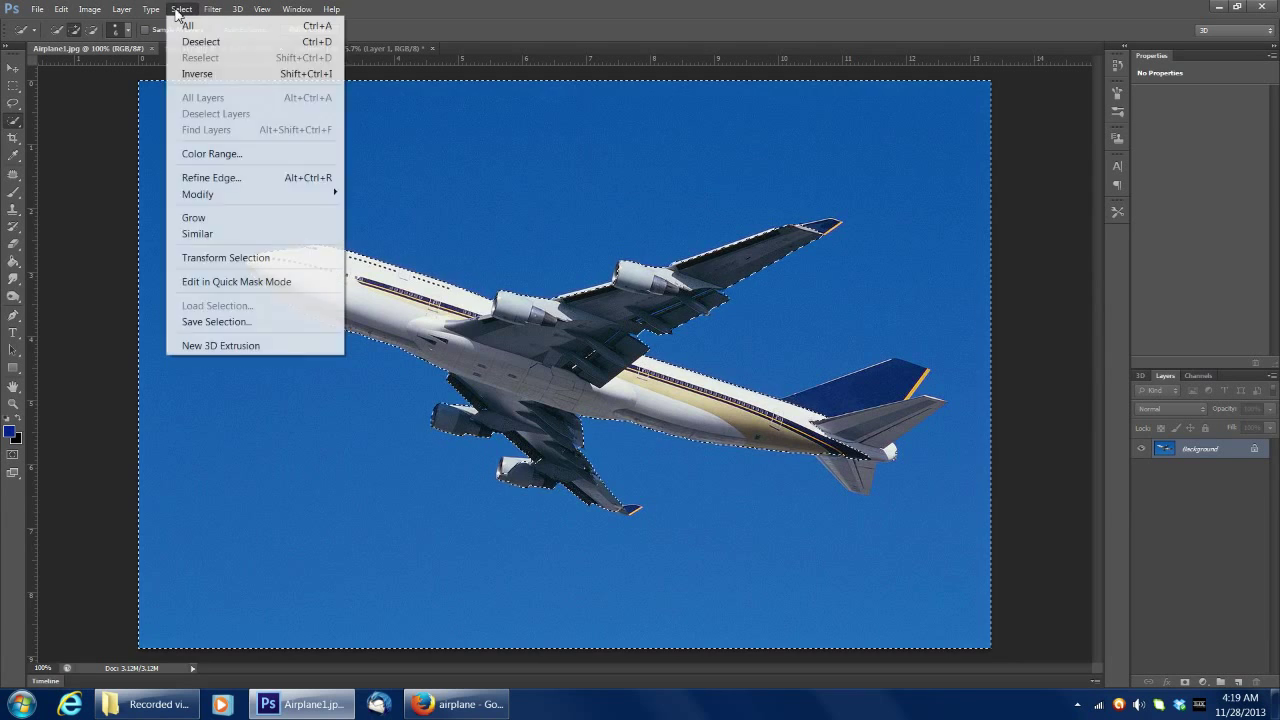
pyautogui.click(198, 74)
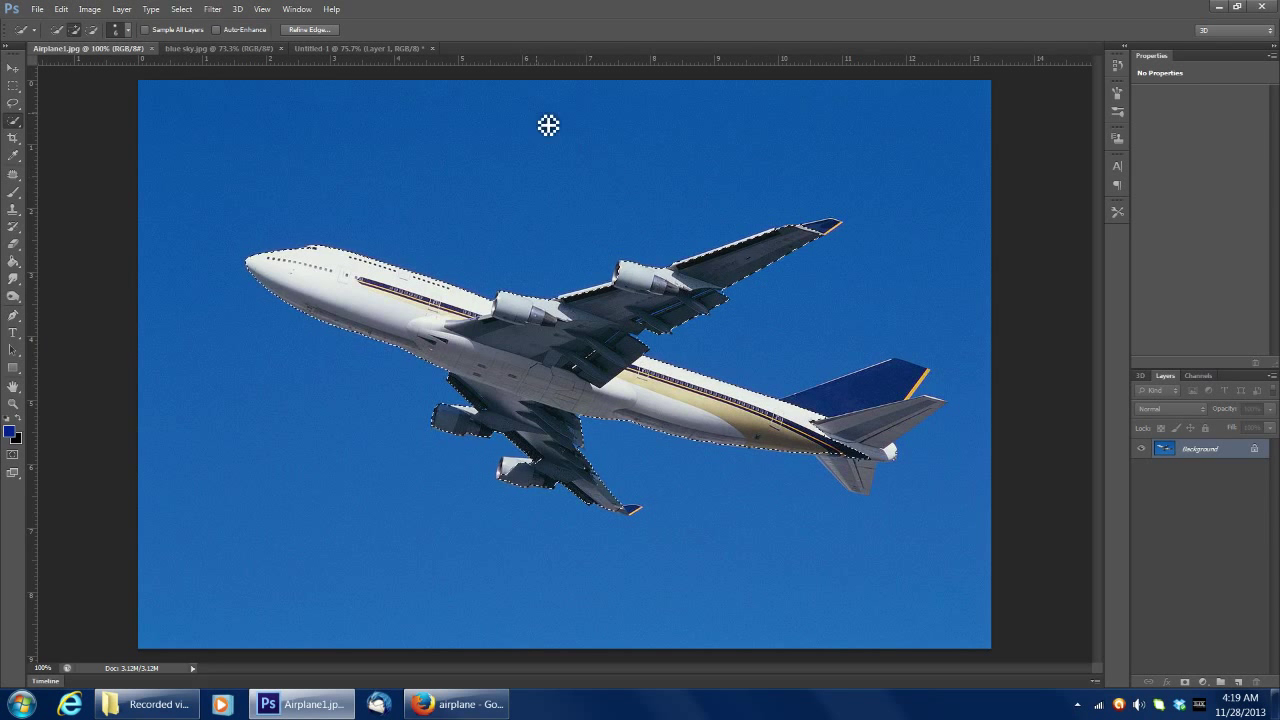
# - Add the upper wing's tip, the tail fin, the tail cone and the lower stabilizer to the airplane selection with Quick Selection
pyautogui.click(298, 31)
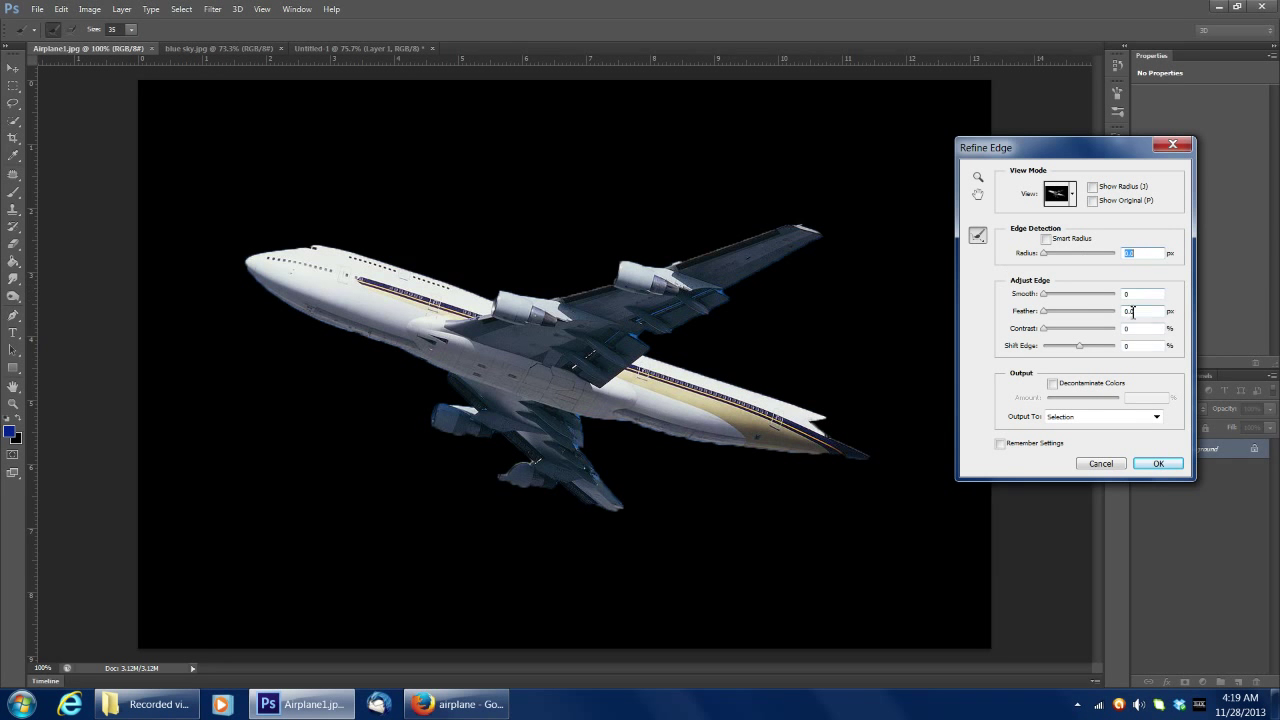
pyautogui.click(1103, 466)
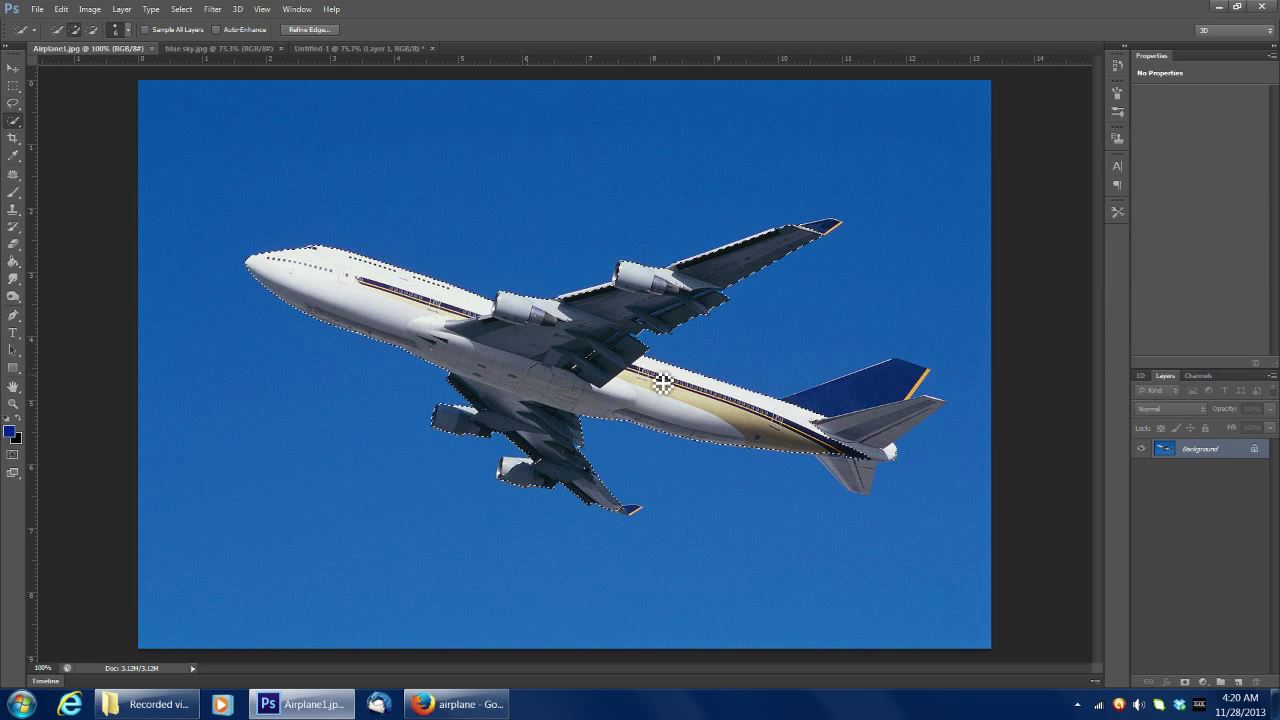
pyautogui.rightClick(13, 121)
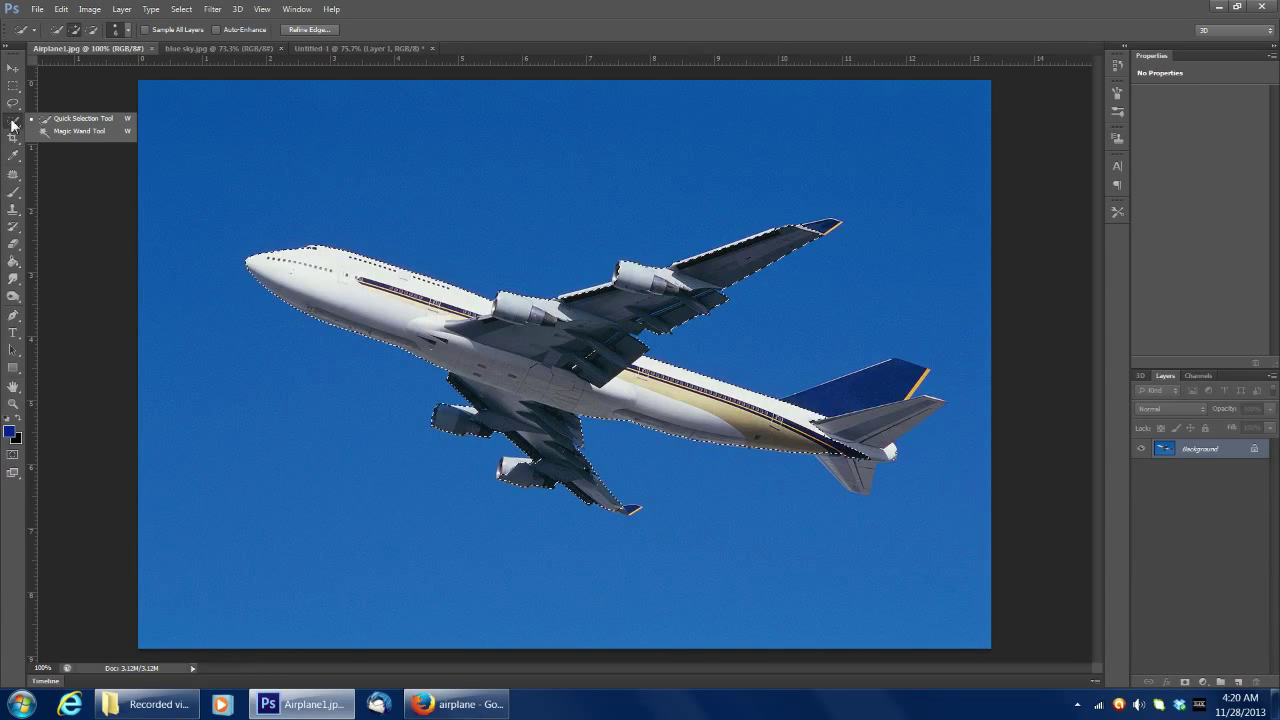
pyautogui.click(807, 250)
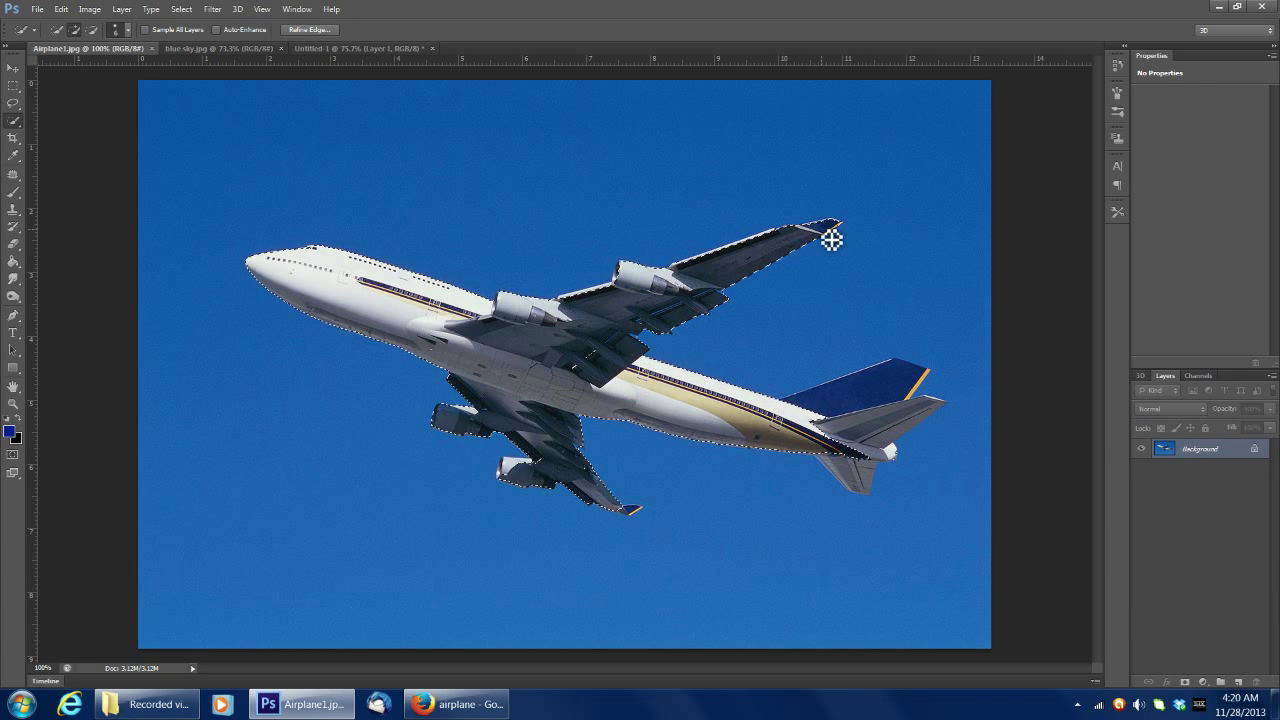
pyautogui.moveTo(831, 418)
pyautogui.mouseDown()
pyautogui.moveTo(879, 390)
pyautogui.moveTo(824, 453)
pyautogui.moveTo(854, 436)
pyautogui.mouseUp()
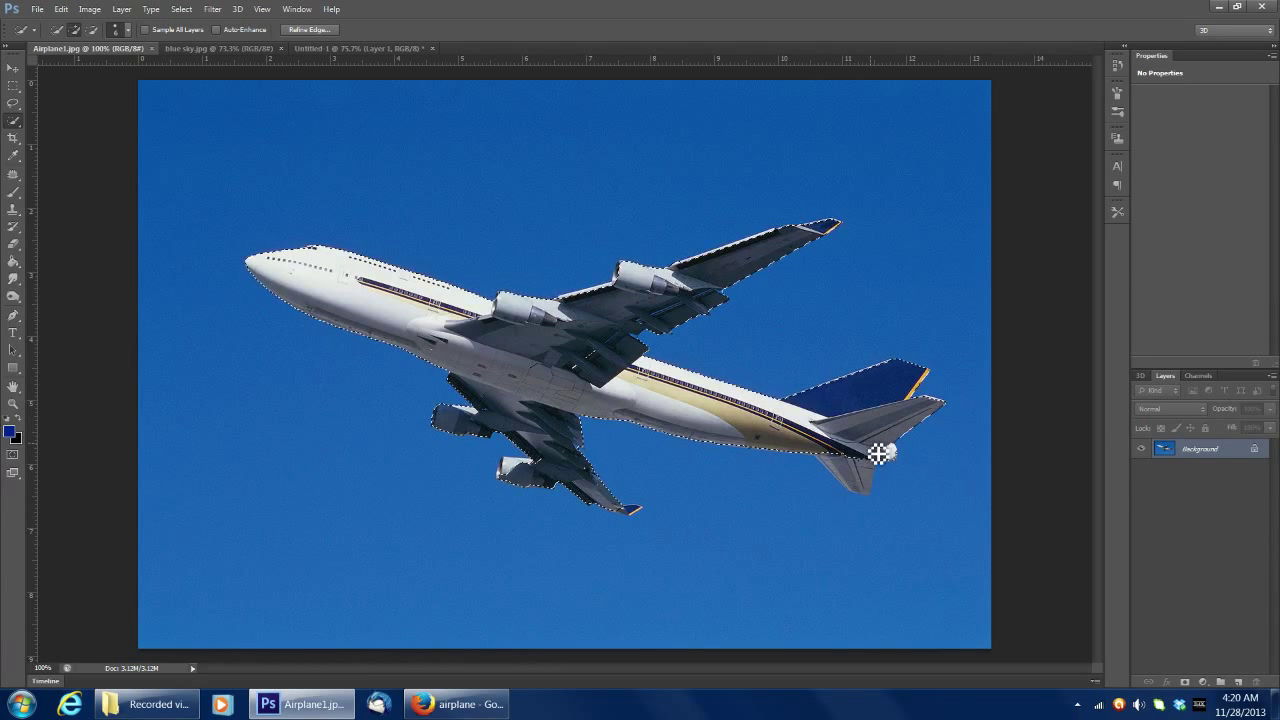
pyautogui.click(878, 454)
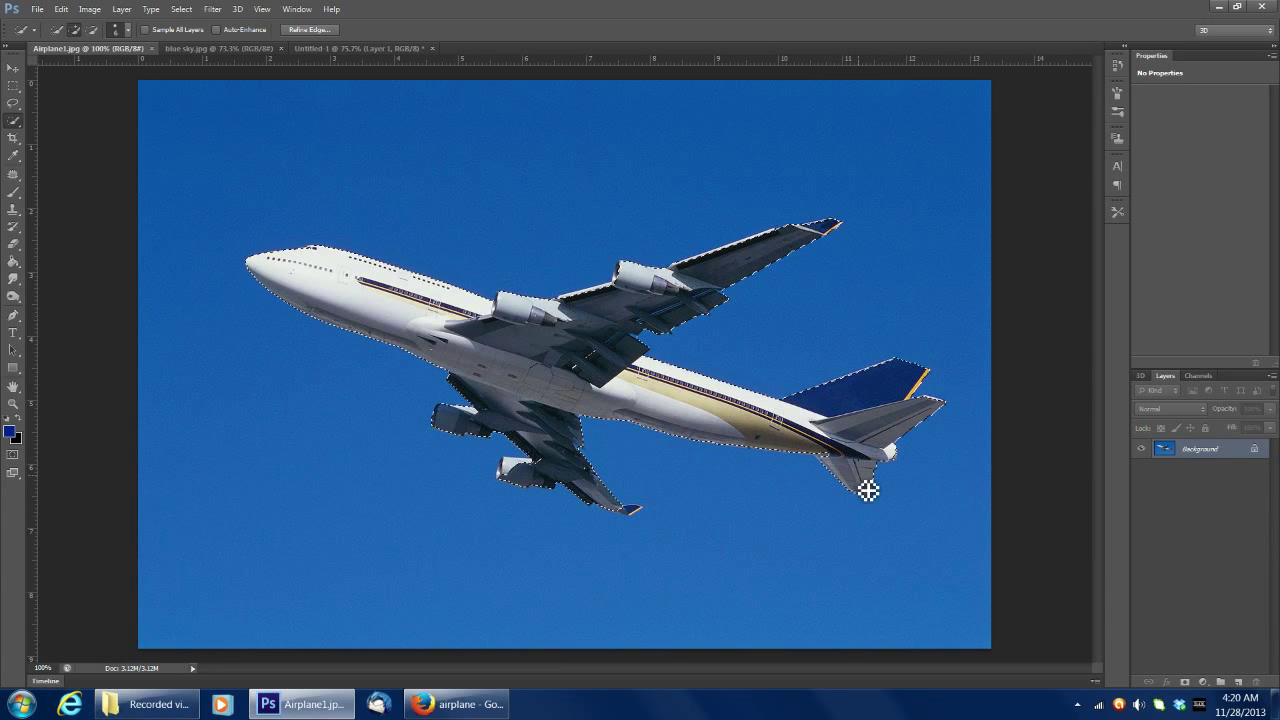
pyautogui.click(866, 489)
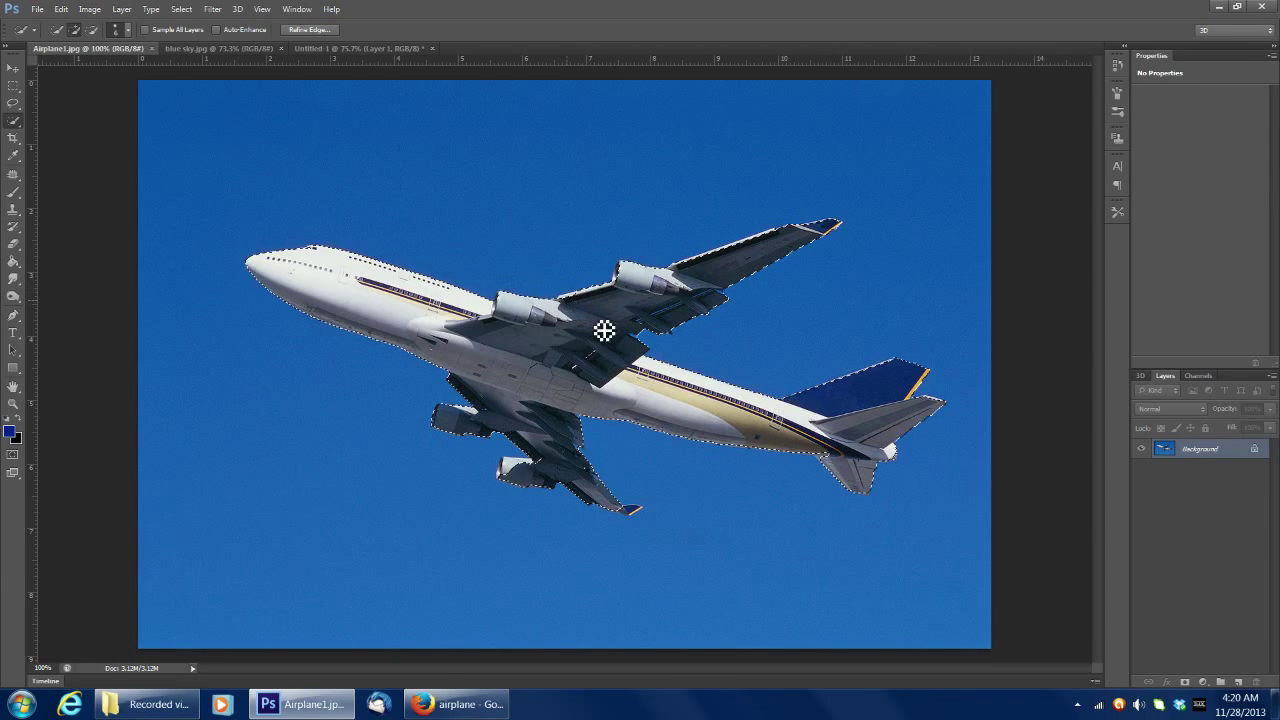
# - Refine the edge of the airplane selection with a 250 px radius and Smart Radius enabled
pyautogui.scroll(5, 581, 309)
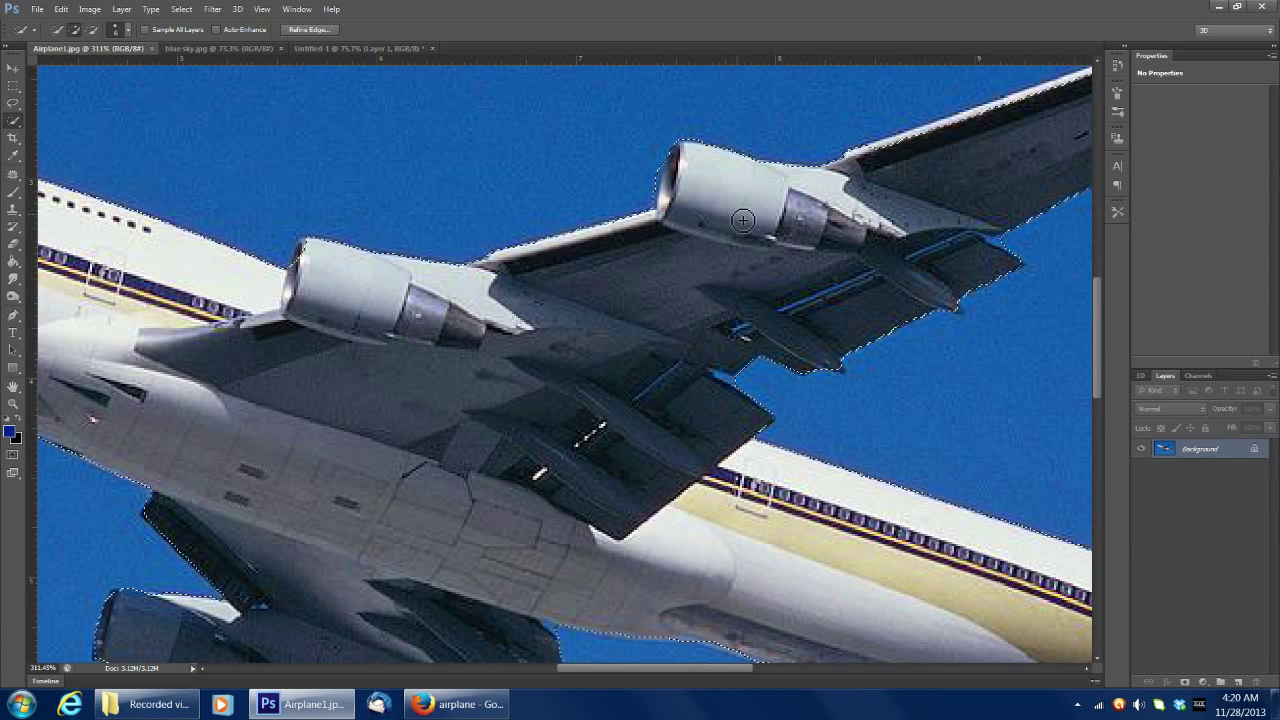
pyautogui.scroll(-5, 939, 181)
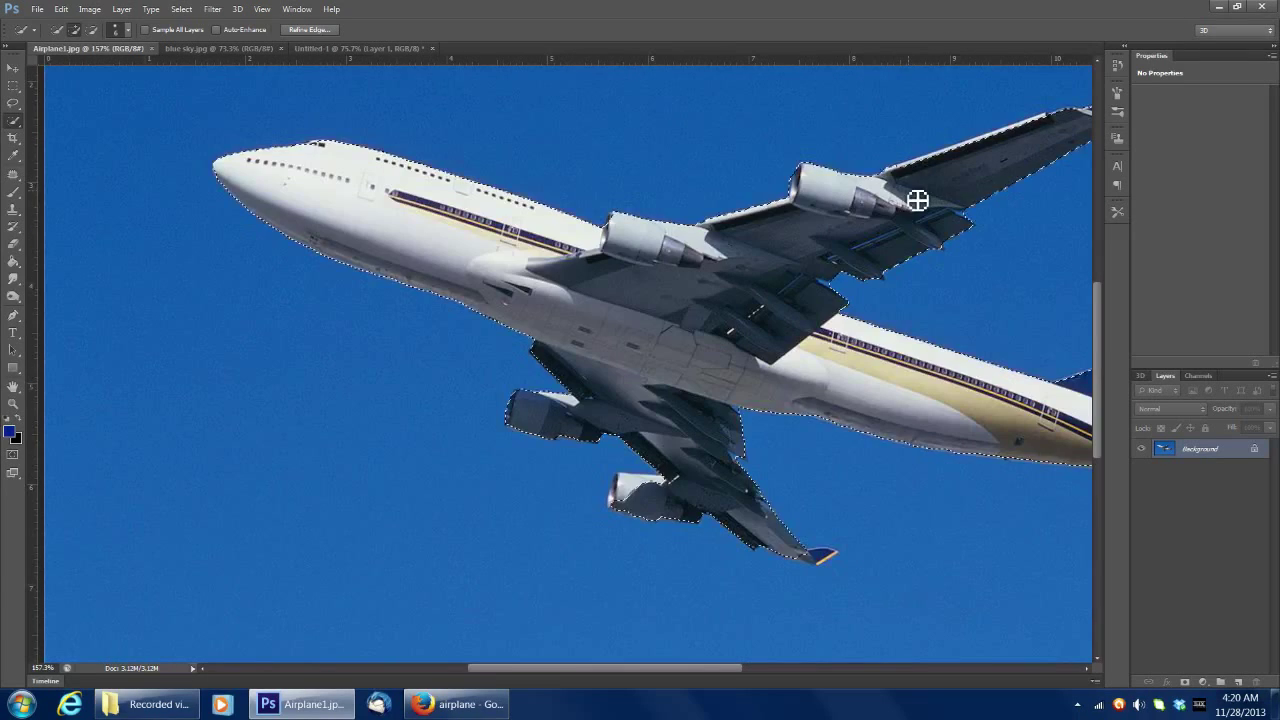
pyautogui.click(318, 32)
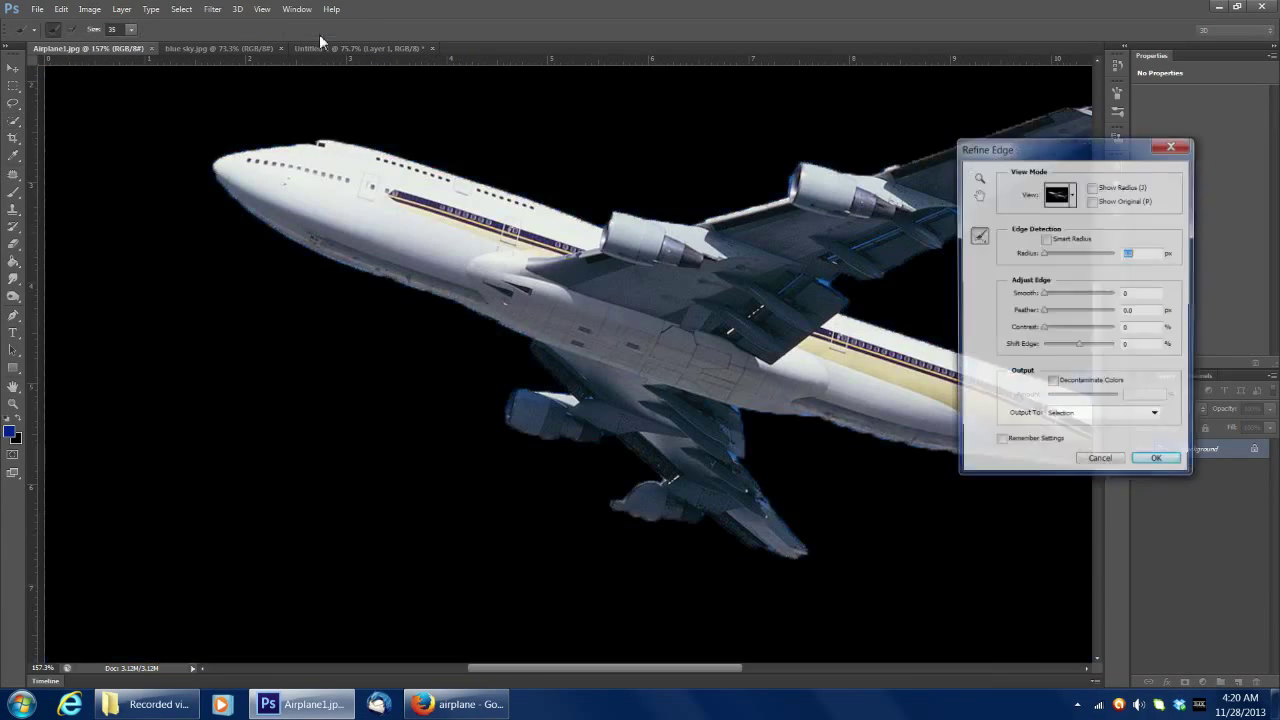
pyautogui.moveTo(1078, 160); pyautogui.dragTo(1176, 317)
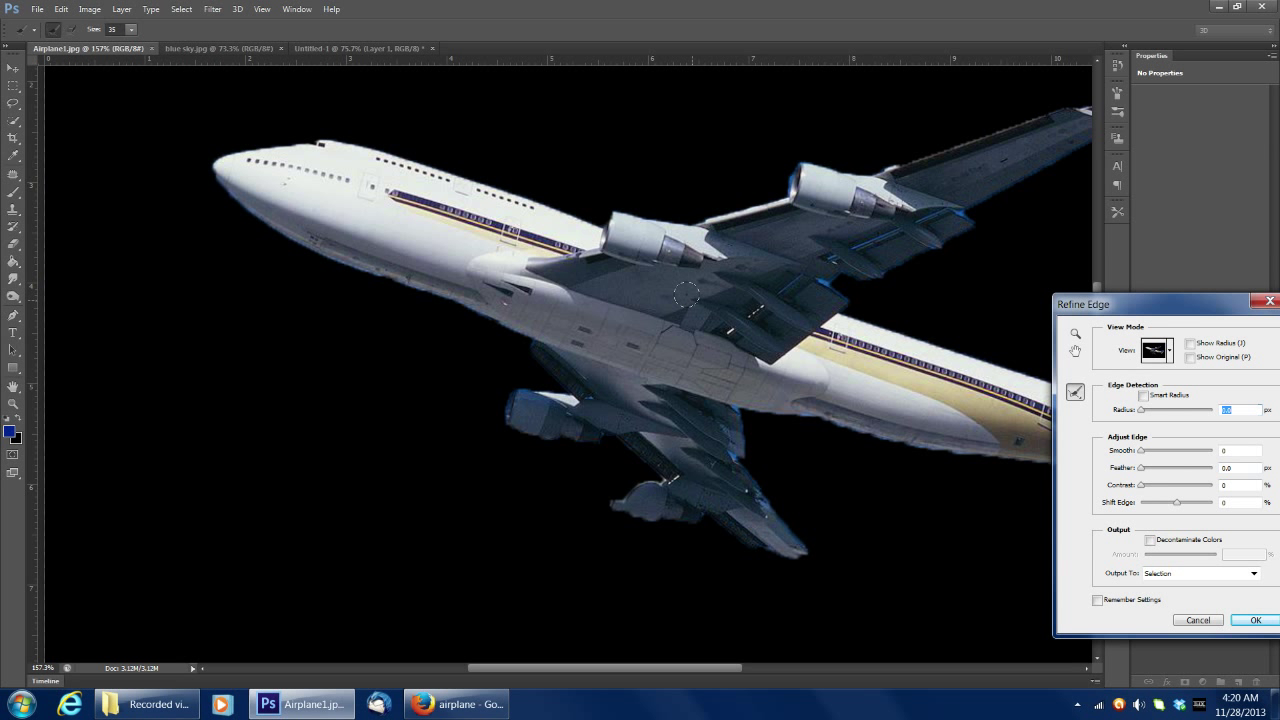
pyautogui.click(542, 295)
pyautogui.click(1075, 333)
pyautogui.click(1075, 350)
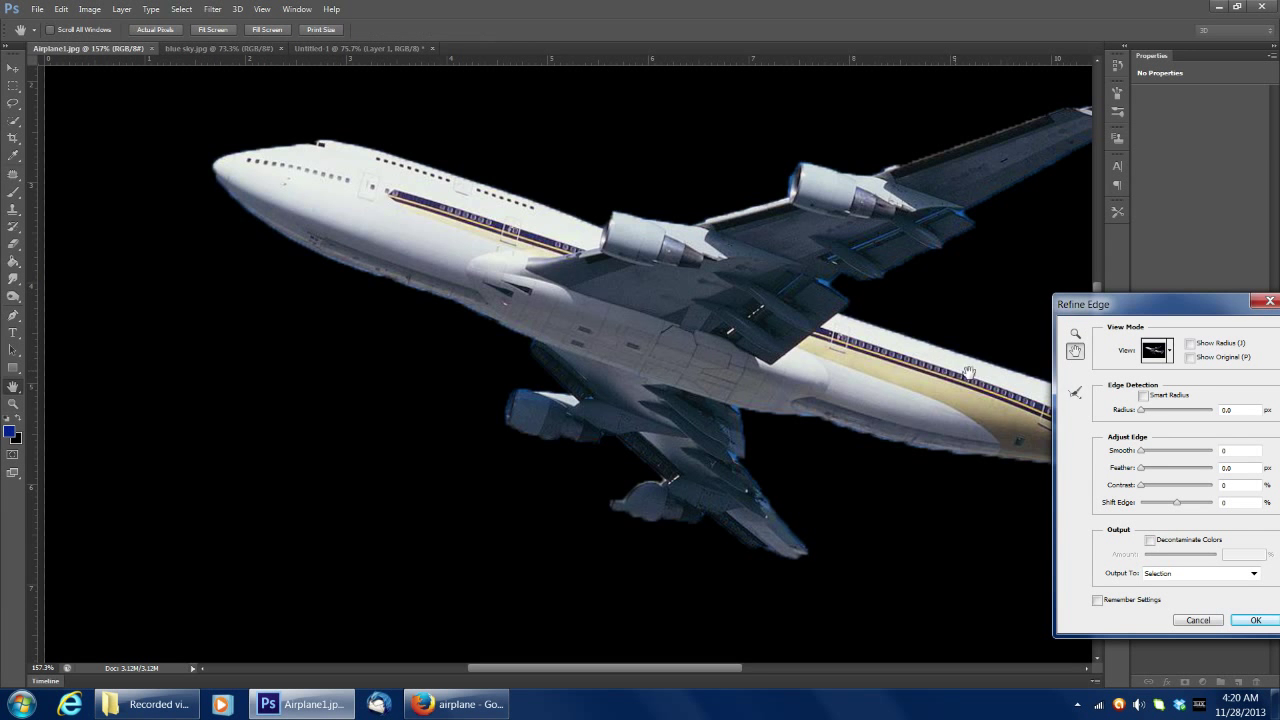
pyautogui.moveTo(859, 320); pyautogui.dragTo(712, 354)
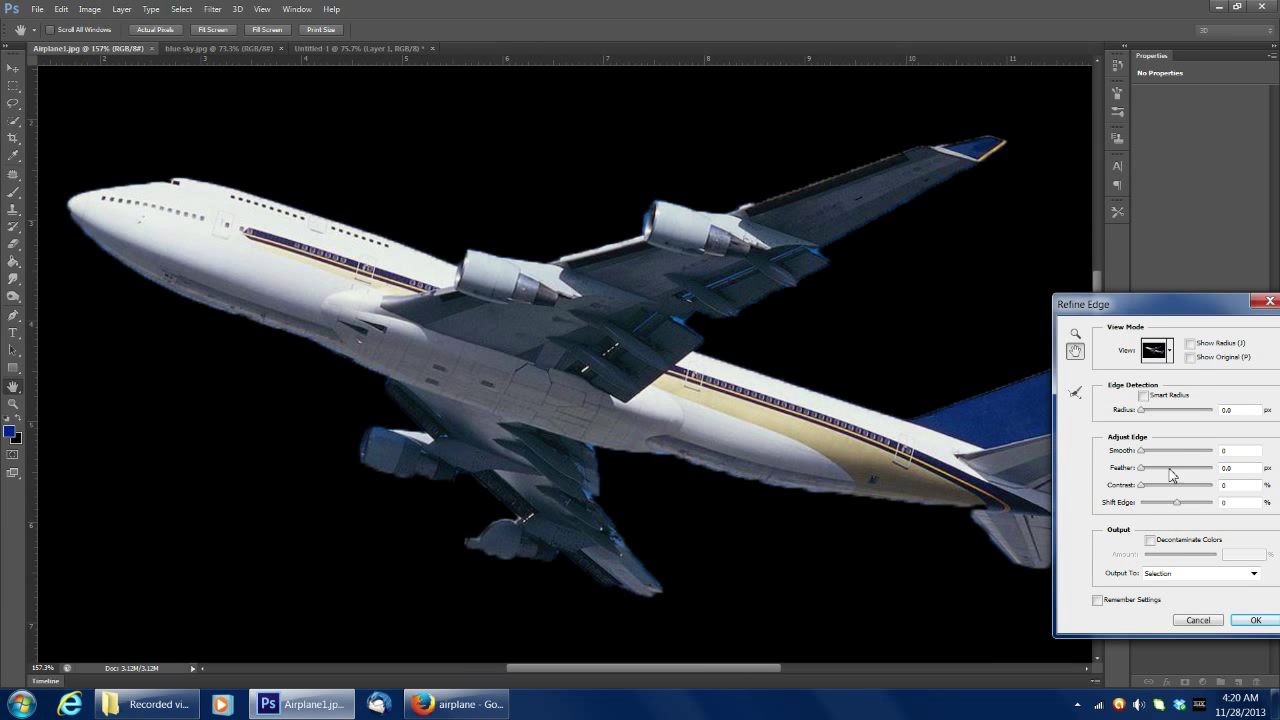
pyautogui.moveTo(1160, 318); pyautogui.dragTo(1128, 48)
pyautogui.moveTo(1110, 140); pyautogui.dragTo(1185, 143)
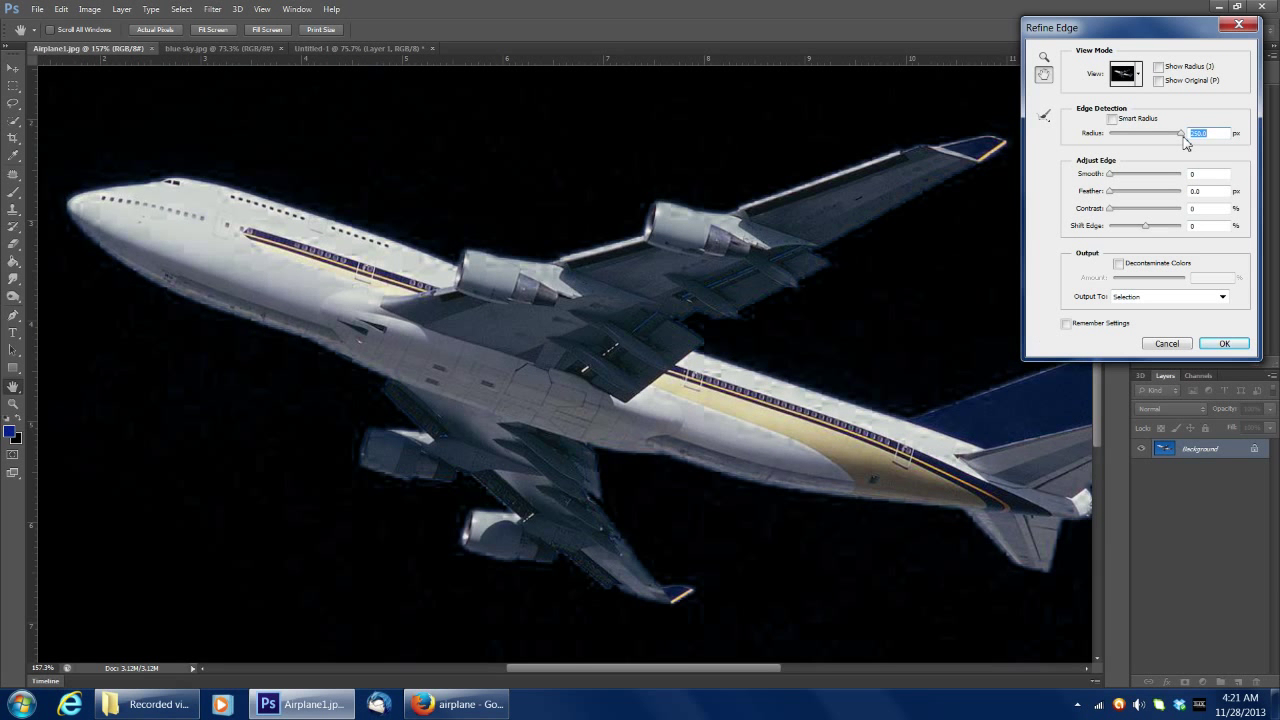
pyautogui.click(1137, 119)
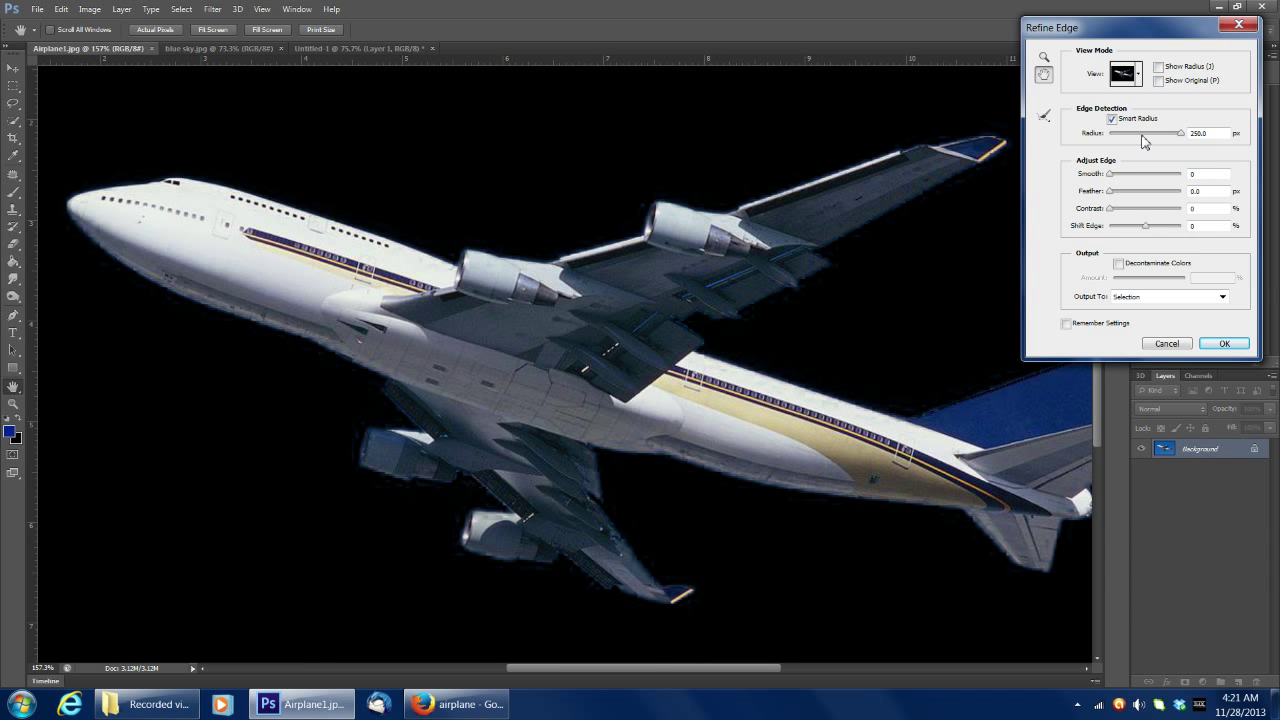
# - Try Smooth values up to 100 on the airplane's edge, then return Smooth to 0
pyautogui.scroll(-6, 725, 269)
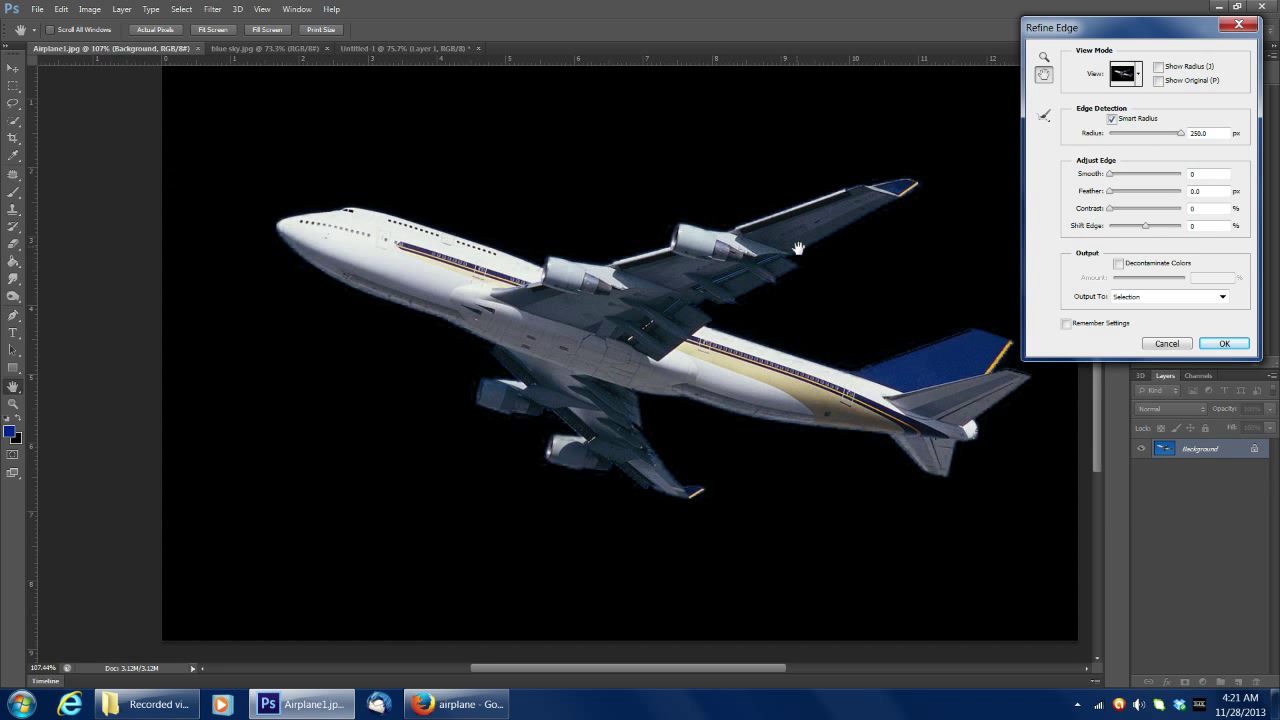
pyautogui.scroll(2, 798, 248)
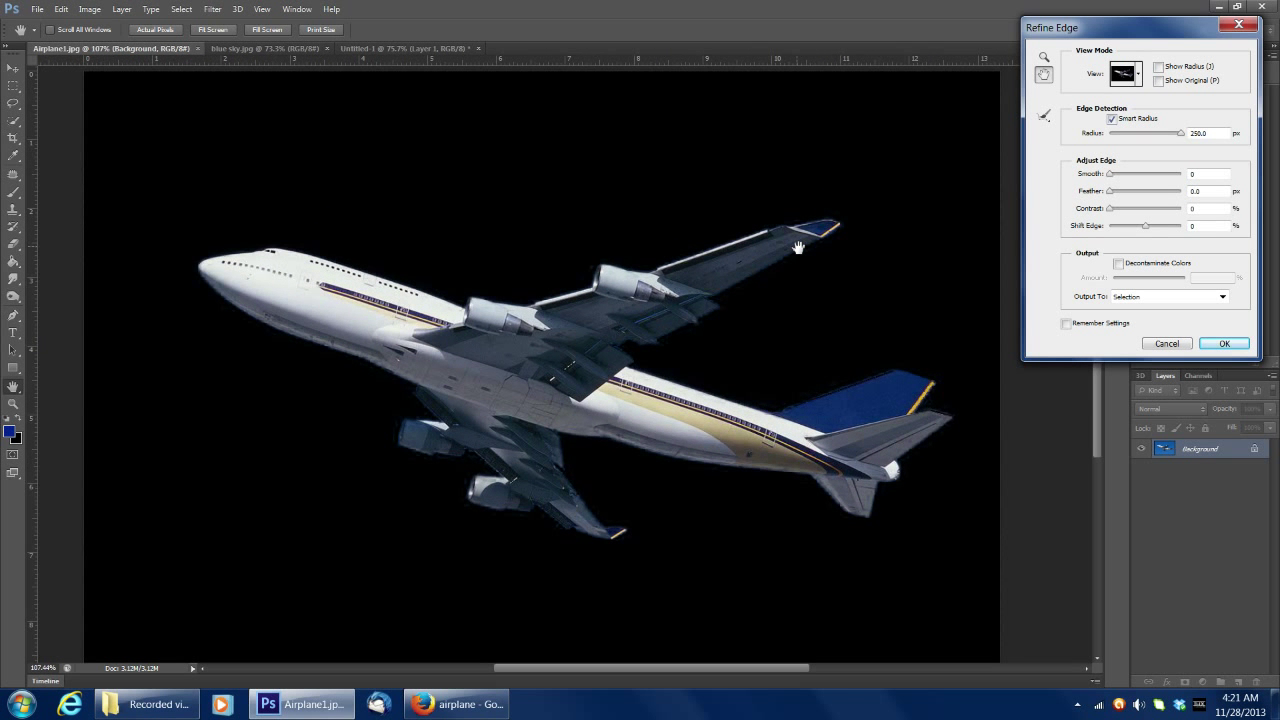
pyautogui.scroll(1, 798, 248)
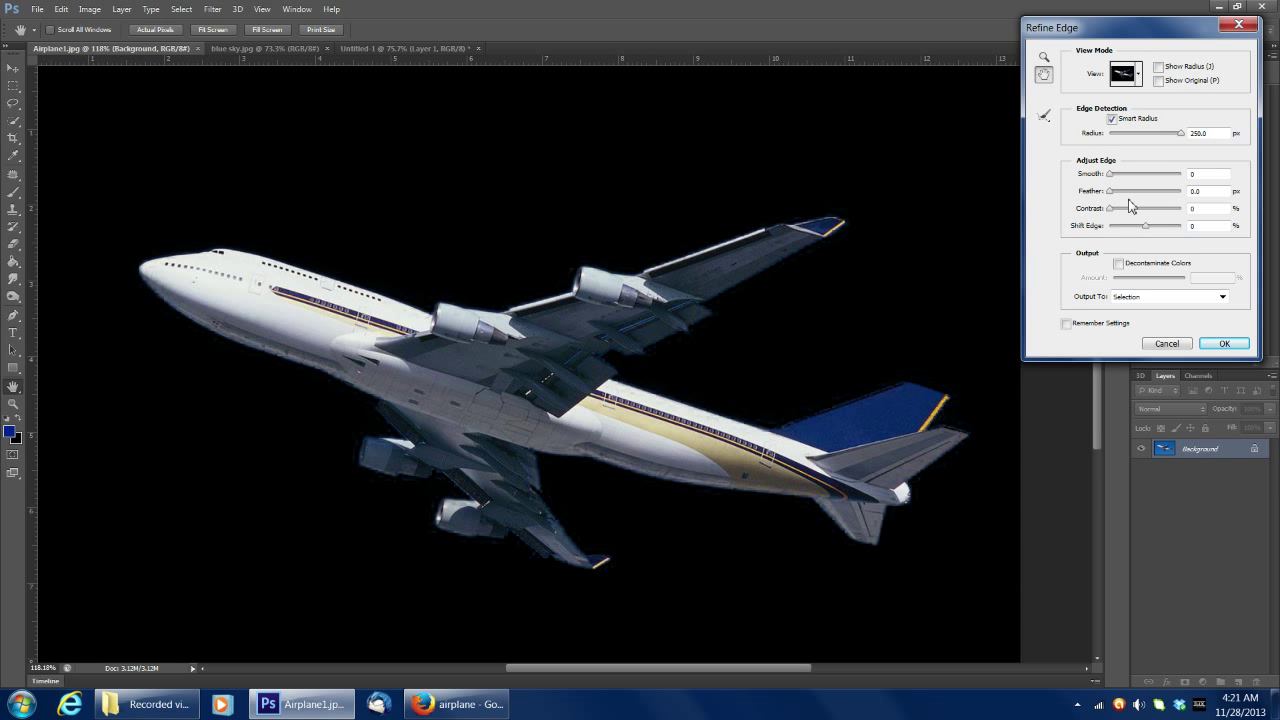
pyautogui.moveTo(1110, 175); pyautogui.dragTo(1162, 190)
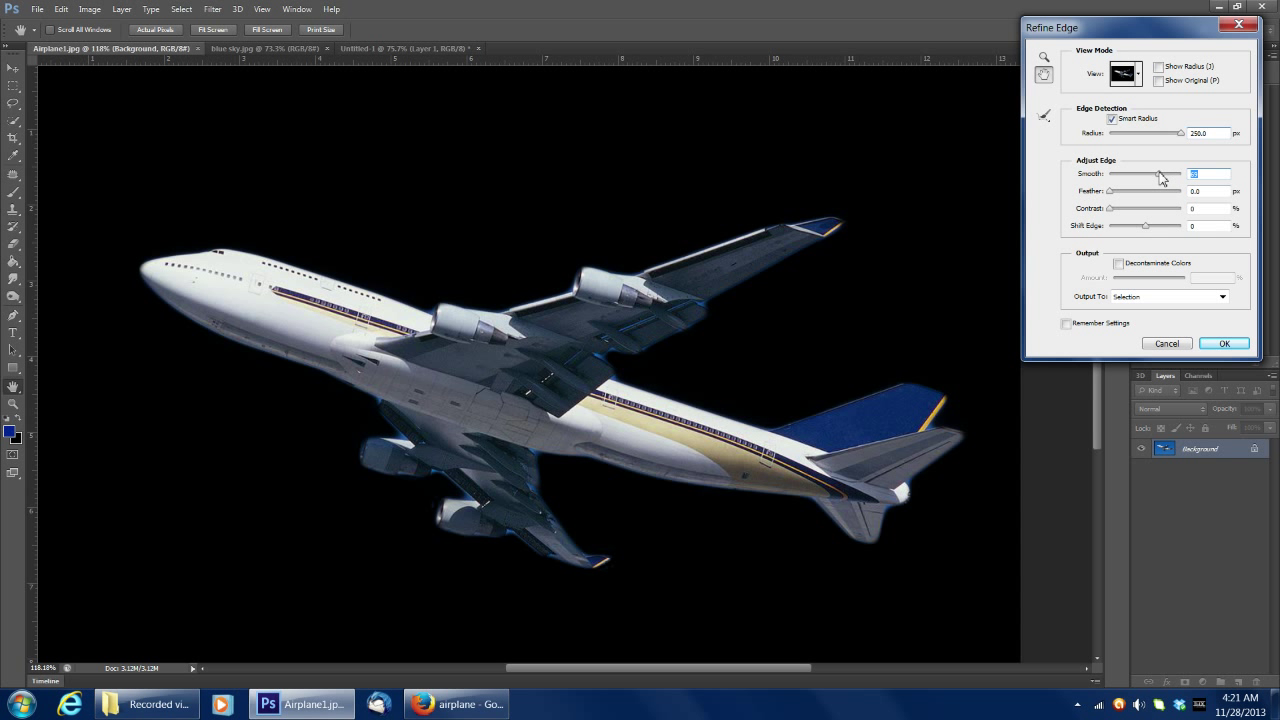
pyautogui.moveTo(1160, 177); pyautogui.dragTo(1219, 188)
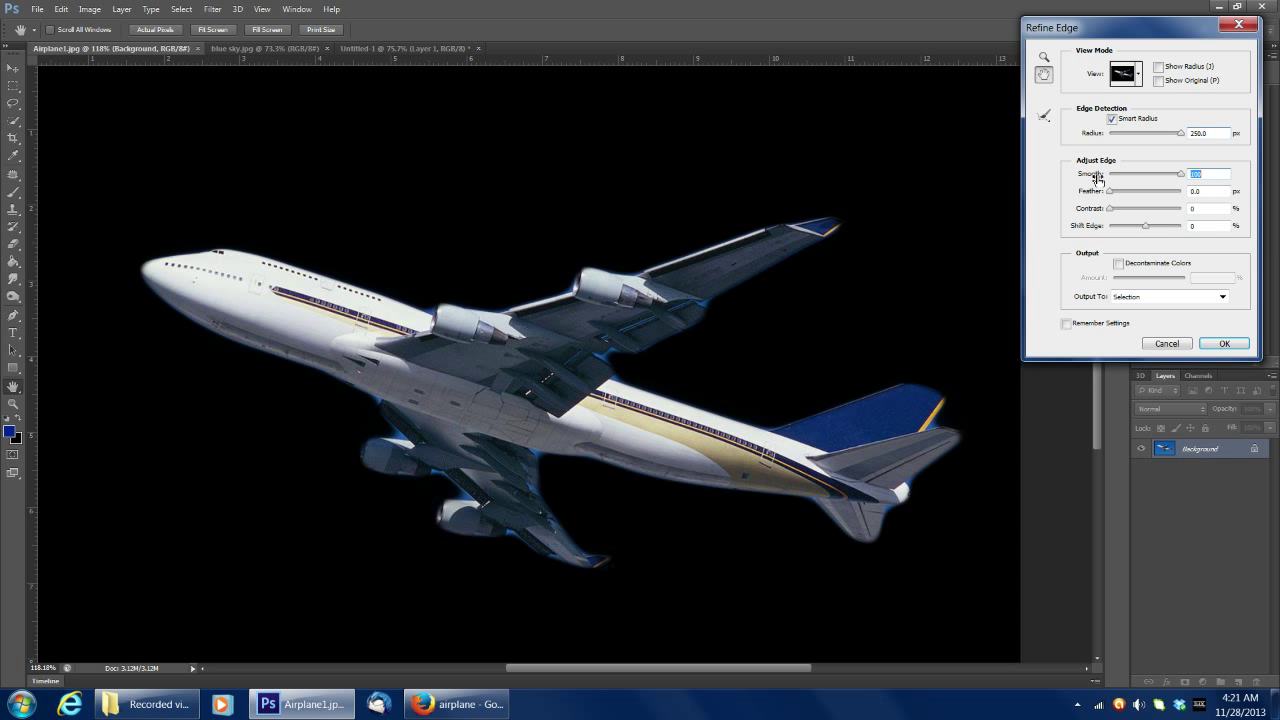
pyautogui.click(1148, 176)
pyautogui.moveTo(1150, 180); pyautogui.dragTo(1106, 186)
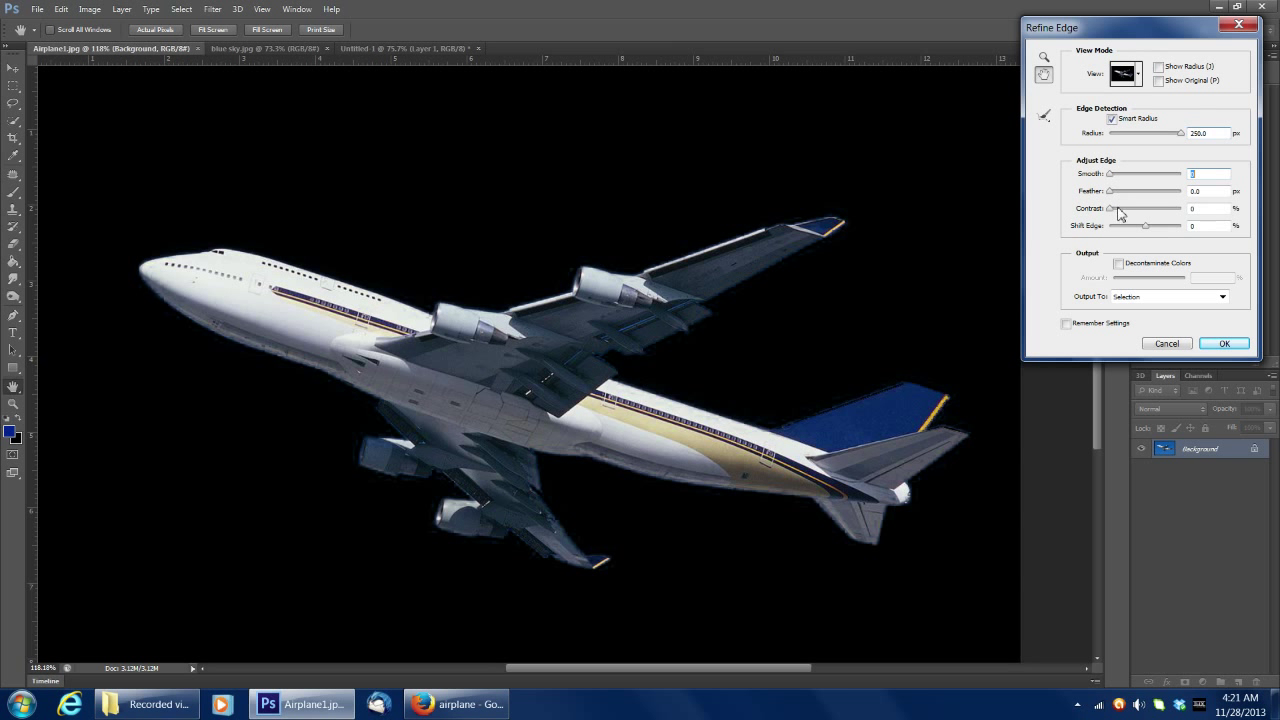
# - Try Shift Edge at +100%, return it to about zero, and apply the edge refinement to the airplane selection
pyautogui.moveTo(1113, 214); pyautogui.dragTo(1197, 238)
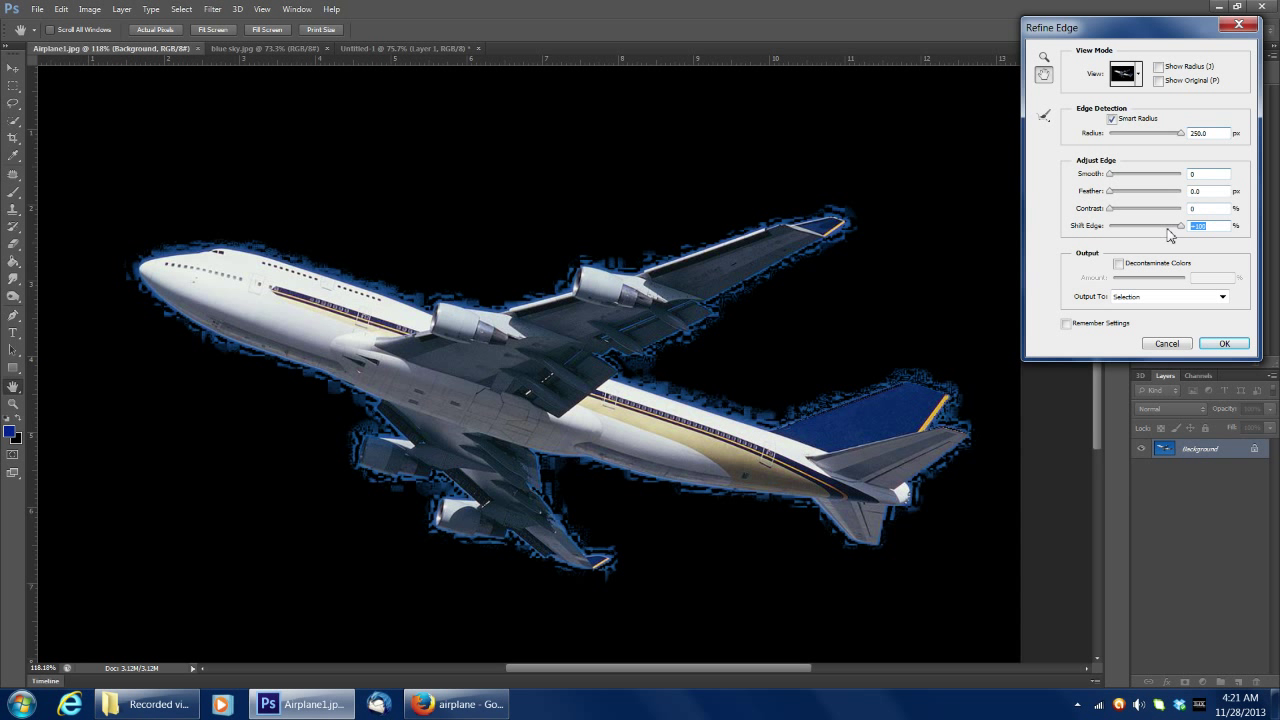
pyautogui.moveTo(1180, 232); pyautogui.dragTo(1150, 229)
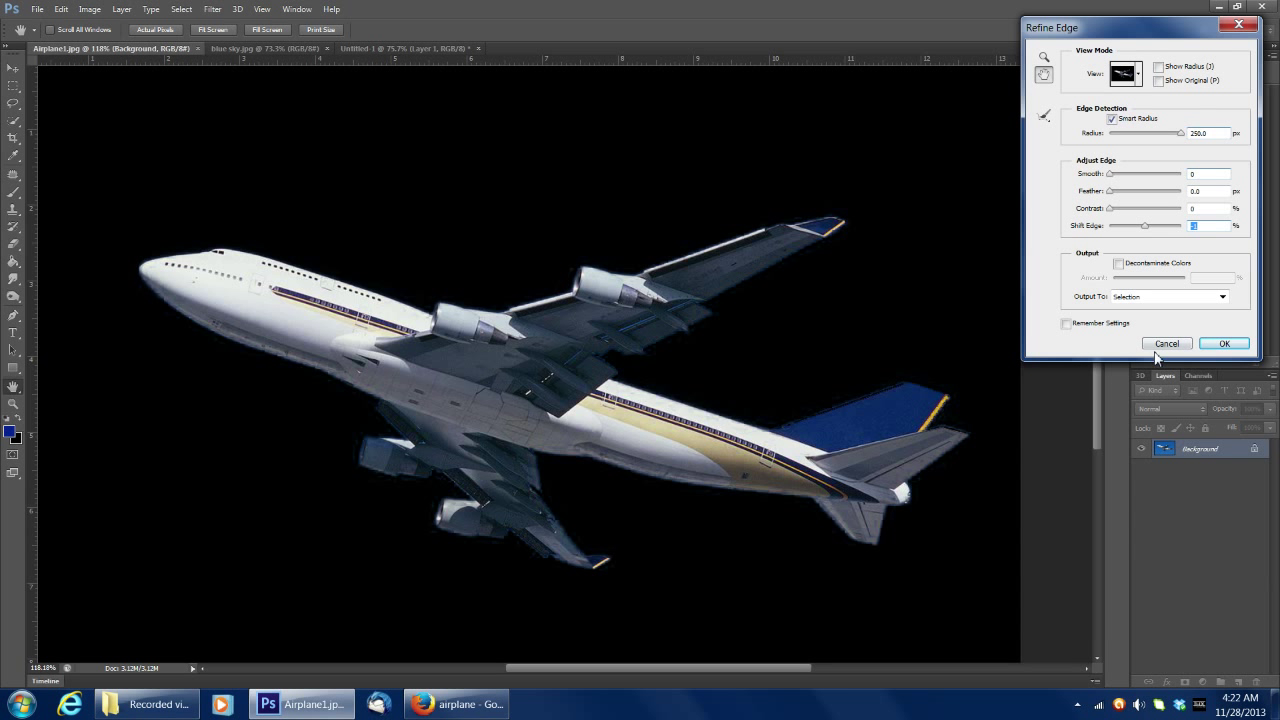
pyautogui.click(1224, 343)
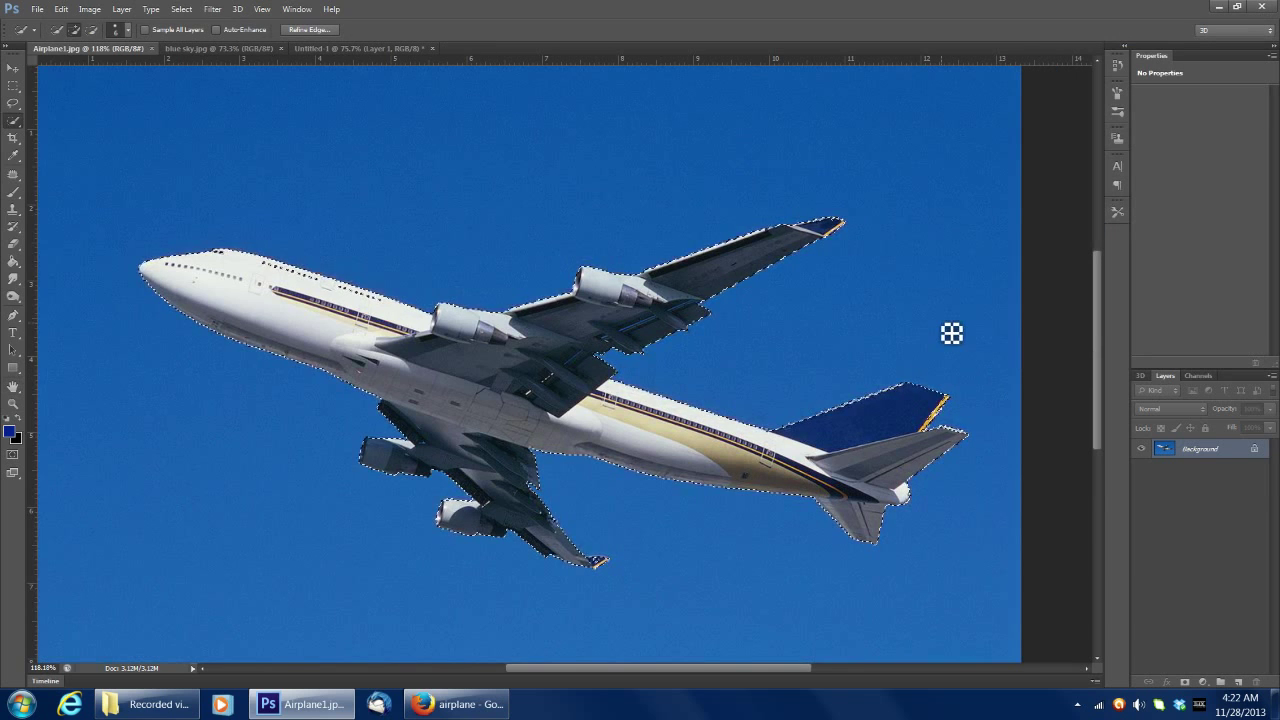
# - Copy the selected airplane and paste it over the sky in the Untitled-1 document
pyautogui.click(61, 9)
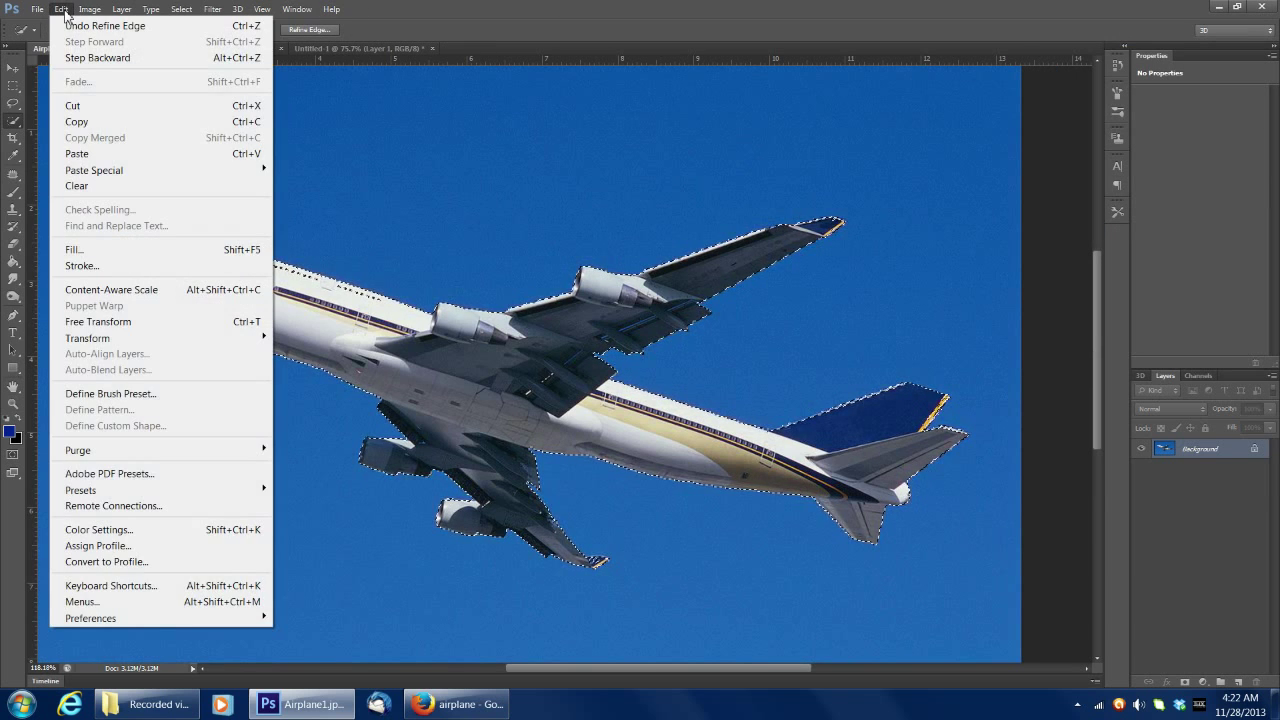
pyautogui.click(104, 122)
pyautogui.click(359, 46)
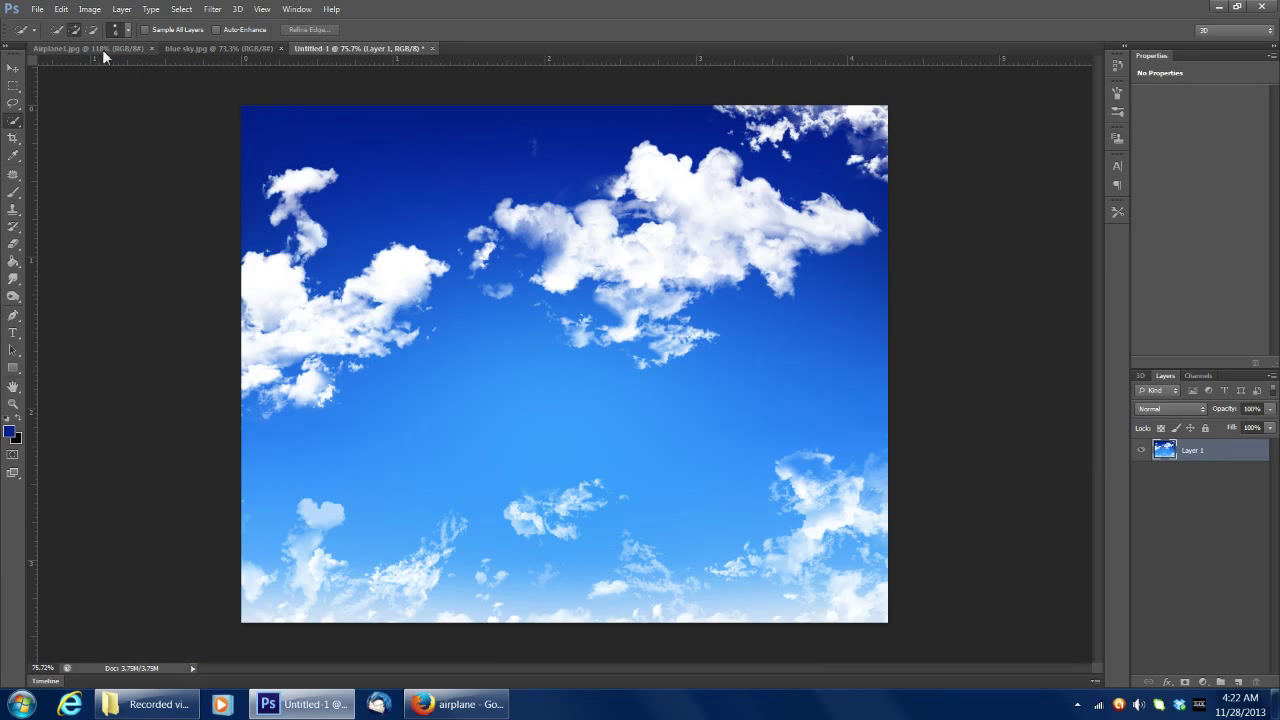
pyautogui.click(61, 9)
pyautogui.click(116, 157)
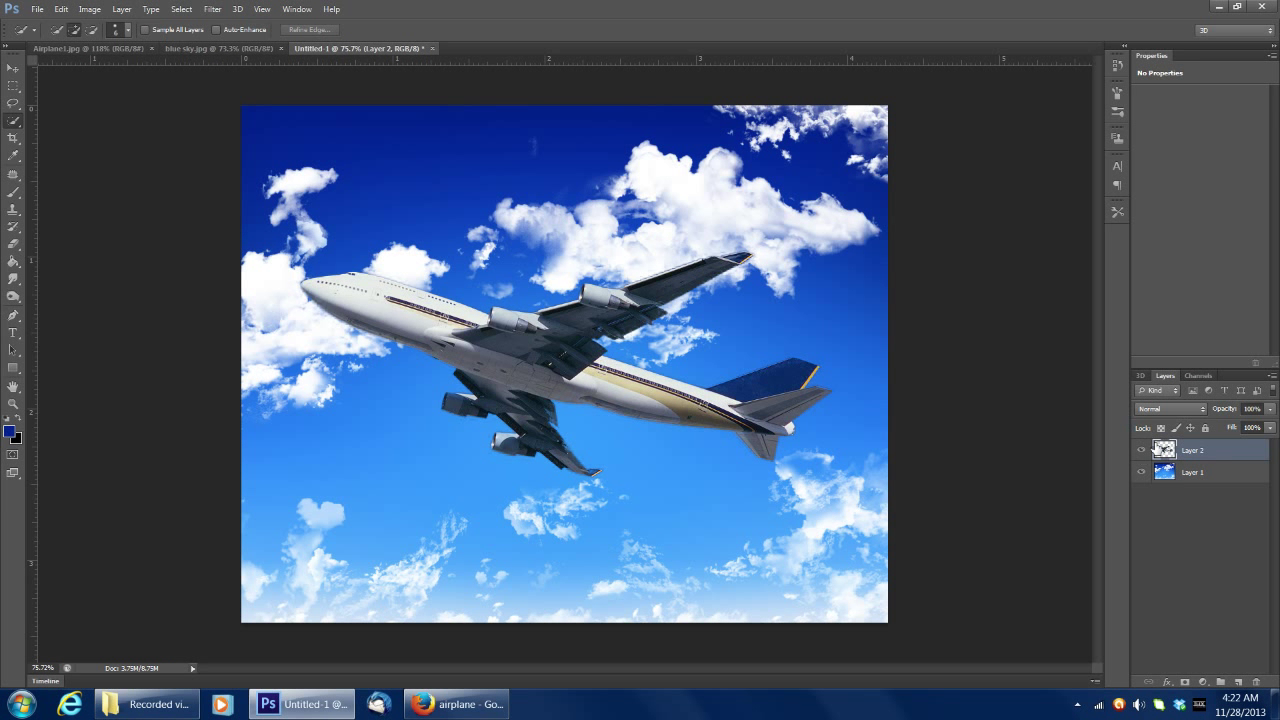
# - Compare the sky with and without the airplane by repeatedly hiding and showing Layer 2, leaving it visible
pyautogui.click(1142, 451)
pyautogui.click(1142, 451)
pyautogui.click(1142, 451)
pyautogui.click(1142, 451)
pyautogui.click(1142, 451)
pyautogui.click(1142, 451)
pyautogui.click(1142, 451)
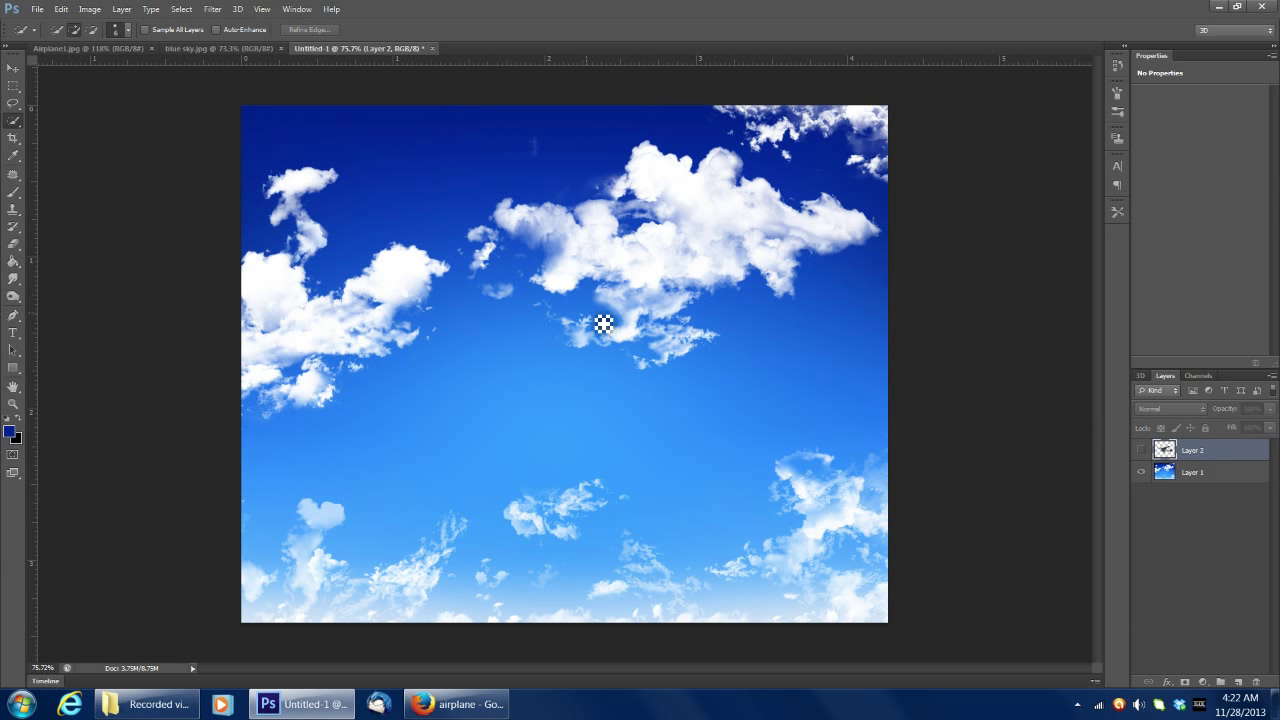
pyautogui.click(1142, 451)
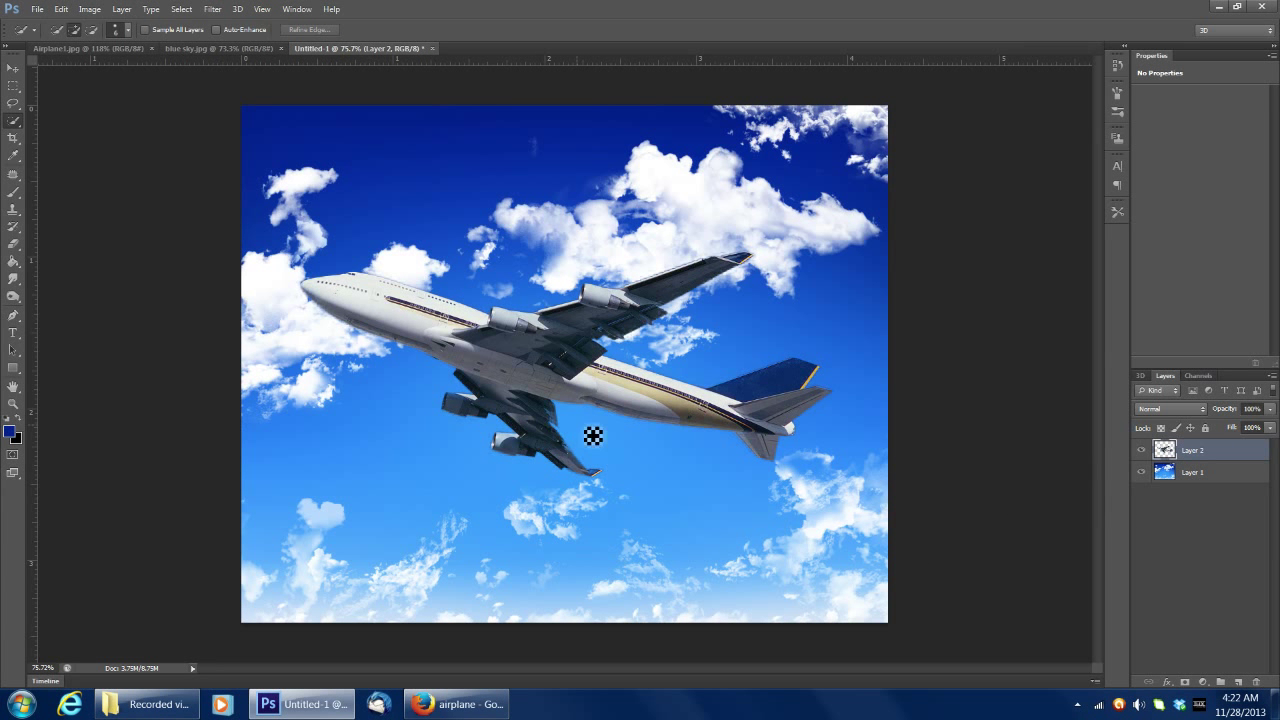
# - Lasso around the airplane and rotate it about 11.5° counterclockwise using the Move tool's transform controls
pyautogui.click(16, 99)
pyautogui.moveTo(364, 243)
pyautogui.mouseDown()
pyautogui.moveTo(428, 250)
pyautogui.moveTo(522, 289)
pyautogui.moveTo(362, 245)
pyautogui.moveTo(270, 302)
pyautogui.moveTo(468, 492)
pyautogui.moveTo(717, 505)
pyautogui.moveTo(838, 490)
pyautogui.moveTo(864, 346)
pyautogui.moveTo(771, 268)
pyautogui.moveTo(628, 225)
pyautogui.moveTo(528, 262)
pyautogui.moveTo(520, 285)
pyautogui.mouseUp()
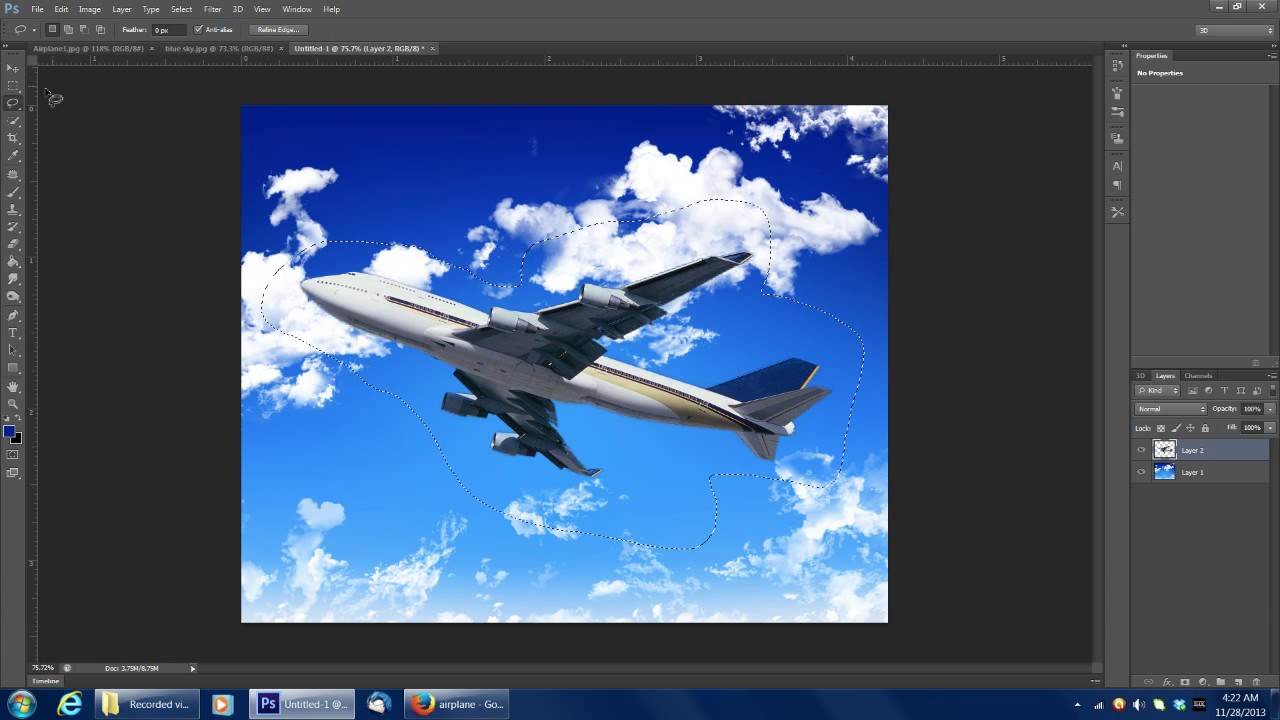
pyautogui.click(13, 67)
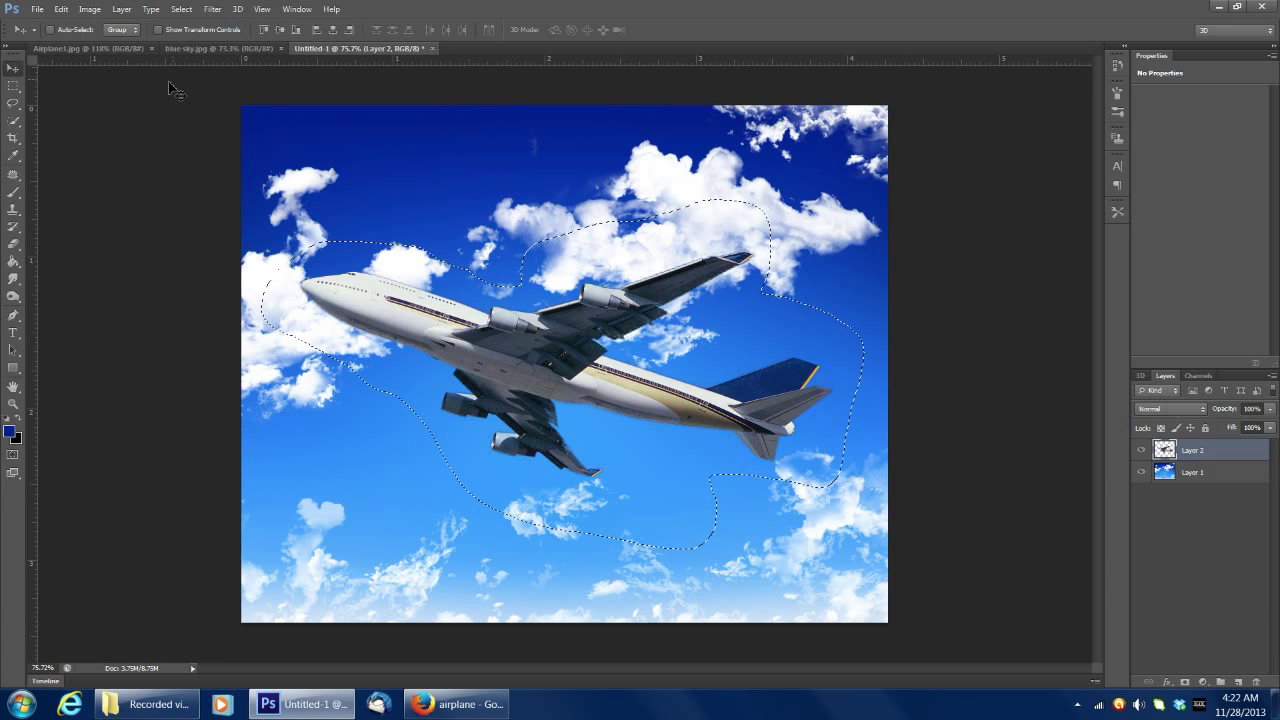
pyautogui.click(158, 30)
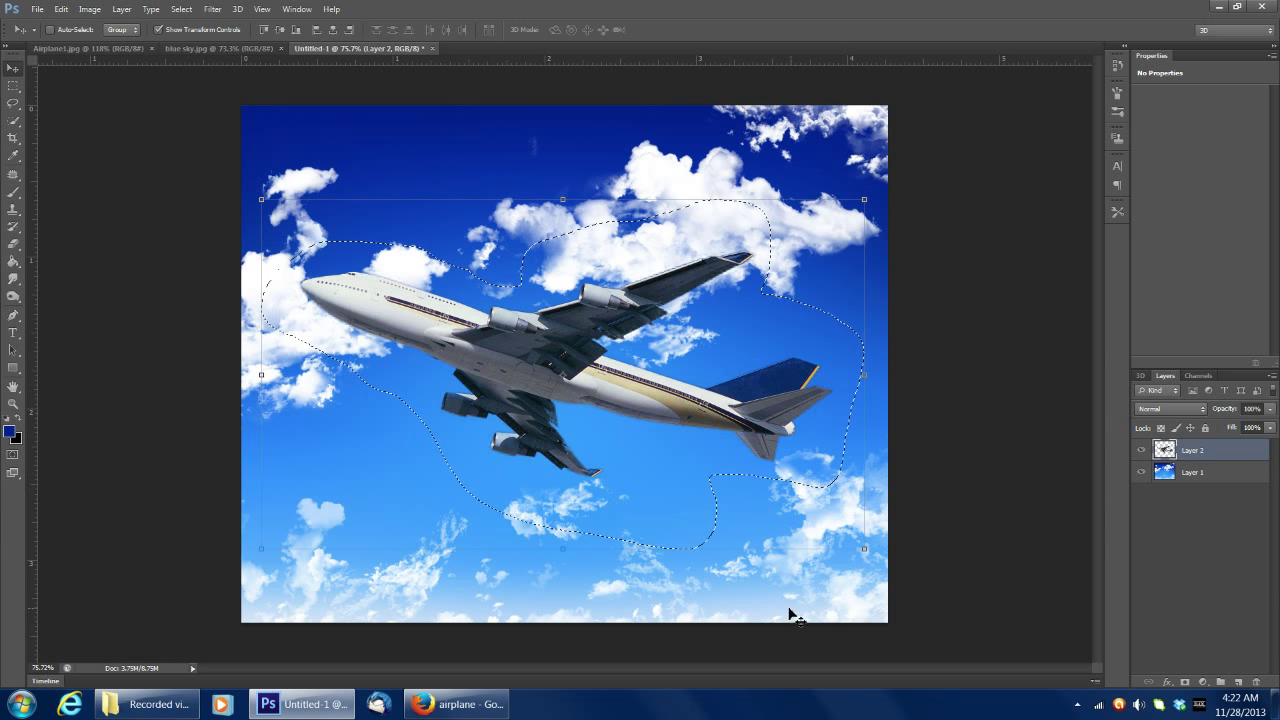
pyautogui.moveTo(877, 571); pyautogui.dragTo(908, 493)
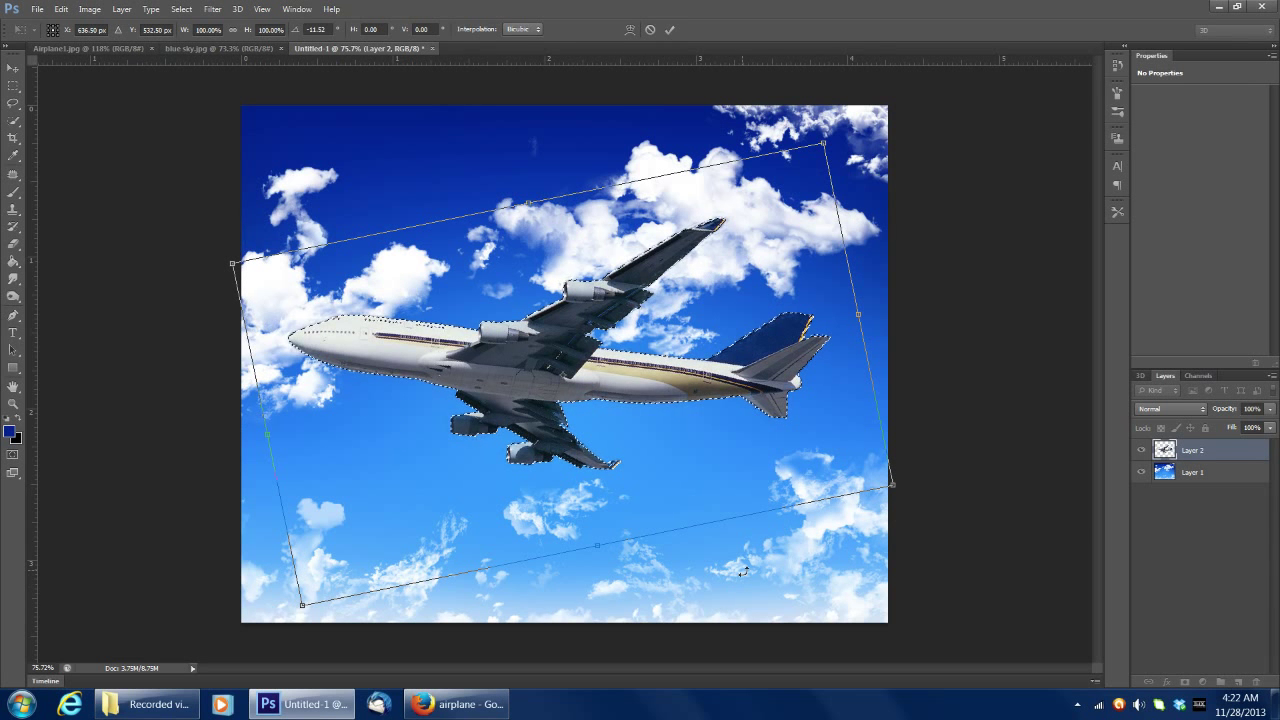
pyautogui.press('Escape')
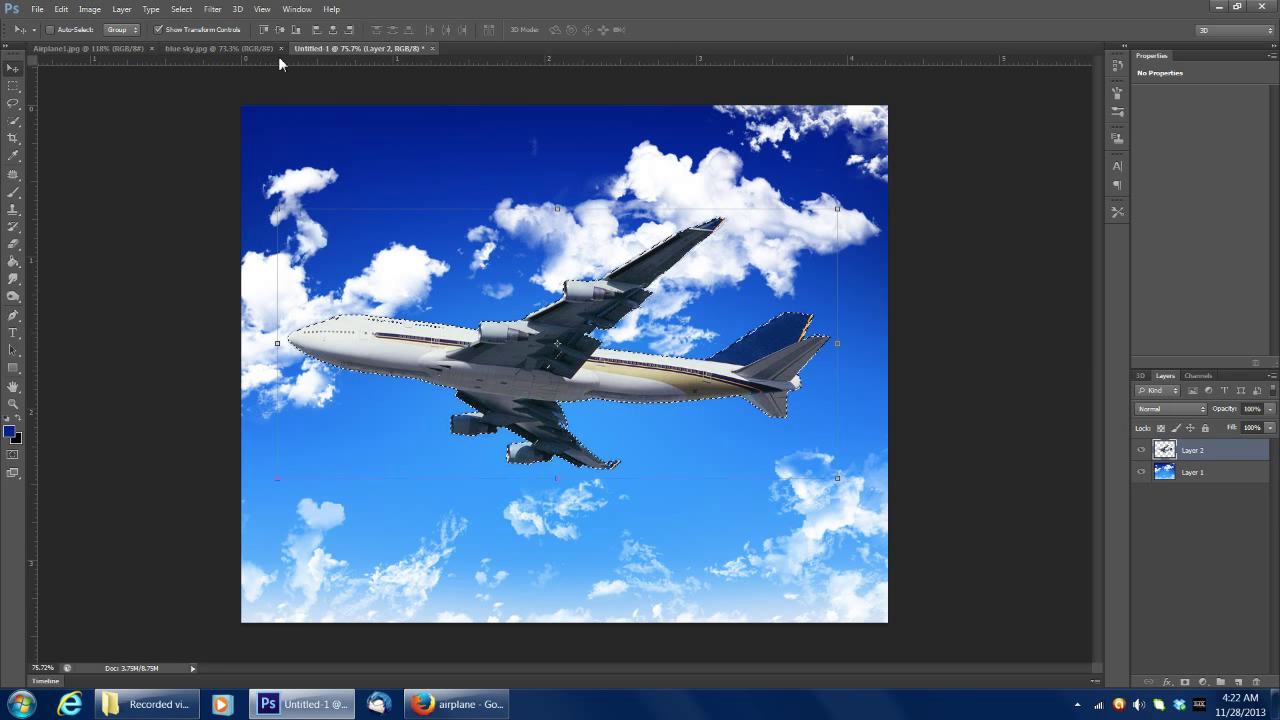
# - Turn off the transform controls, switch to the Lasso tool and deselect the airplane
pyautogui.click(158, 30)
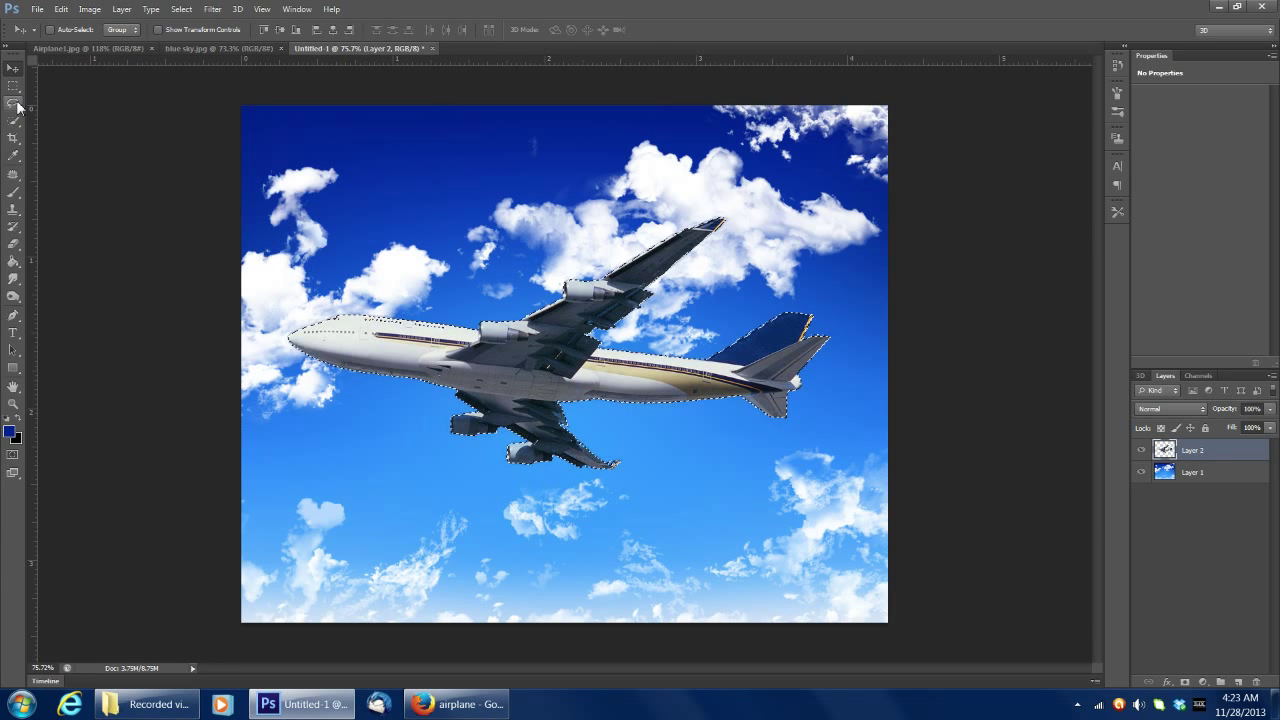
pyautogui.click(13, 103)
pyautogui.hotkey('ctrl', 'd')
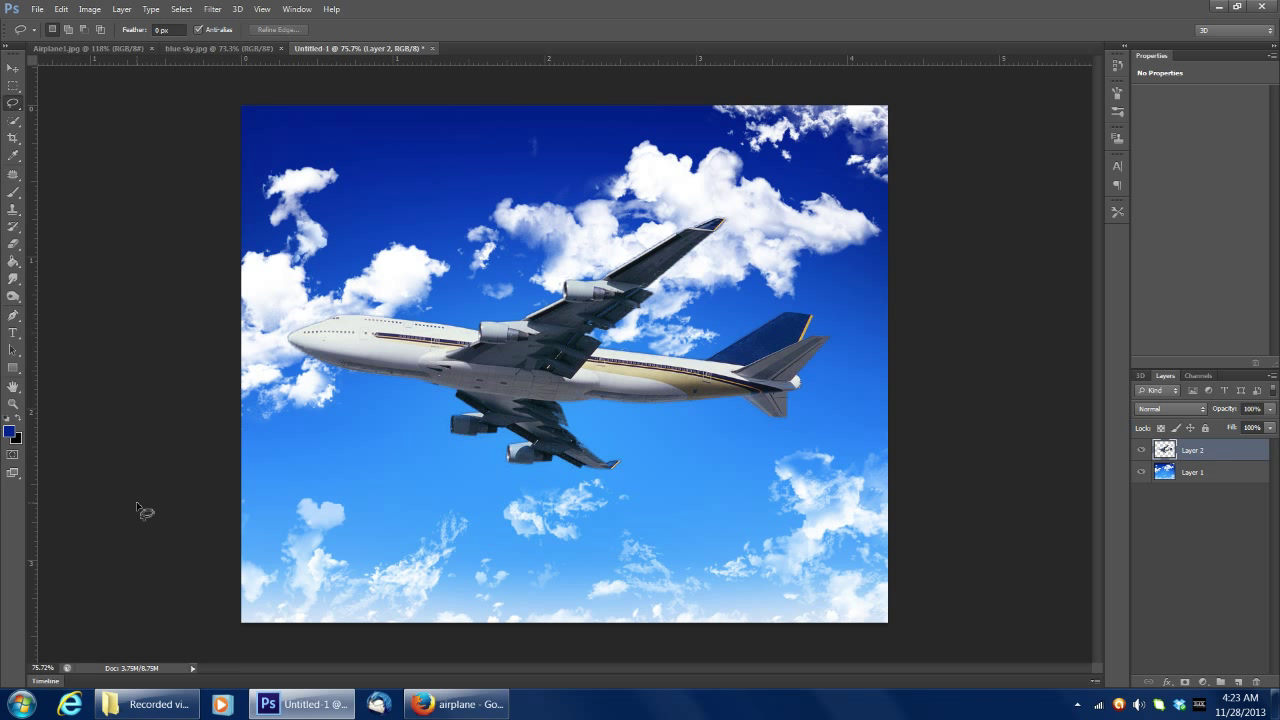